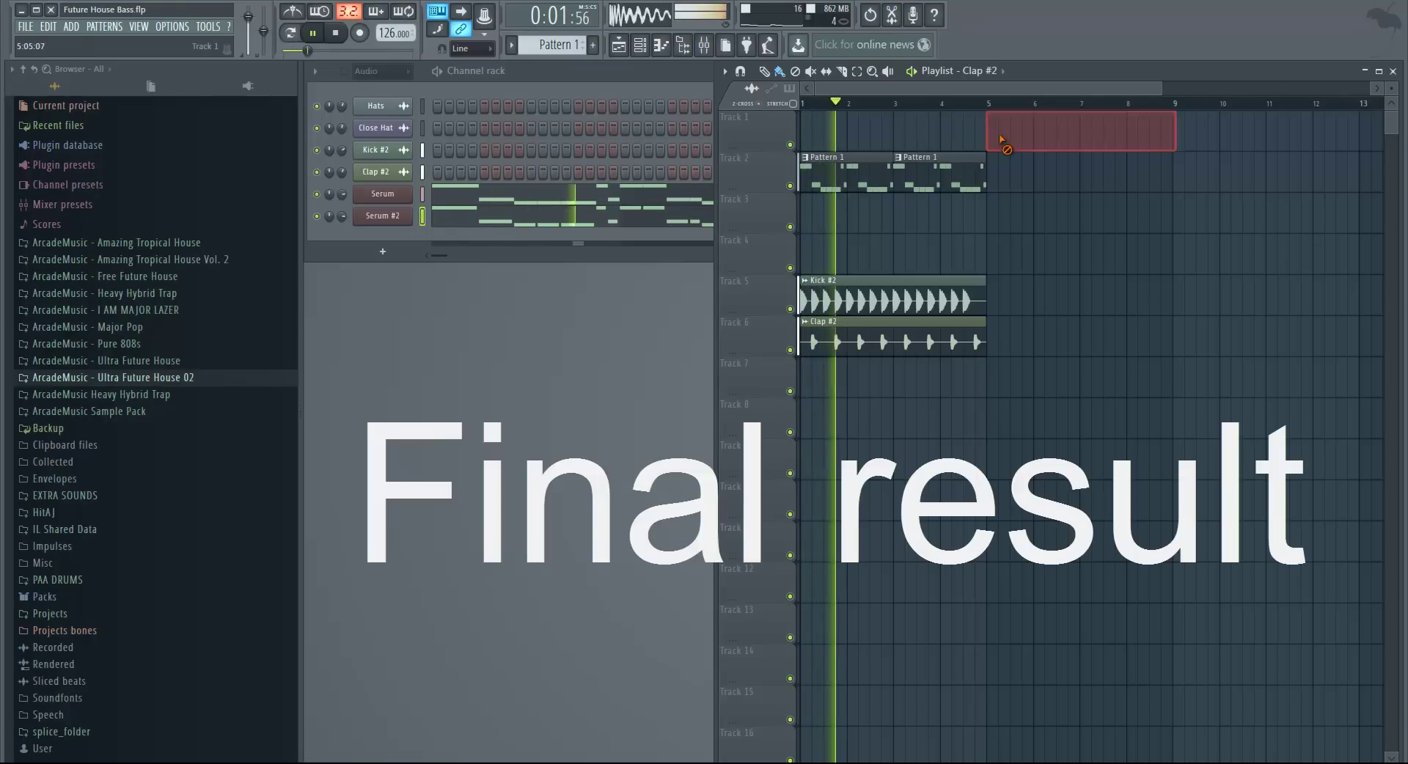
Place a Clap #2 clip on Track 1, move it to bar 5, then delete it.
drag(1001, 140, 1001, 139)
scroll(743, 134, down, 1)
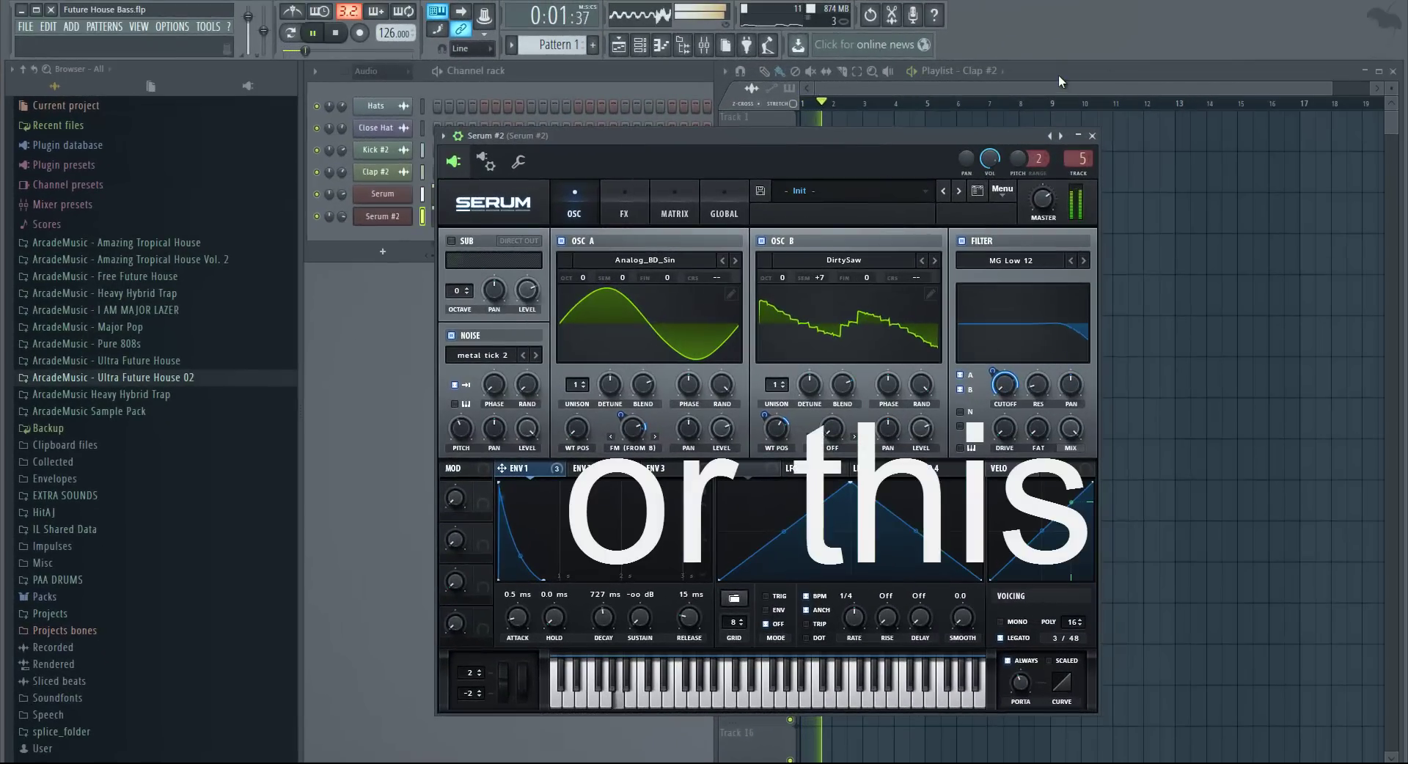
click(1058, 74)
drag(904, 136, 936, 136)
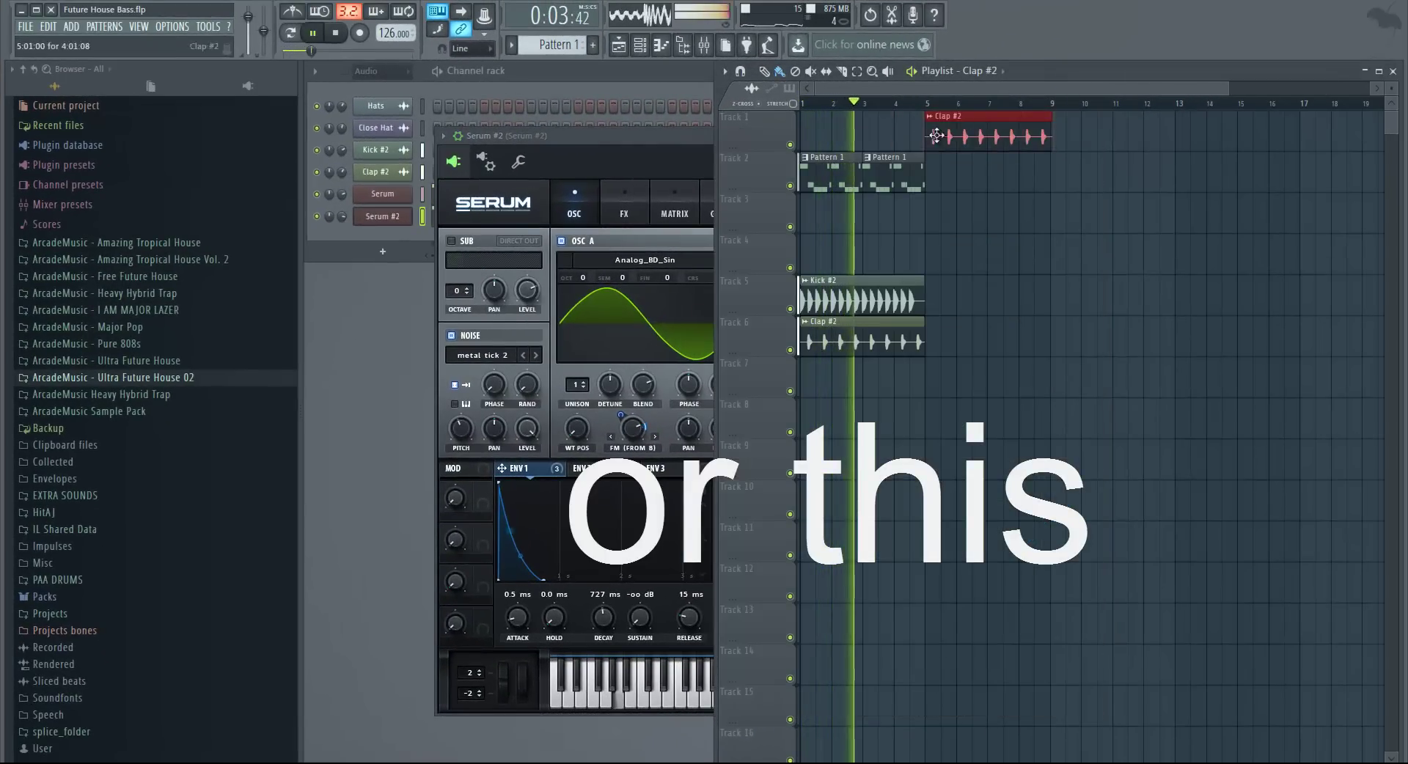
right_click(937, 135)
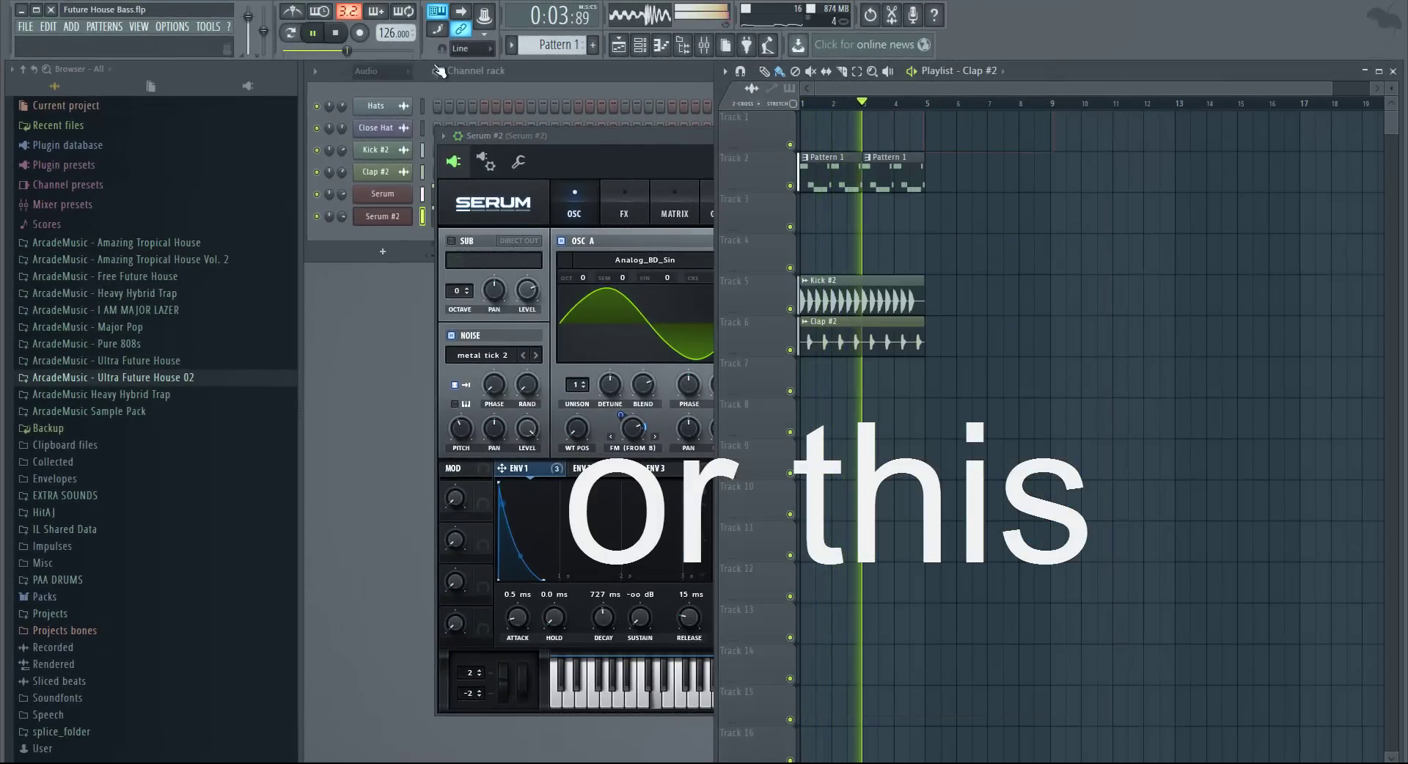
Unsolo the Serum channel in the channel rack.
click(572, 136)
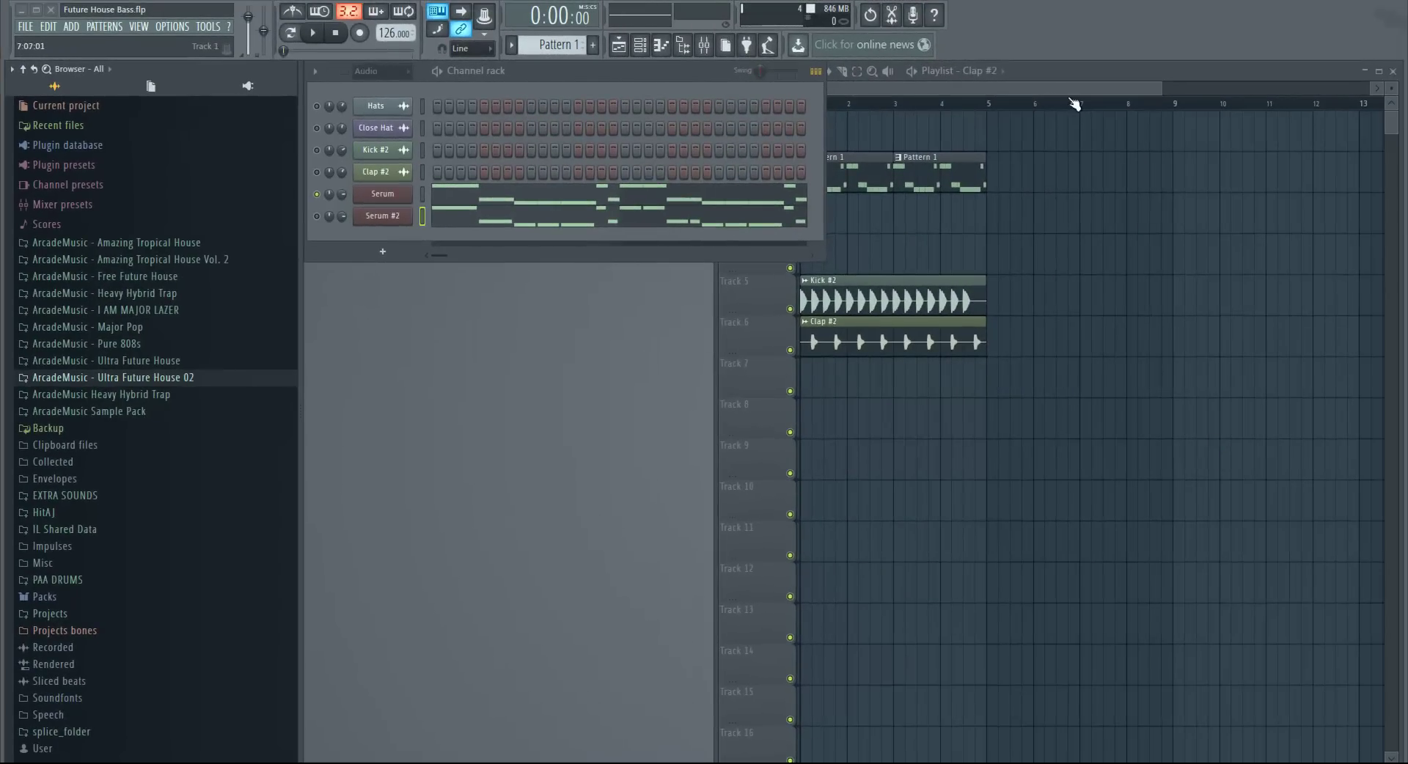
click(560, 76)
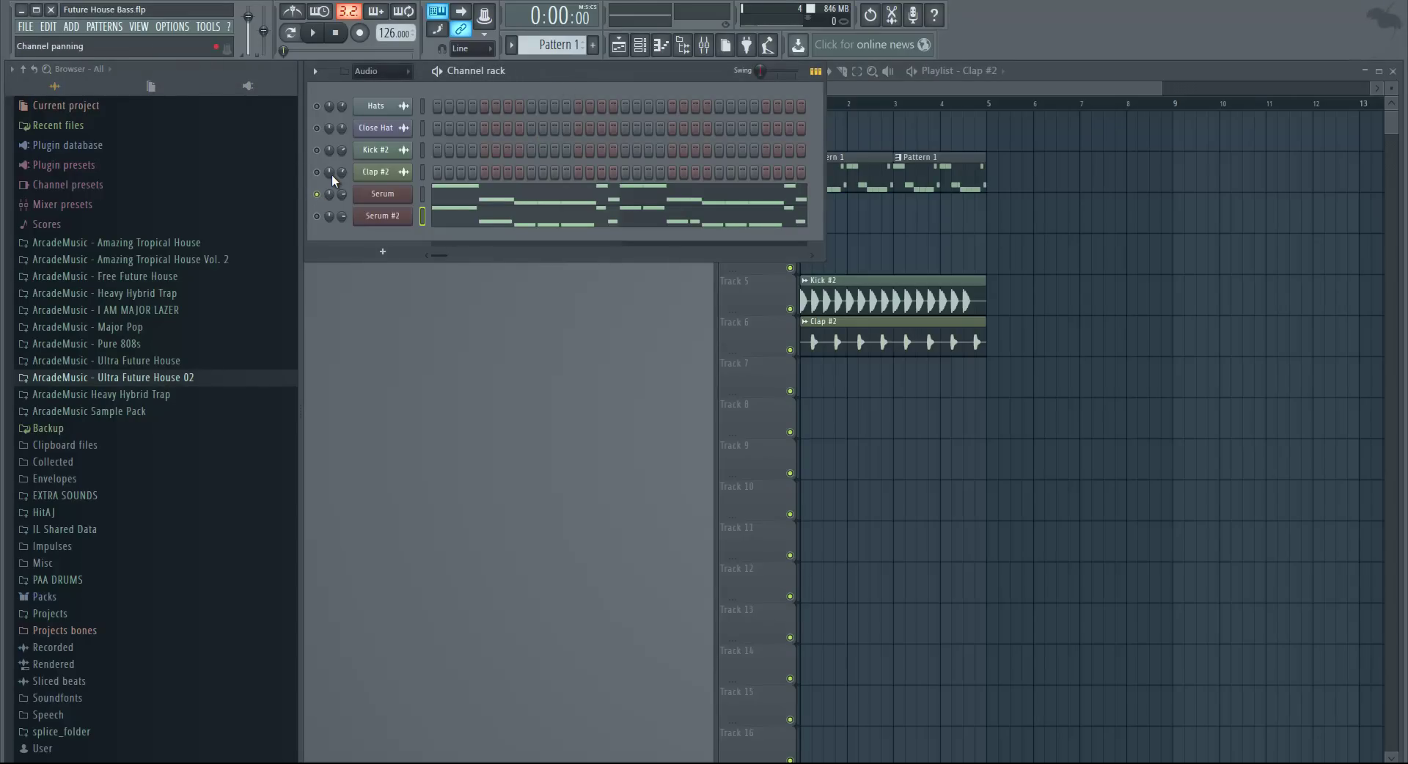
right_click(317, 194)
right_click(323, 195)
click(424, 191)
Initialise the Serum patch and load the Analog_BD_Sin sine wavetable into OSC A.
click(402, 197)
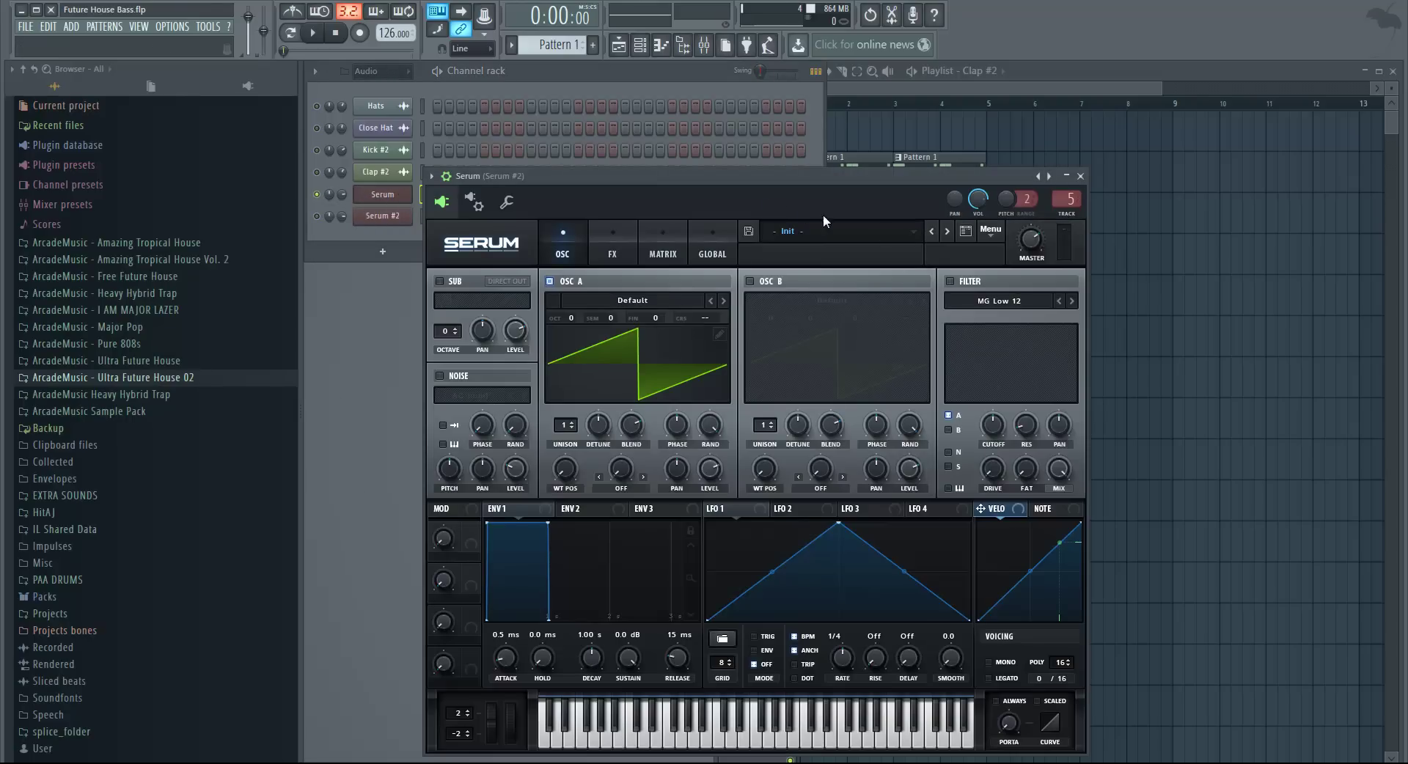
click(989, 240)
click(1027, 304)
click(594, 297)
mouse_move(616, 315)
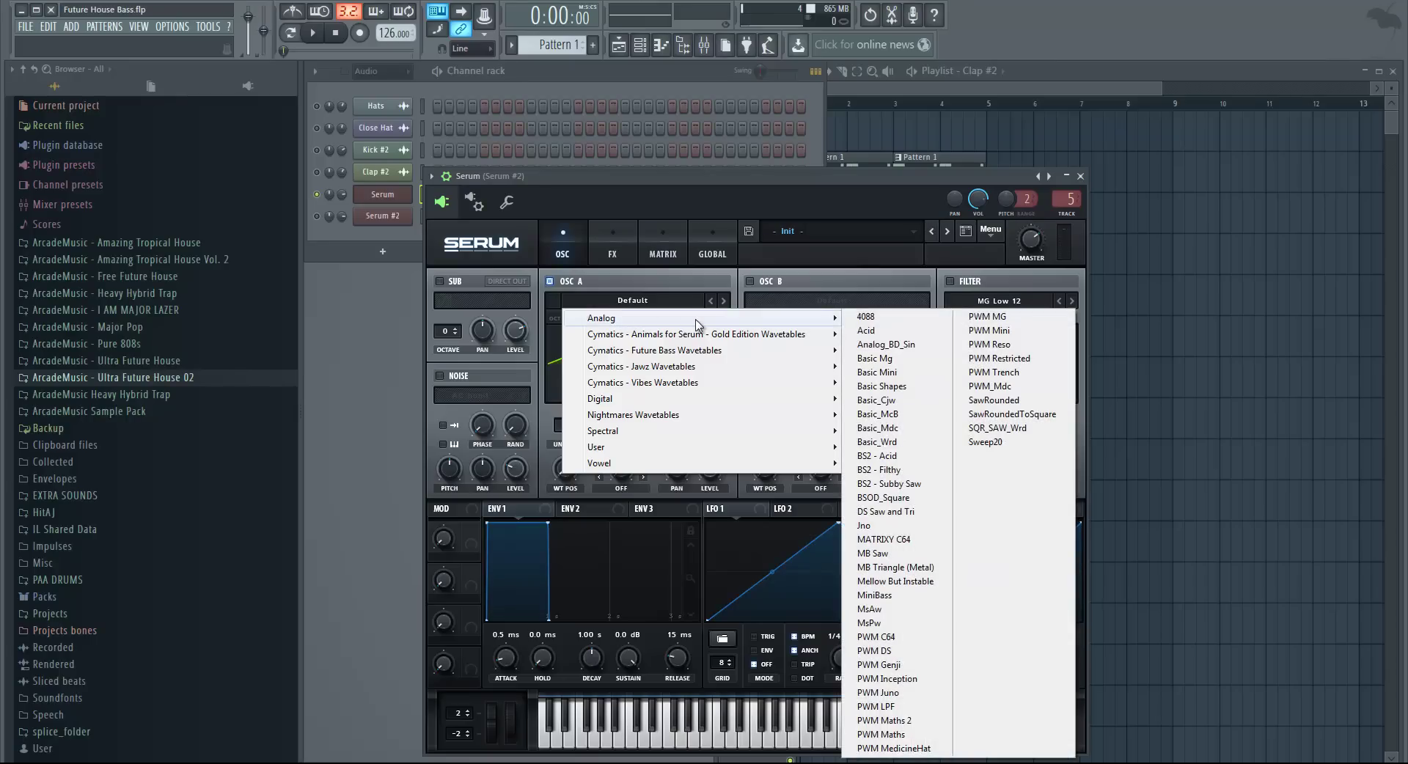
click(902, 345)
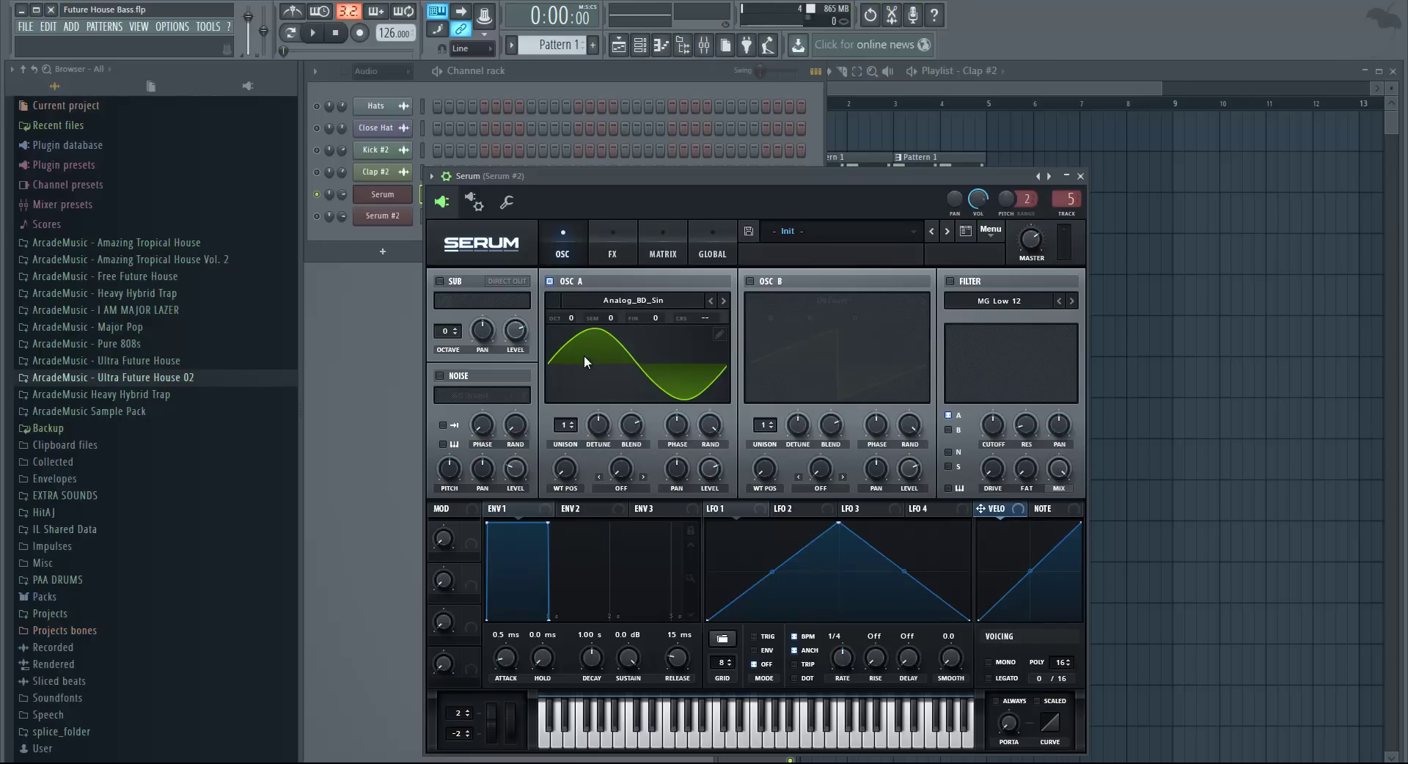
click(557, 73)
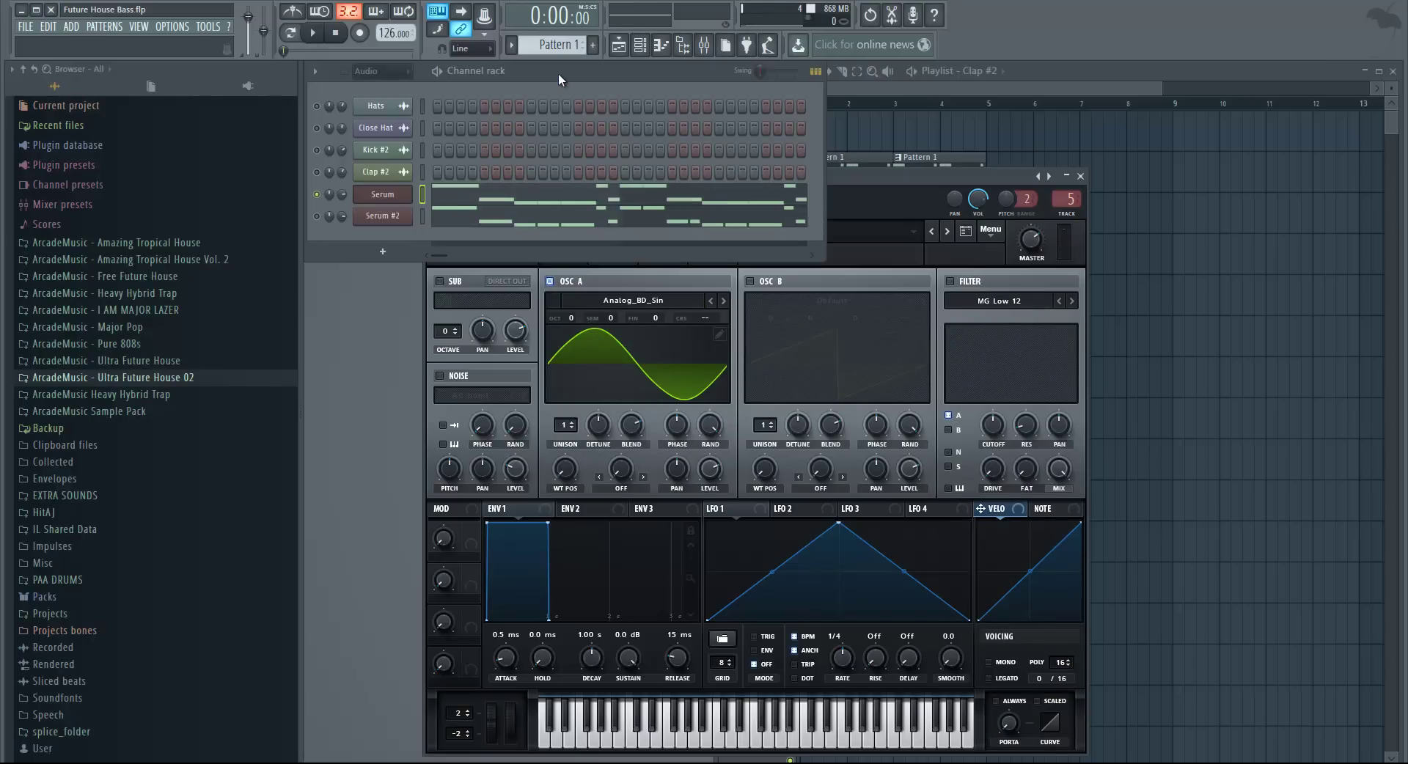
click(467, 197)
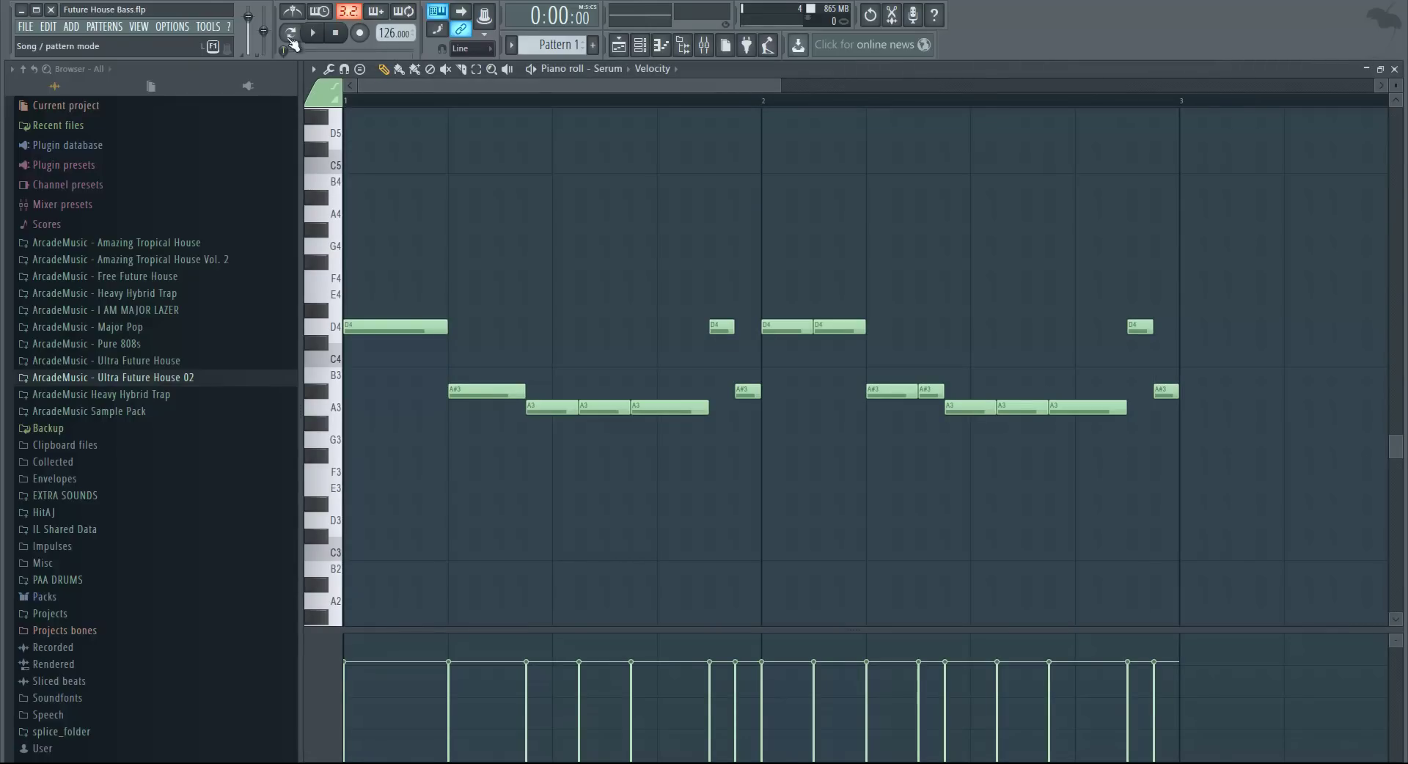
click(314, 34)
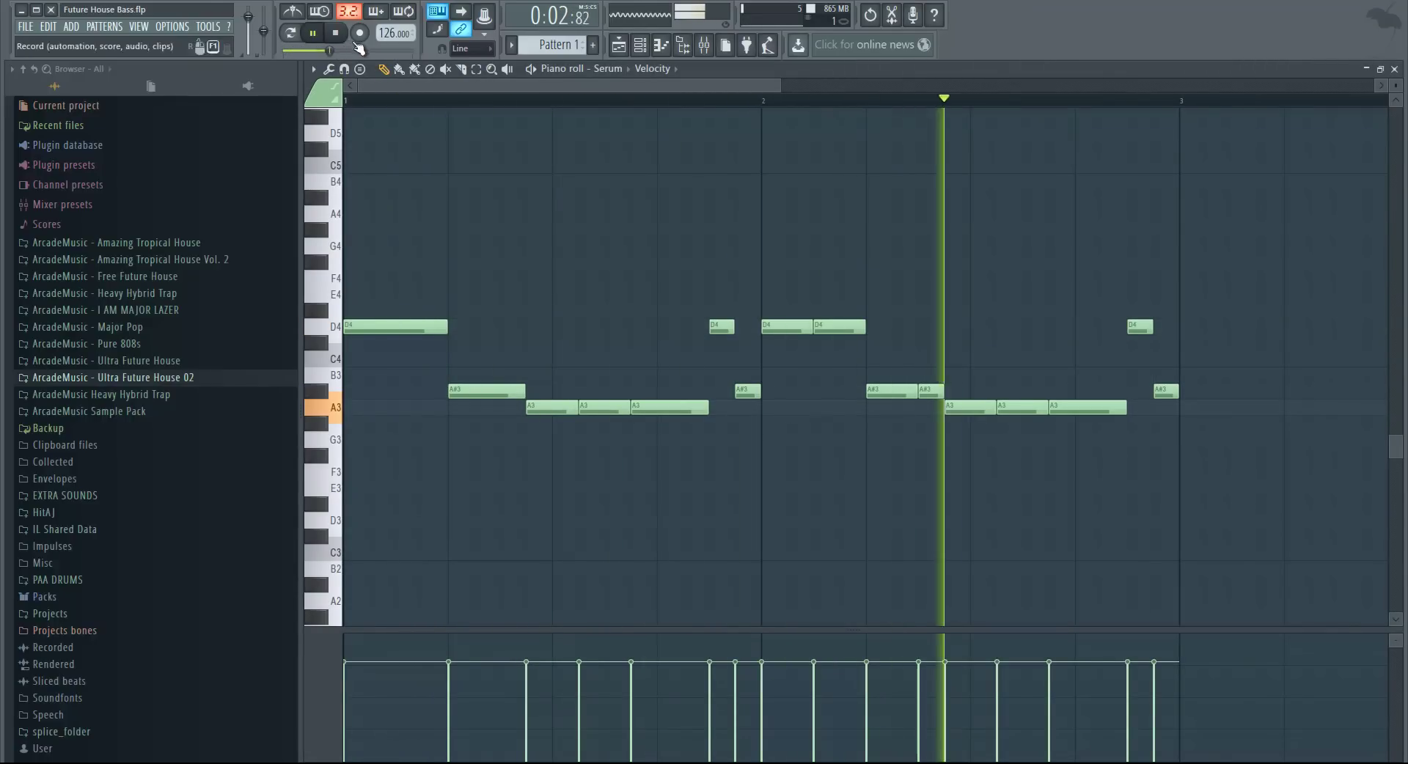
click(336, 34)
click(337, 35)
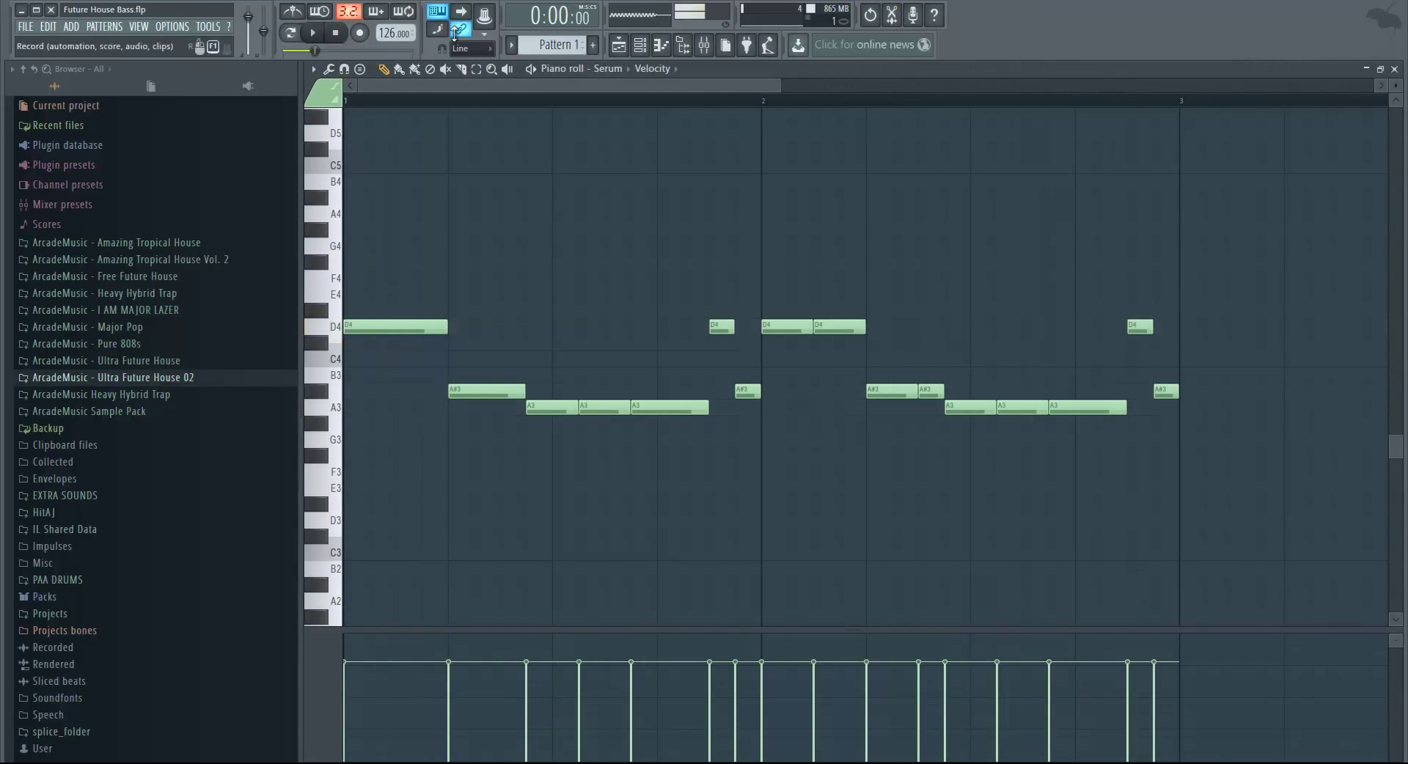
click(1394, 68)
Pull ENV1's sustain to -inf dB so it decays over about 731 ms, and audition it.
click(881, 184)
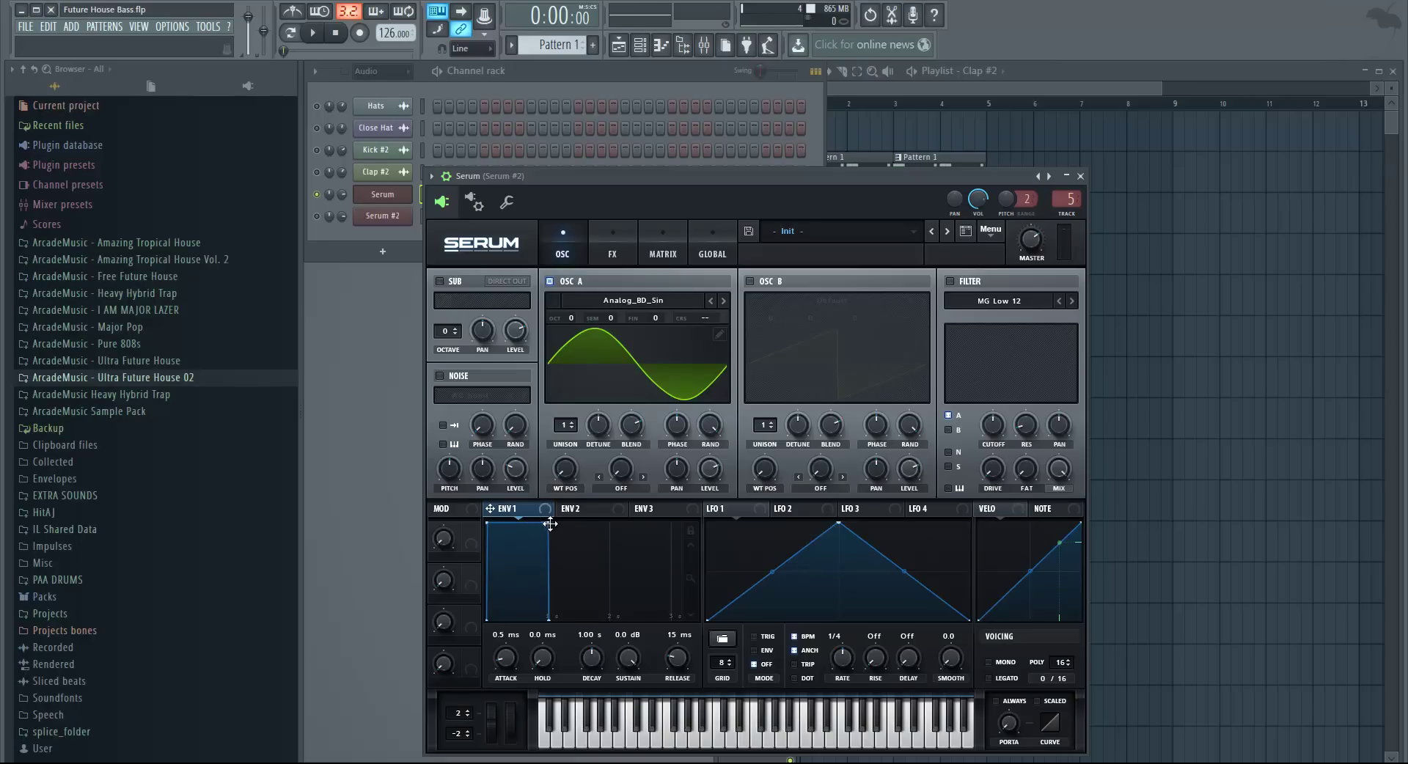
drag(549, 523, 589, 672)
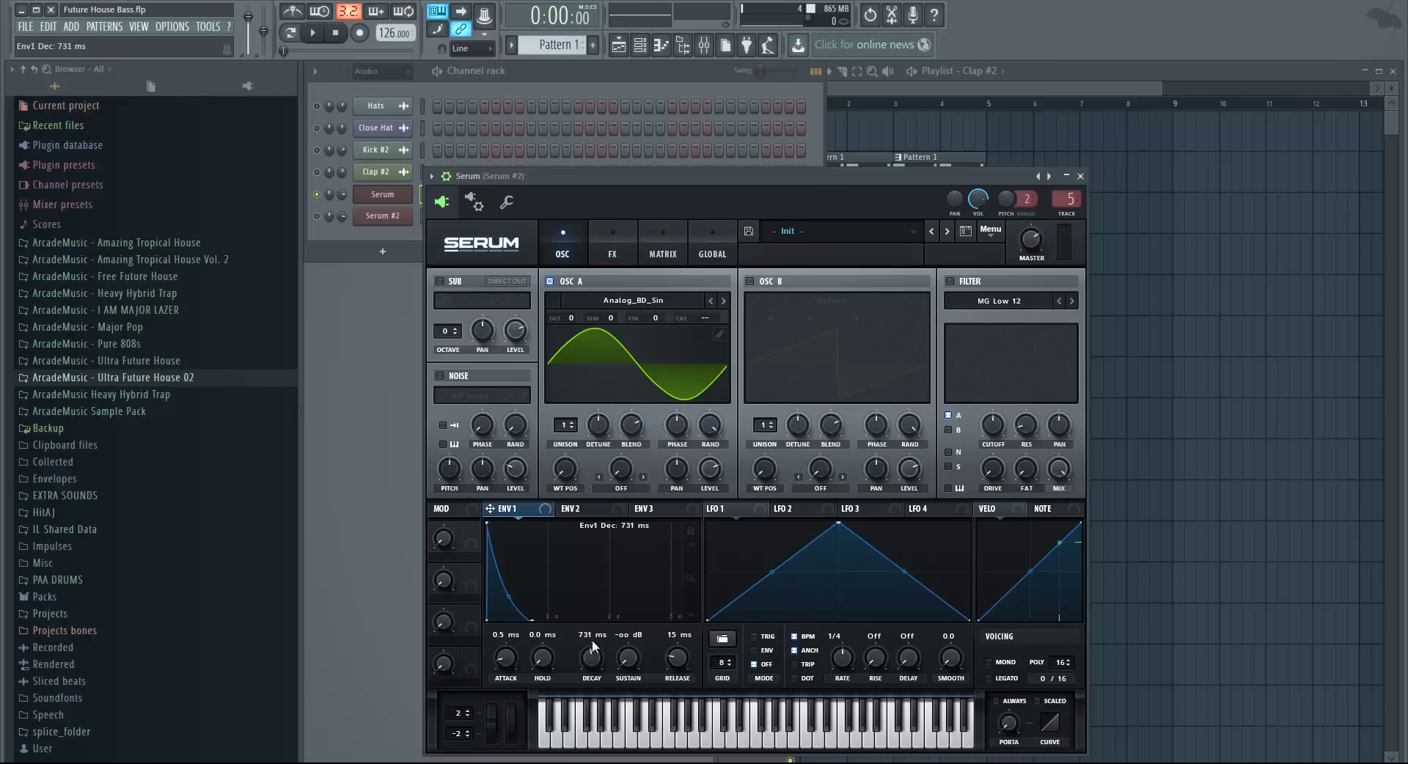
click(316, 34)
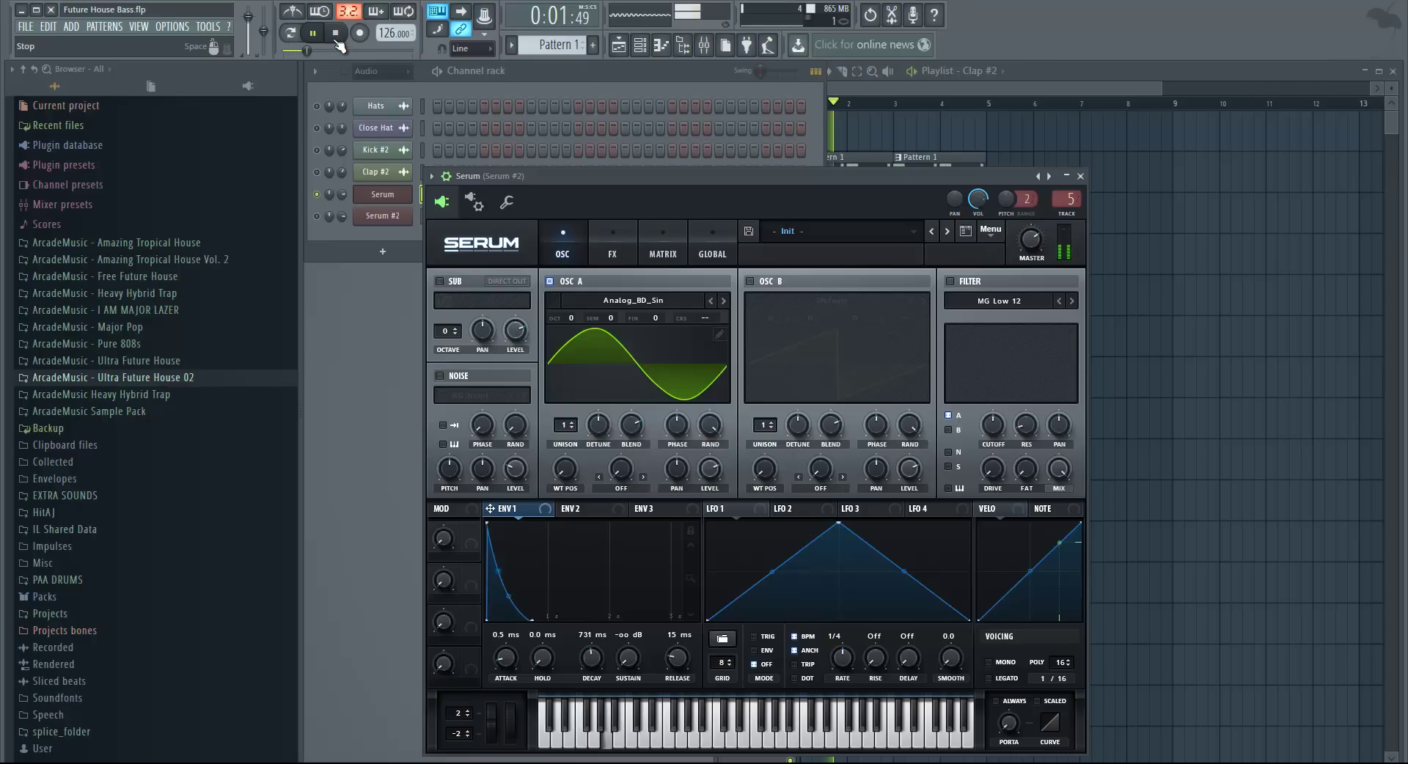
click(336, 36)
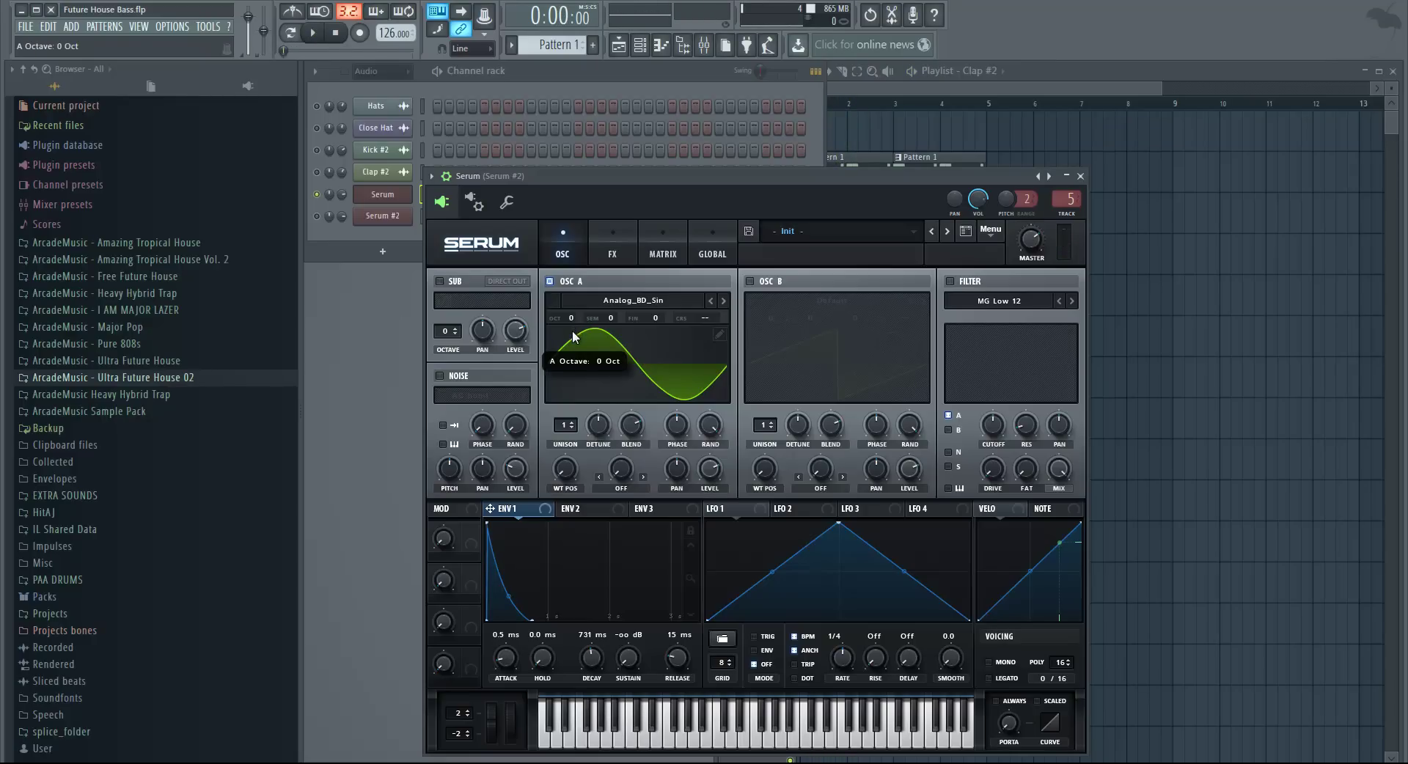
Drop OSC A one octave to -1 and listen to the result.
scroll(572, 325, down, 1)
key(space)
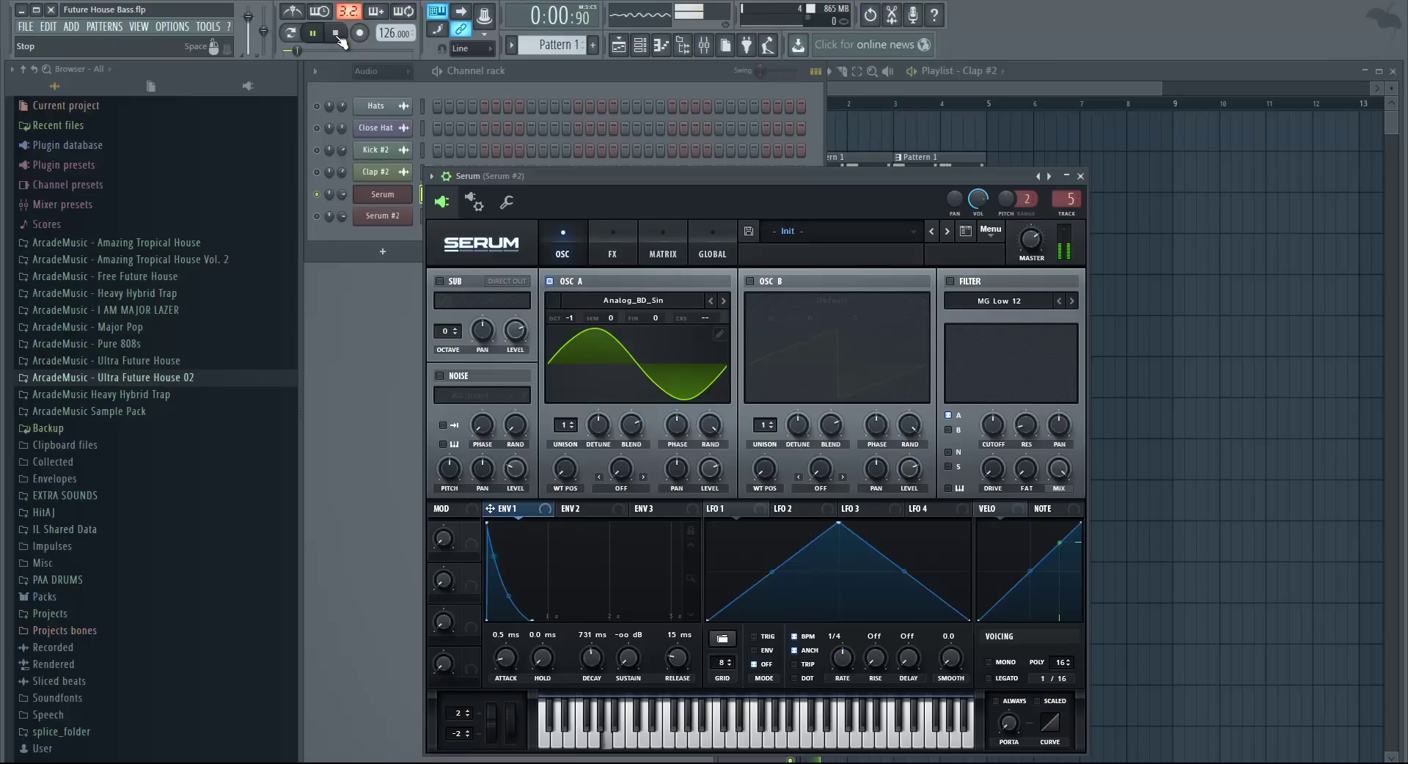
click(337, 35)
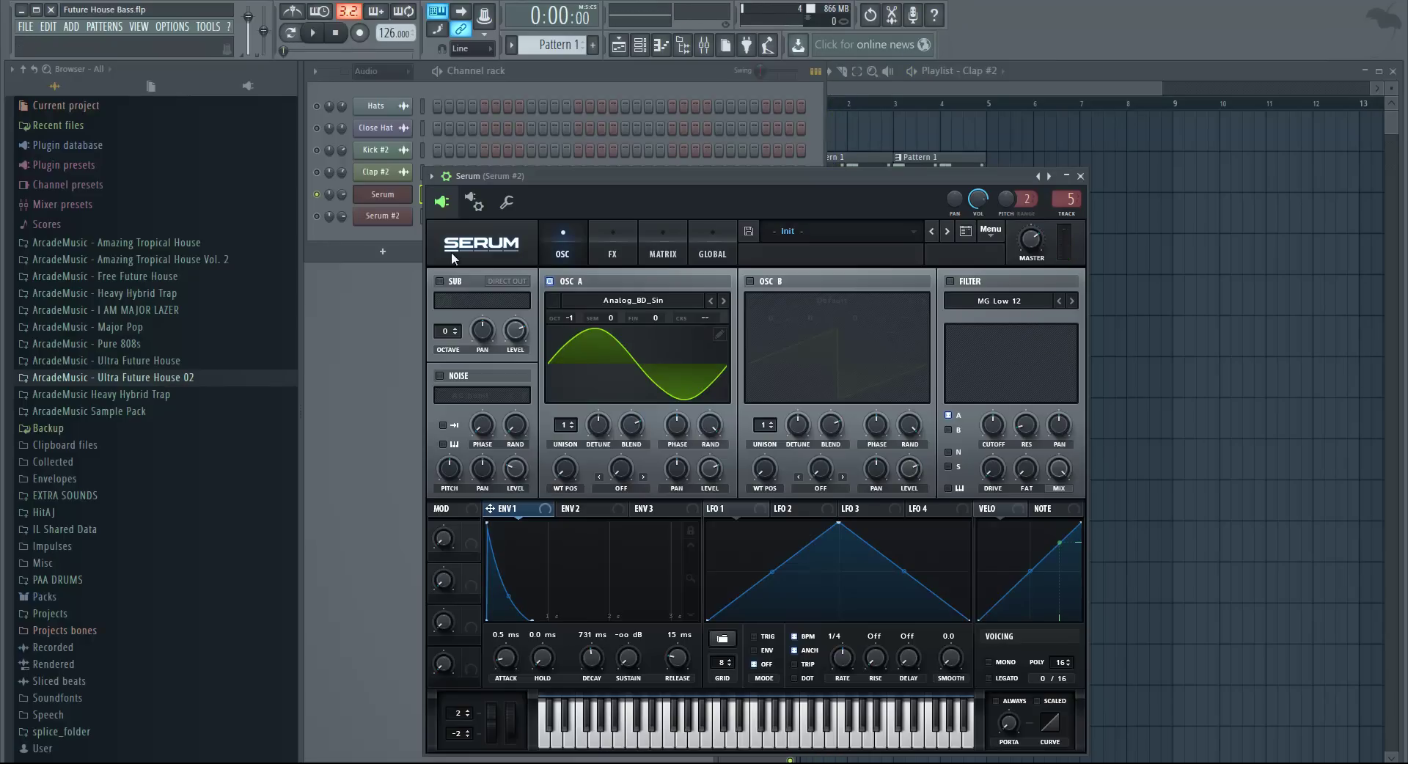
Enable Tube distortion in Serum's FX with raised drive and audition it.
click(615, 244)
click(444, 307)
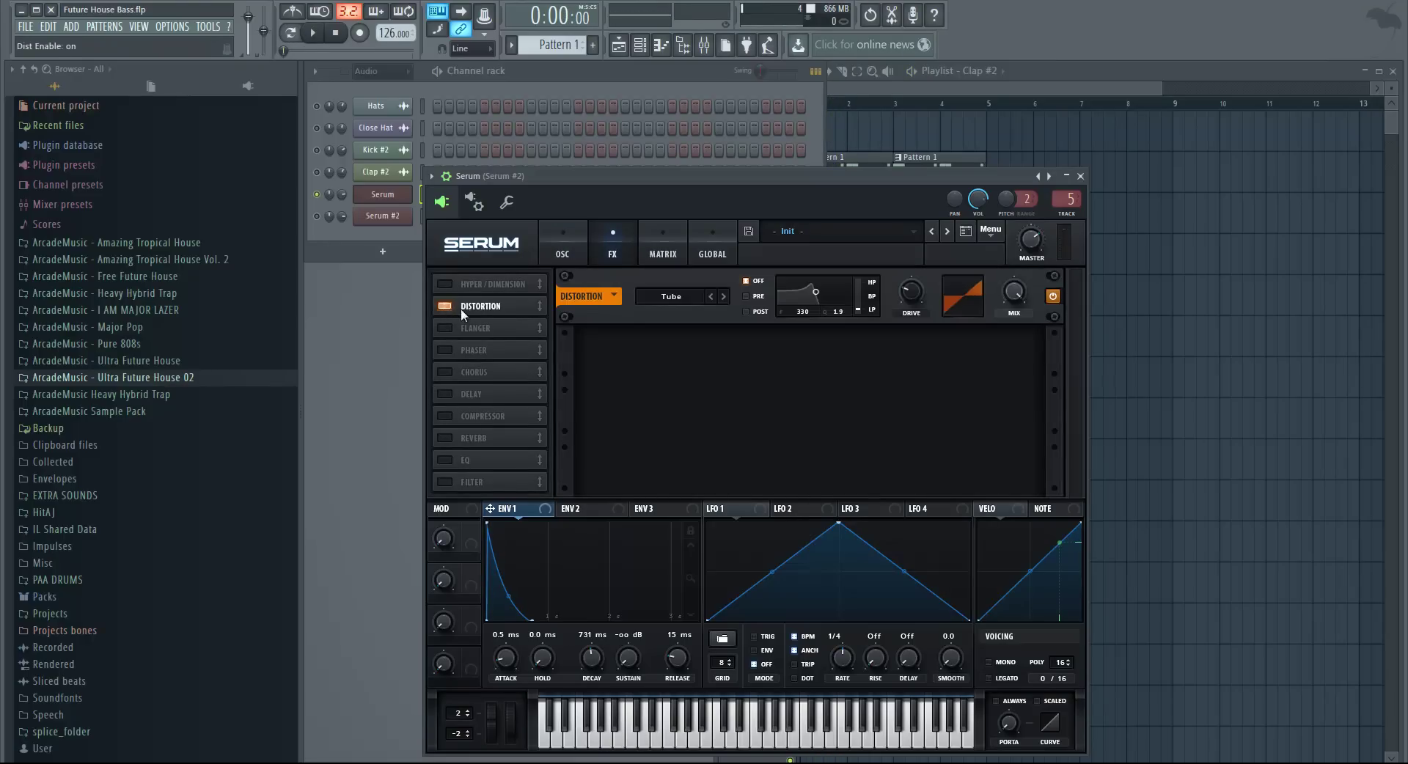
drag(912, 295, 912, 277)
click(312, 32)
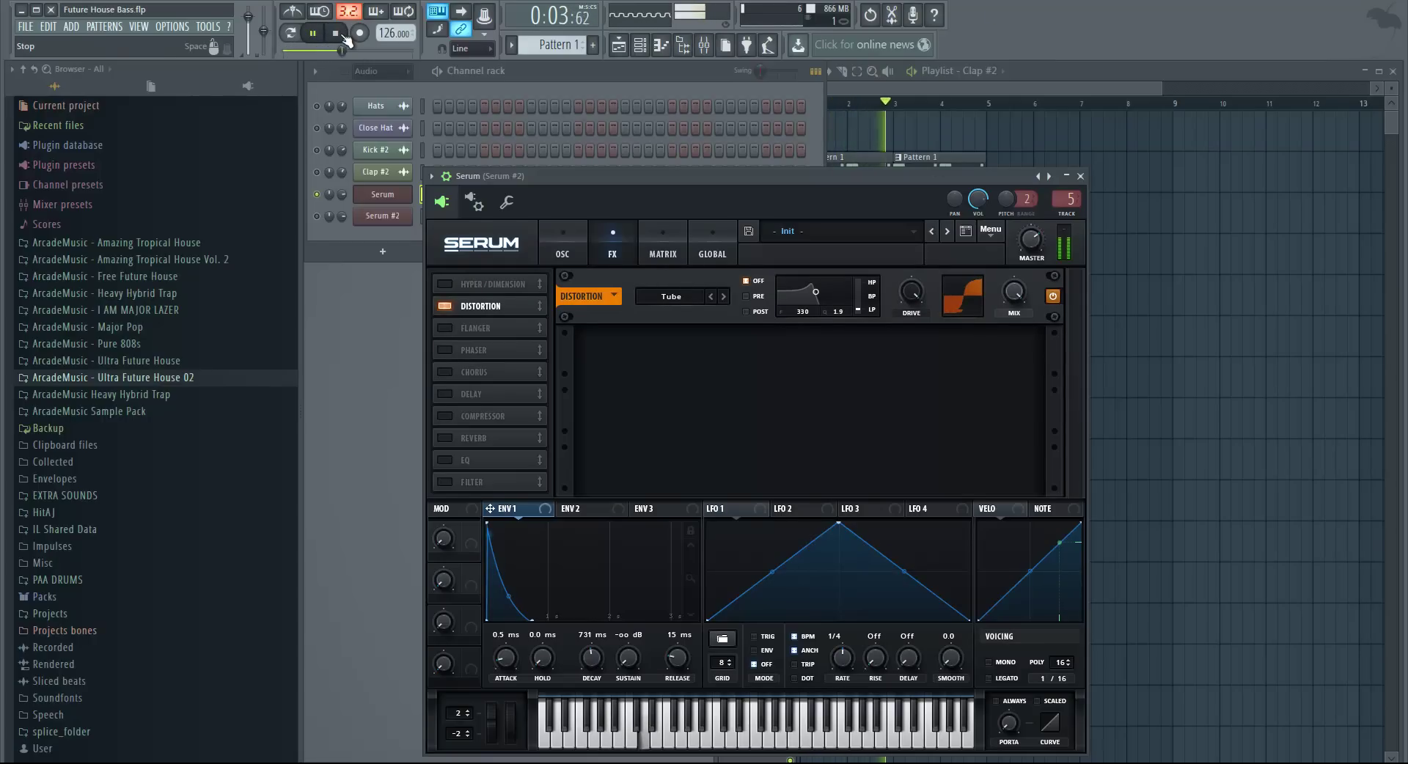
click(339, 33)
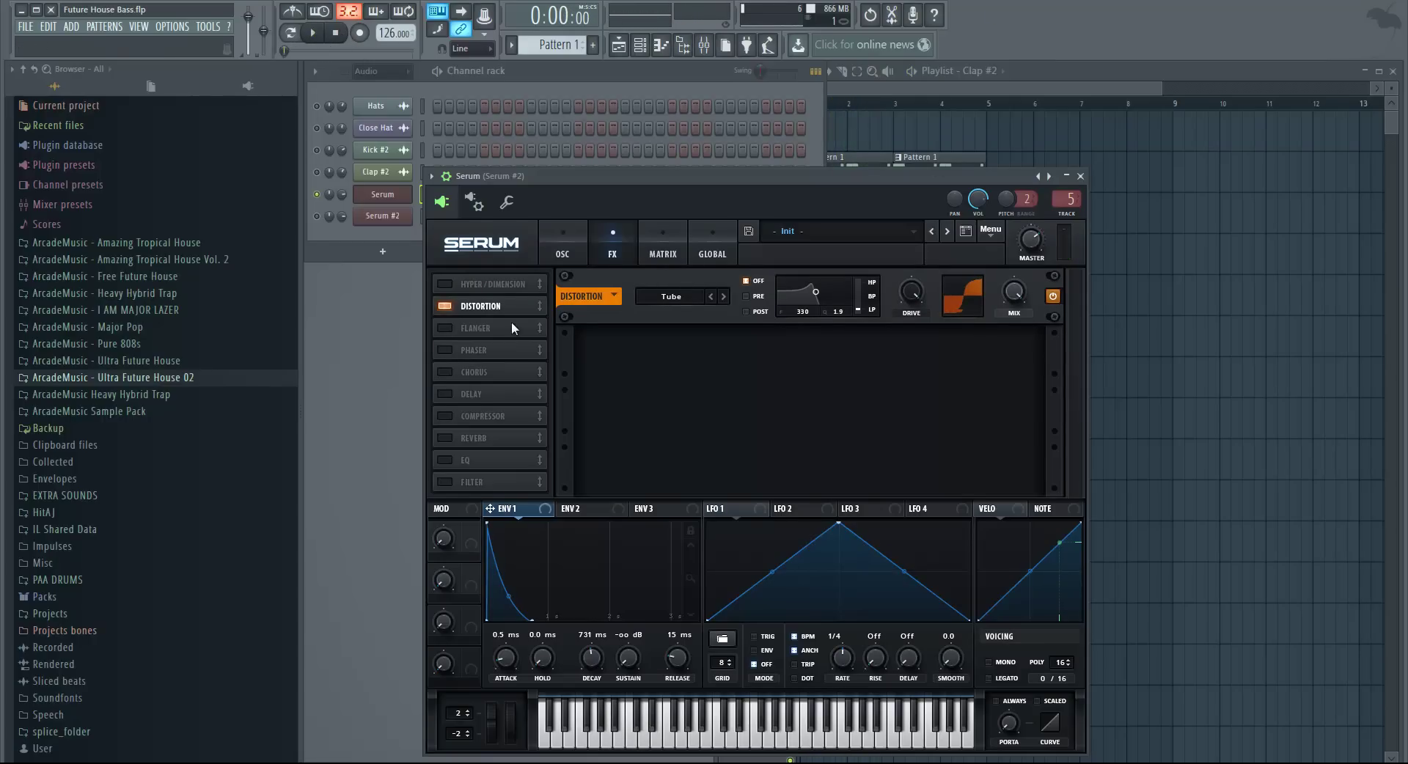
Add an EQ after the distortion with its right band low-passing at 186 Hz.
click(445, 460)
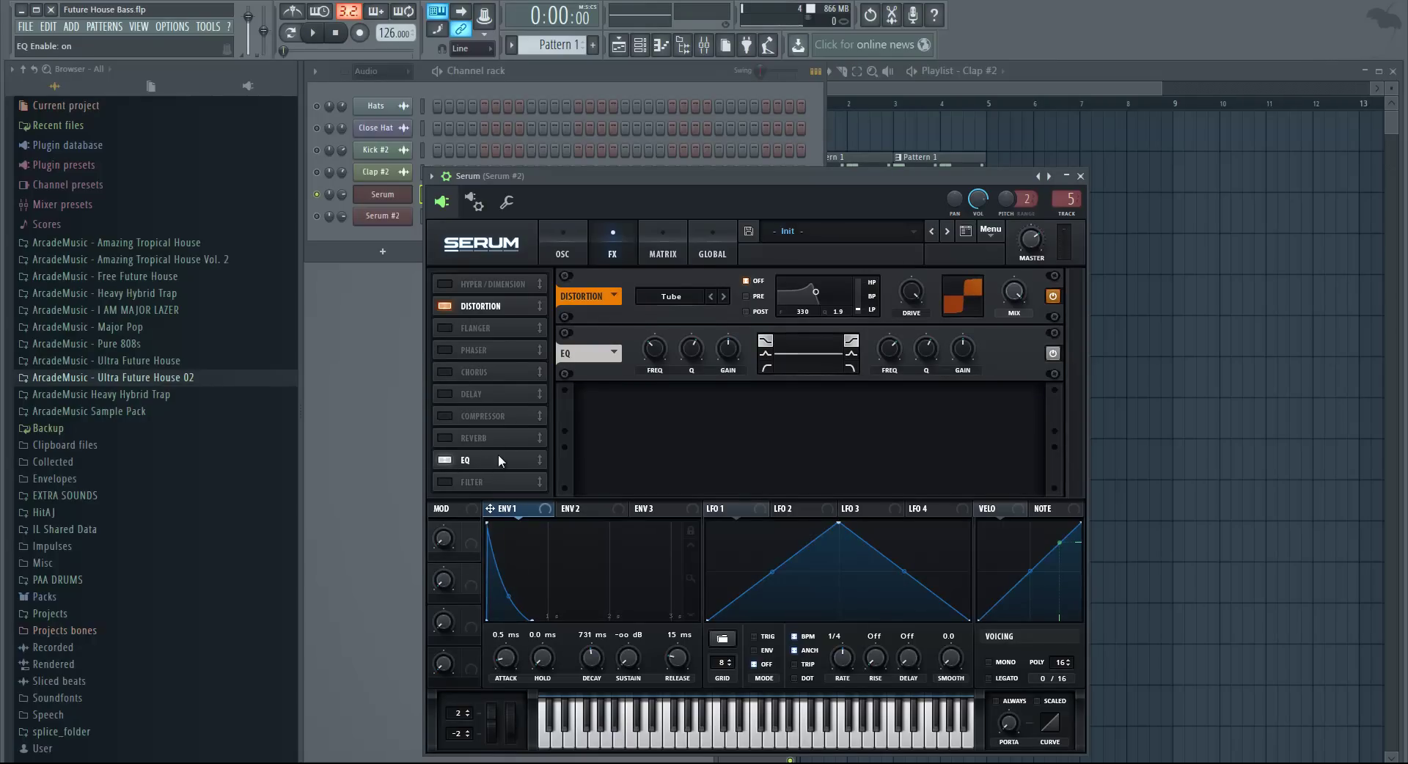
drag(495, 459, 487, 328)
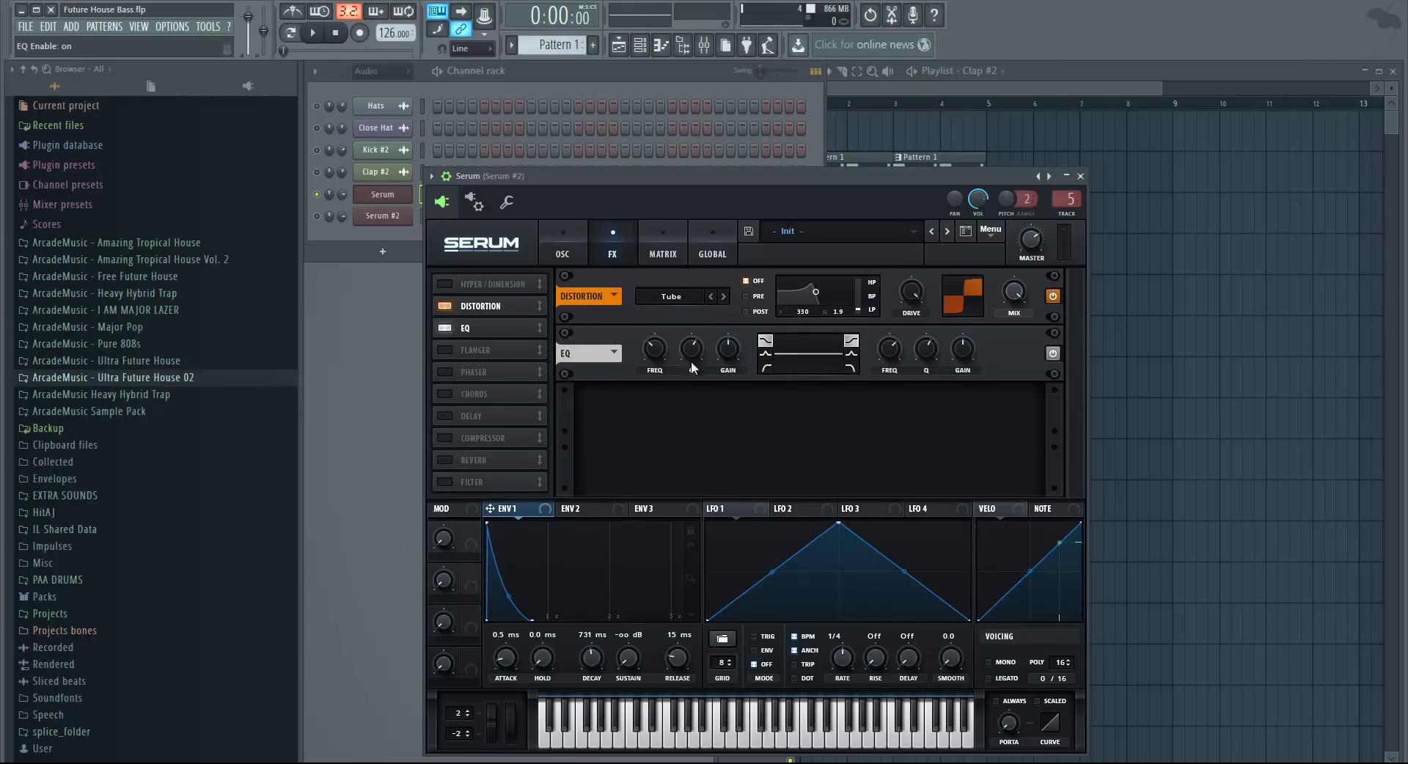
click(852, 368)
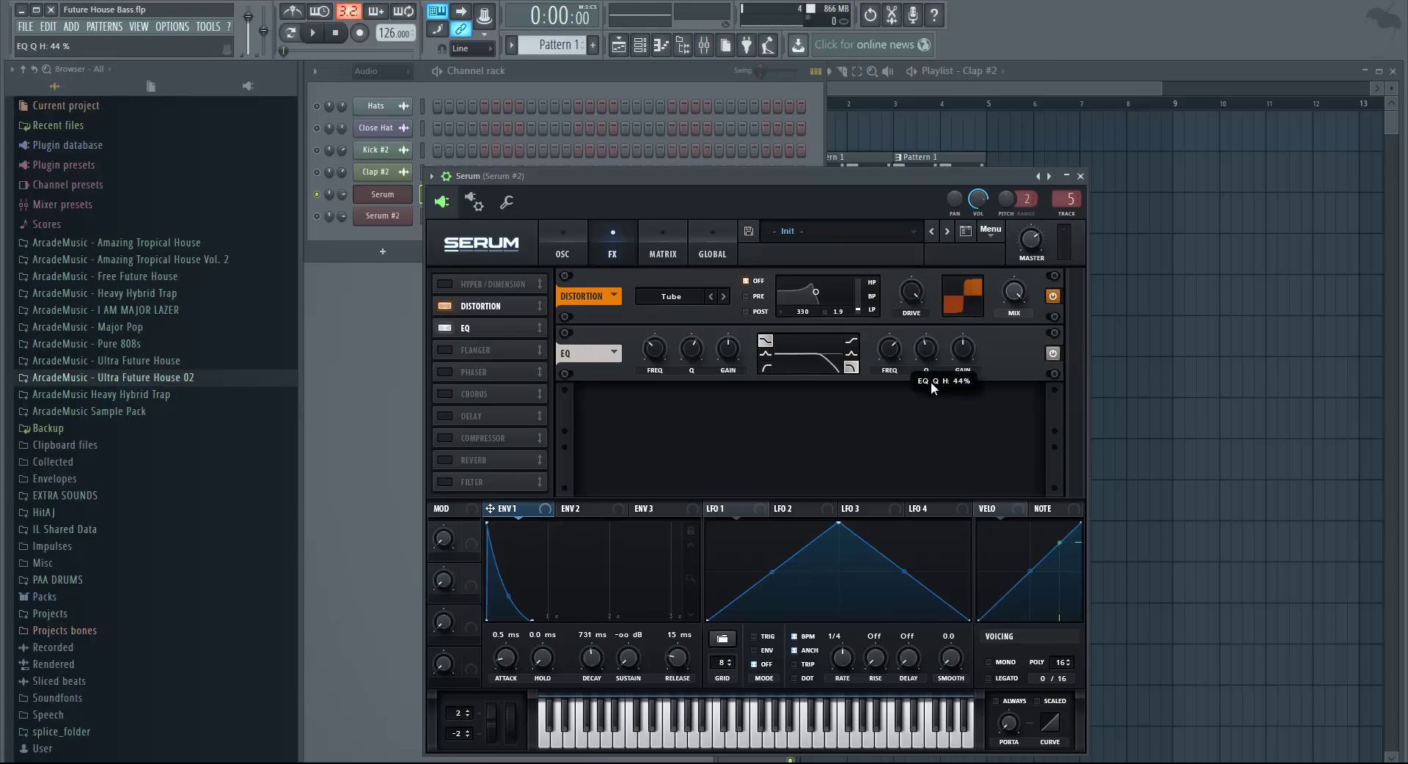
drag(889, 350, 861, 390)
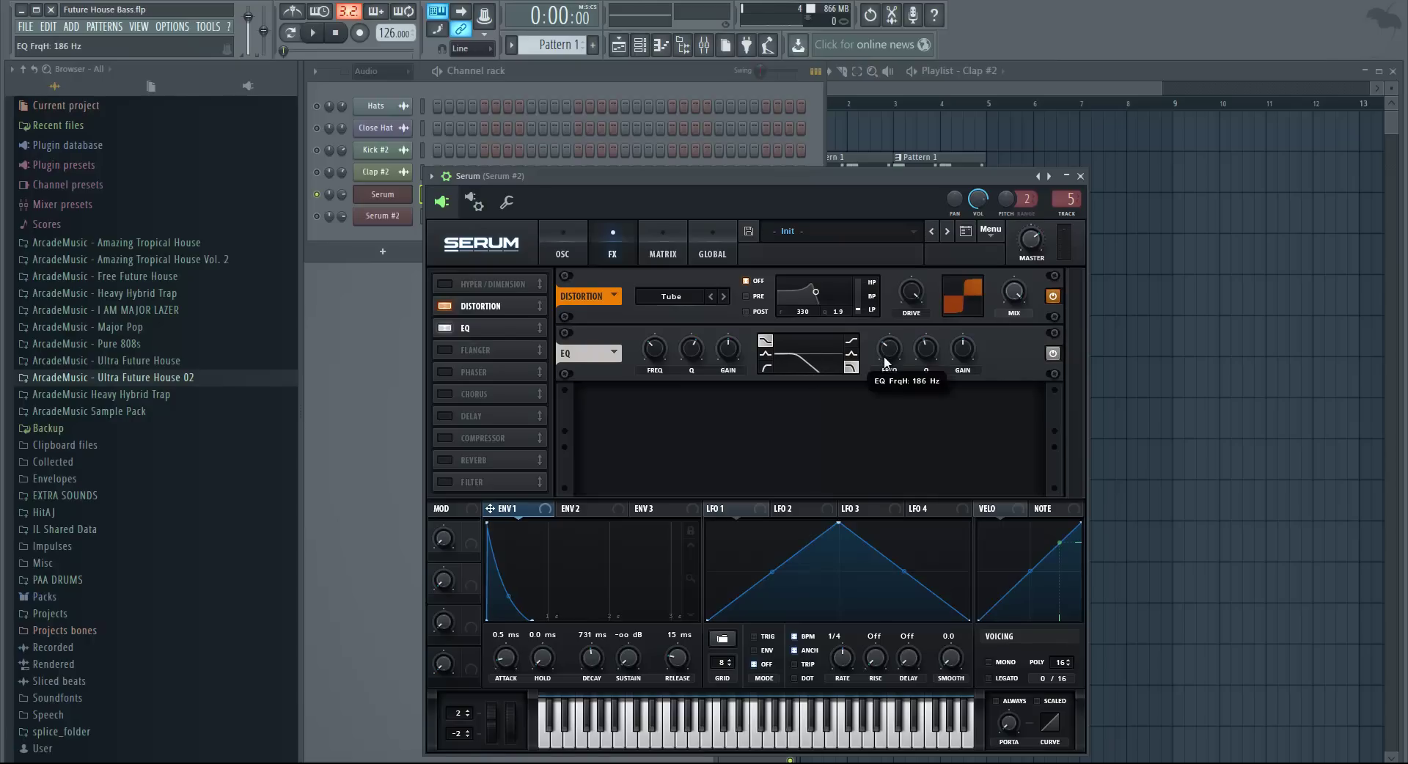
click(313, 33)
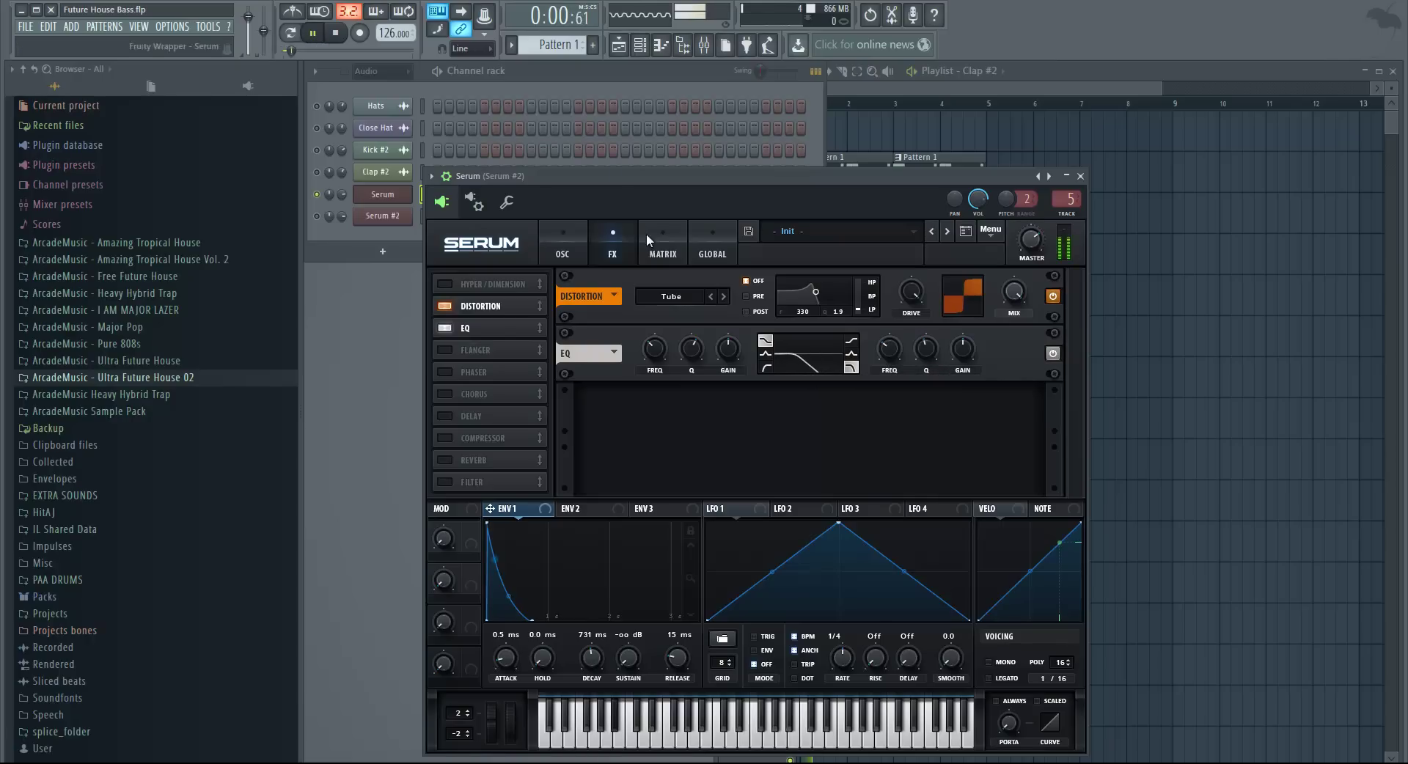
mouse_move(892, 356)
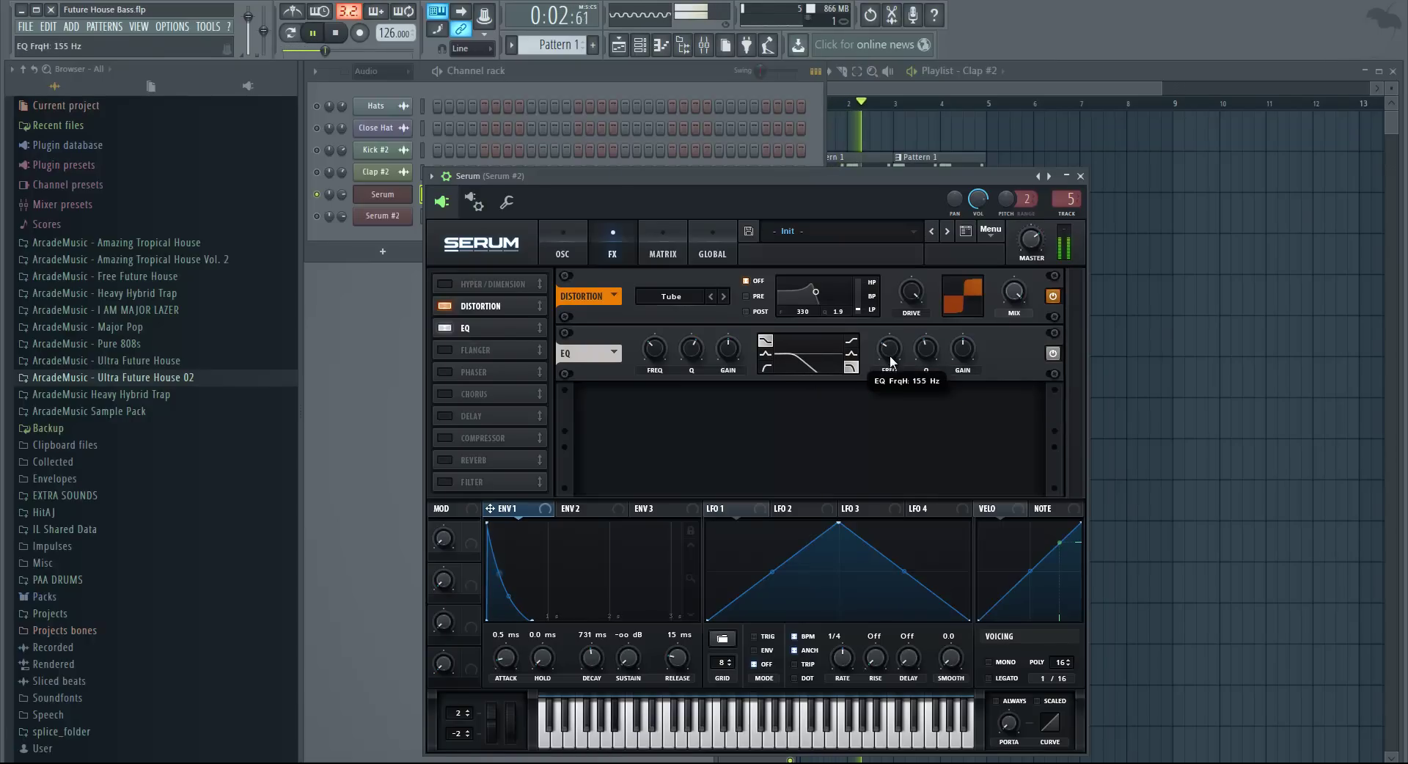
drag(889, 346, 890, 350)
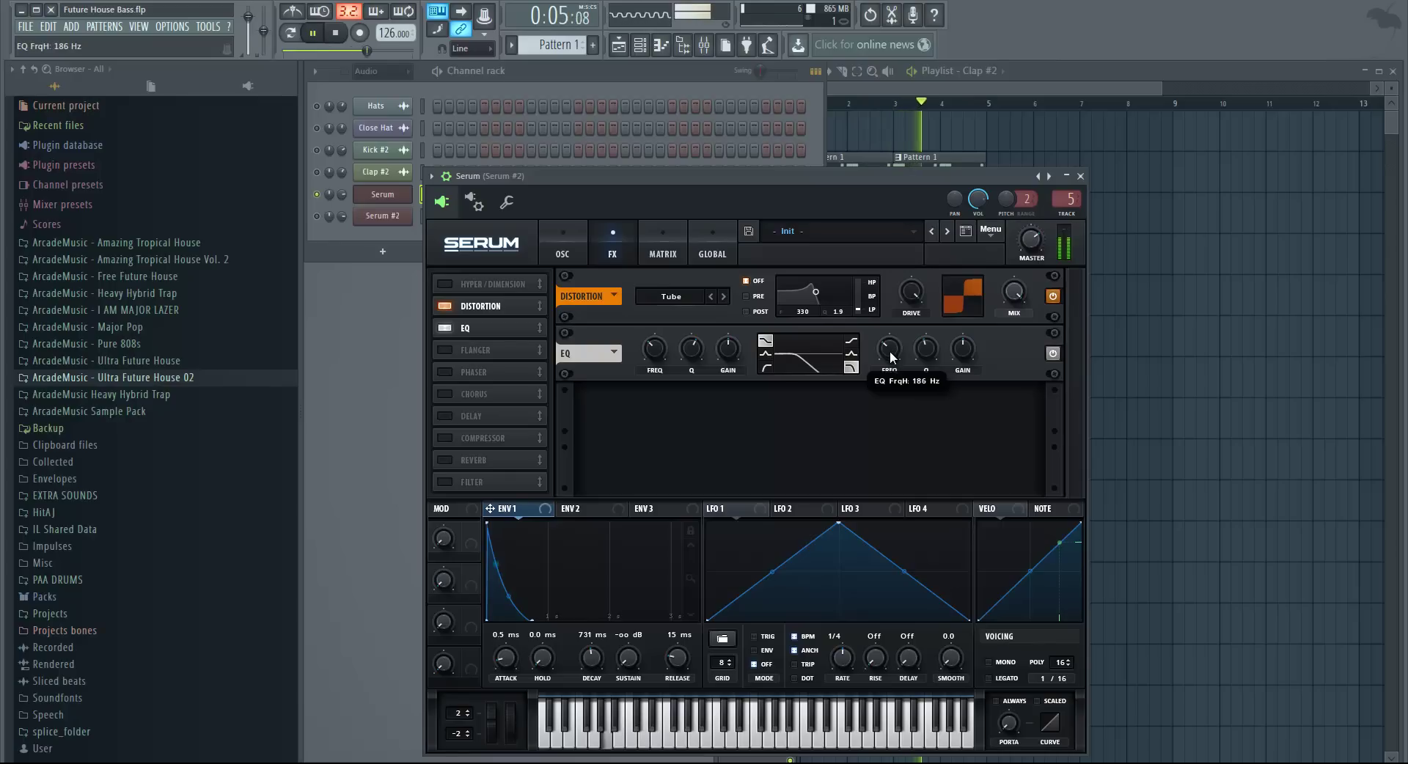
Close the Serum window and play the whole project.
click(575, 243)
click(348, 35)
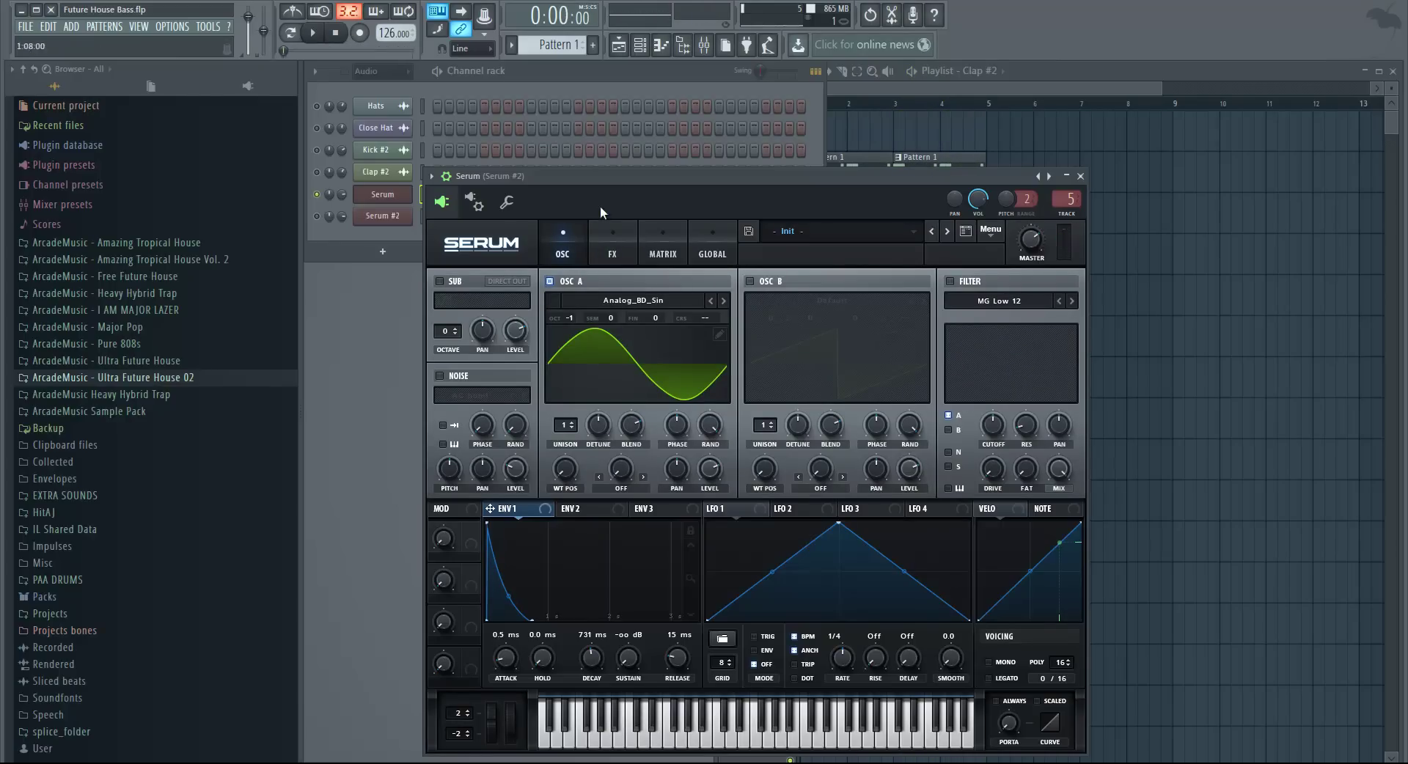
click(1080, 176)
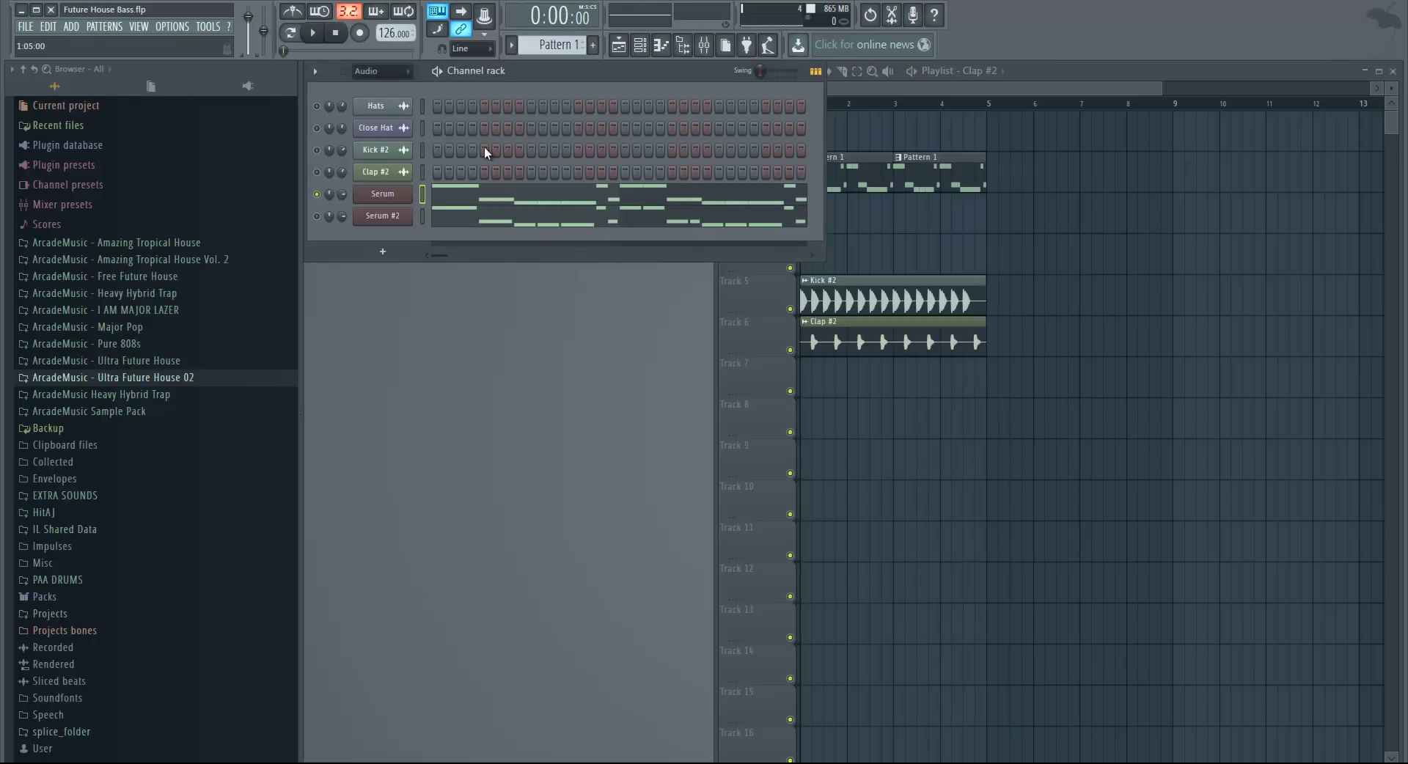
click(314, 34)
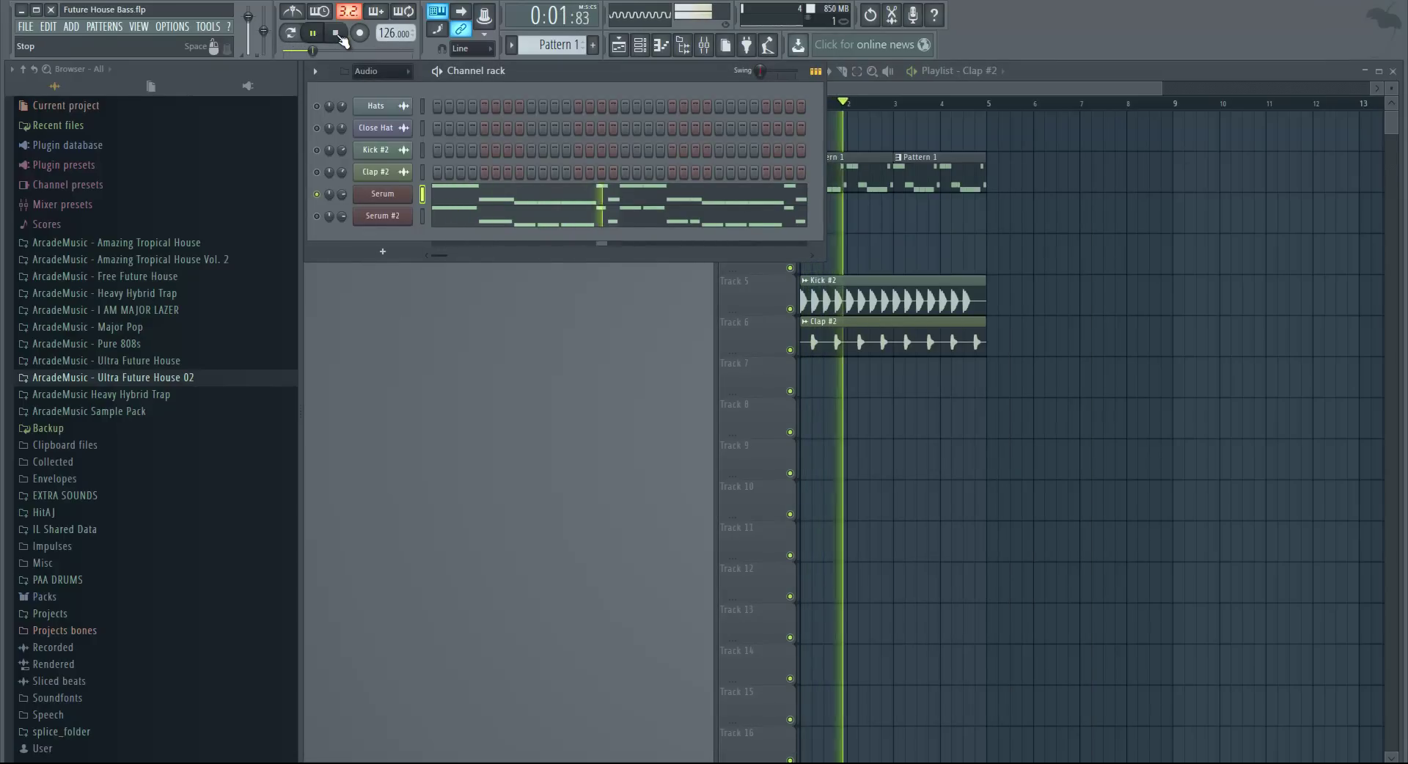
Push Serum's distortion drive slightly higher, then close the window and stop playback.
click(382, 195)
click(631, 242)
mouse_move(908, 302)
mouse_down()
mouse_move(908, 287)
mouse_move(908, 301)
mouse_up()
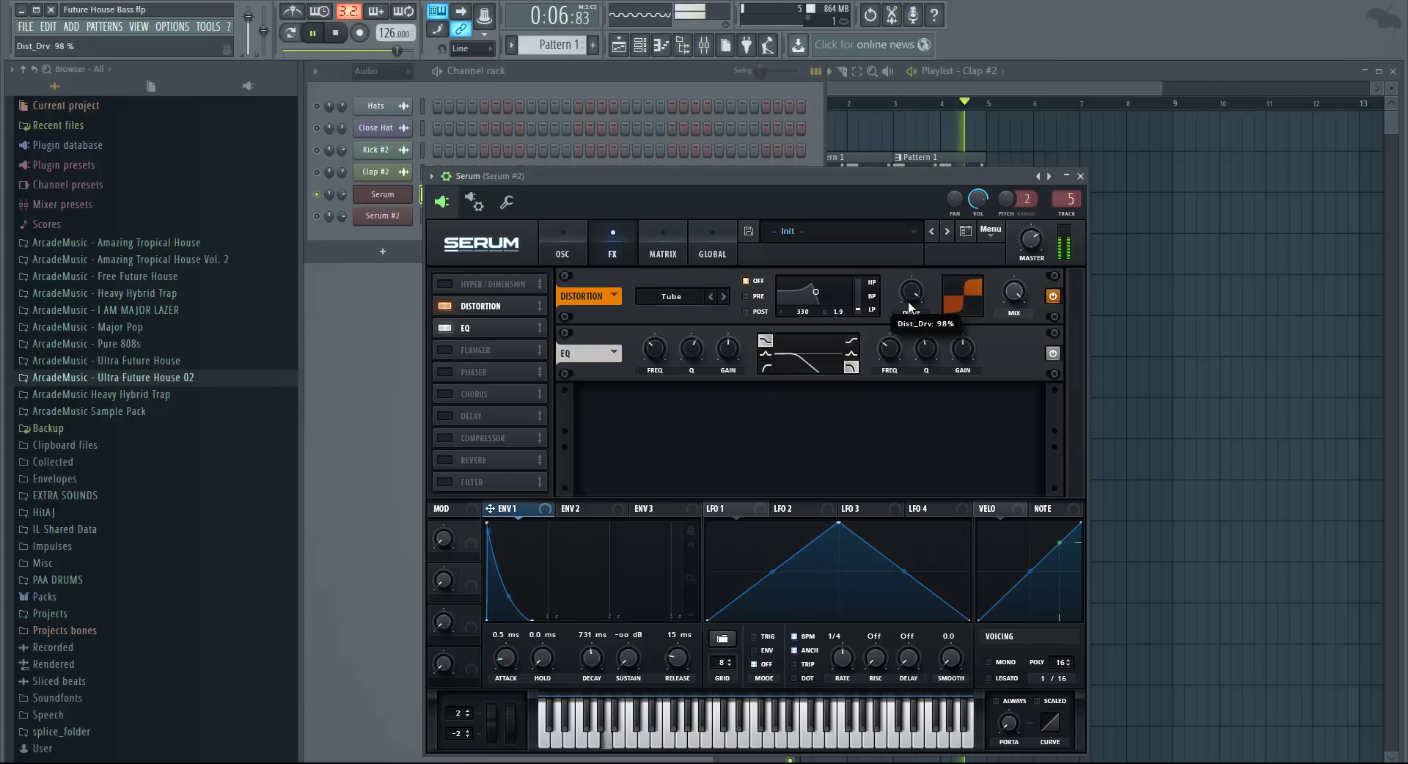
click(1080, 176)
click(336, 33)
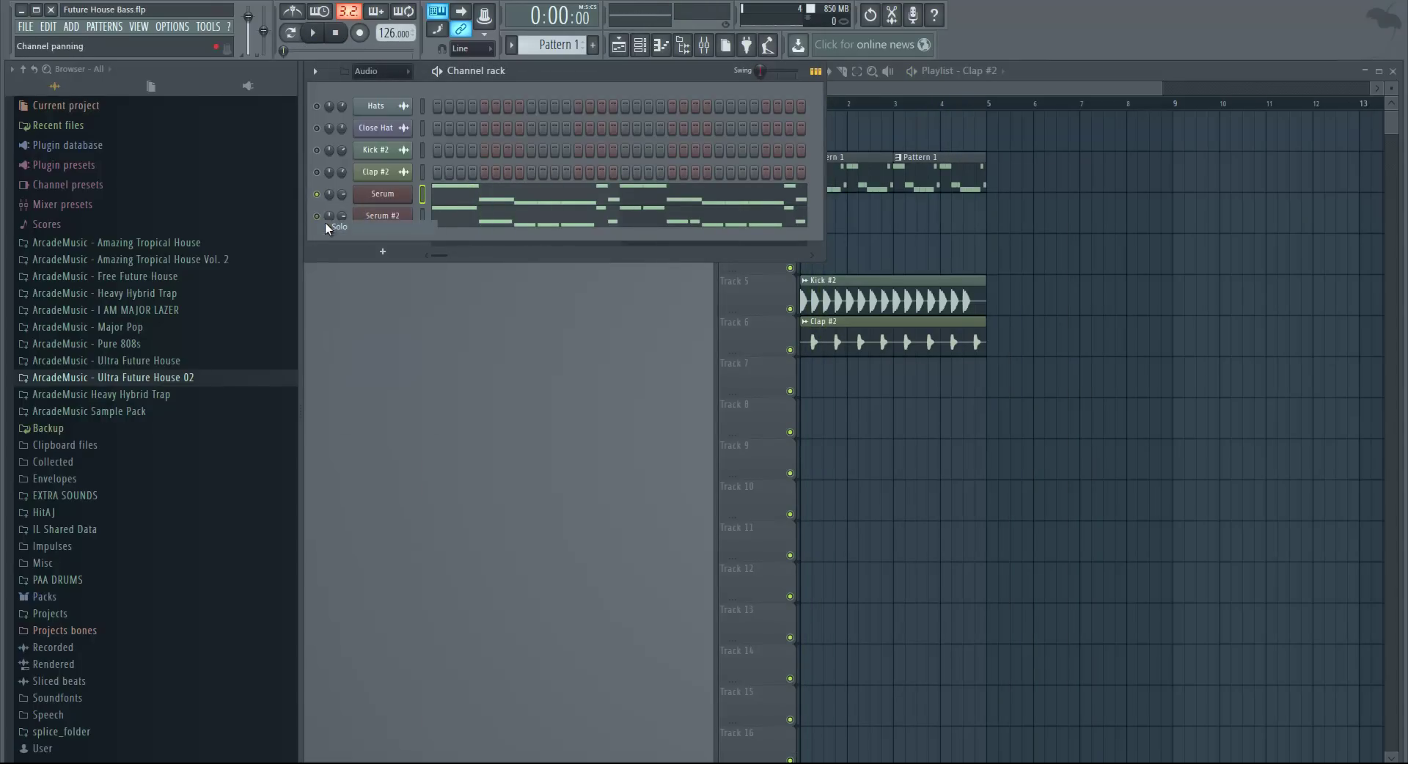
Open Serum #2 and load the Analog_BD_Sin wavetable into OSC A.
click(396, 218)
click(1002, 189)
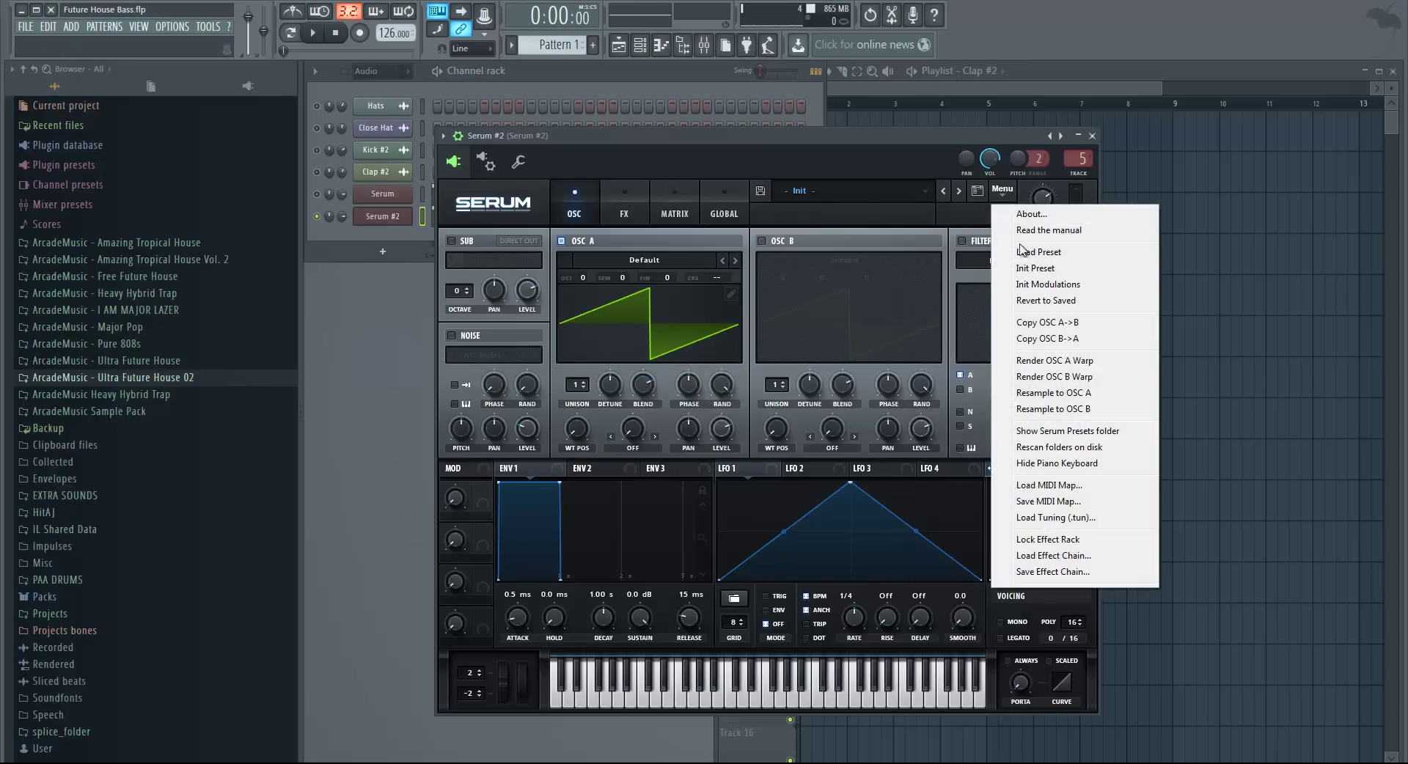
click(861, 269)
click(645, 259)
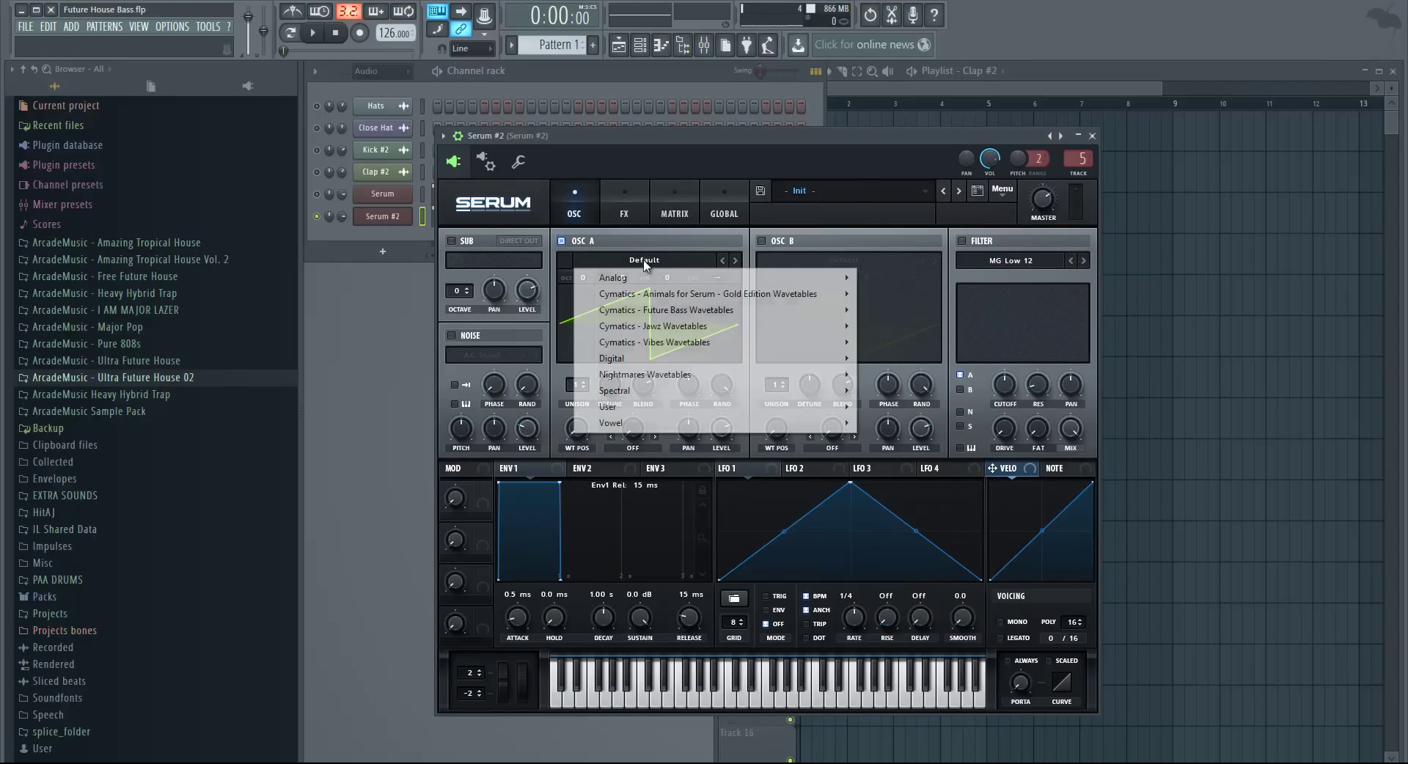
mouse_move(645, 279)
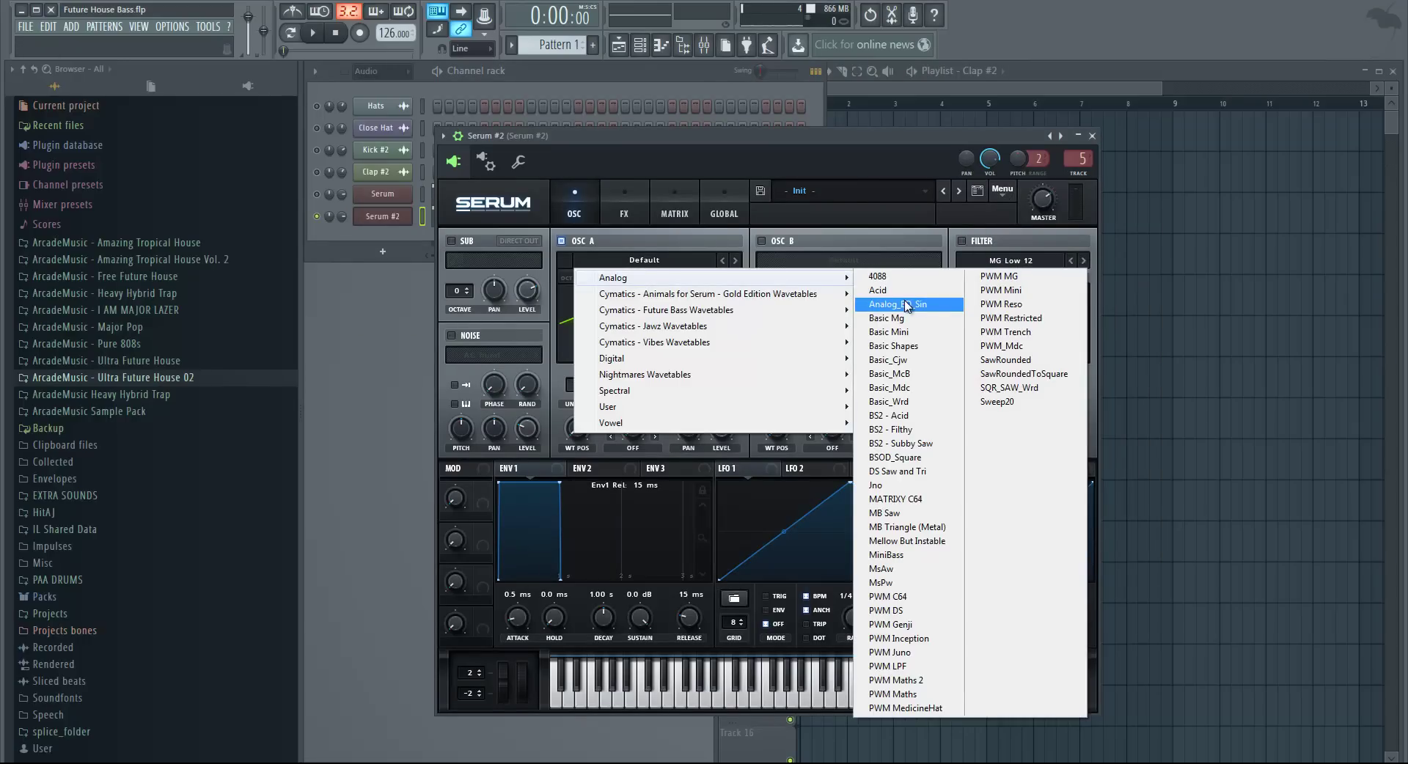
click(896, 305)
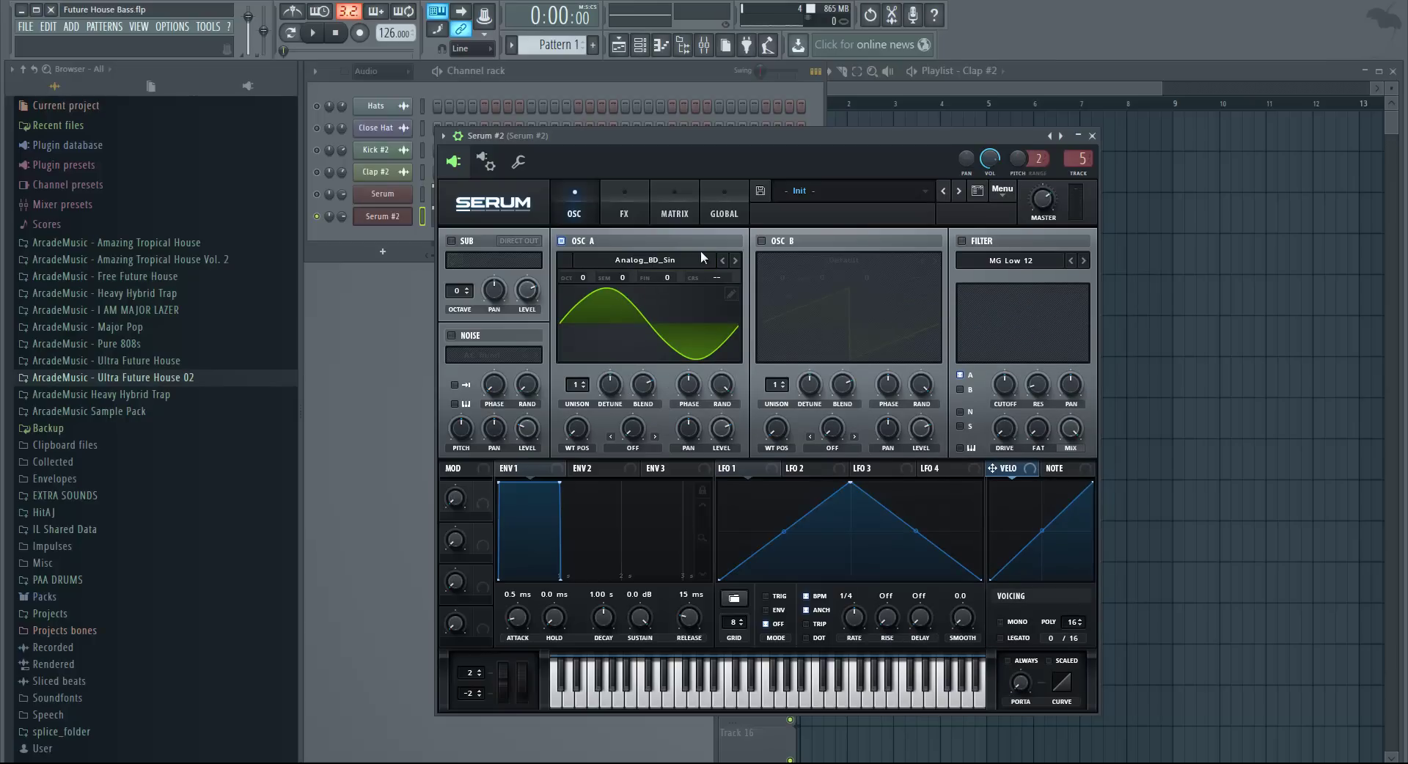
Enable OSC B with the Evolution wavetable at position 151 and audition the layer.
click(761, 241)
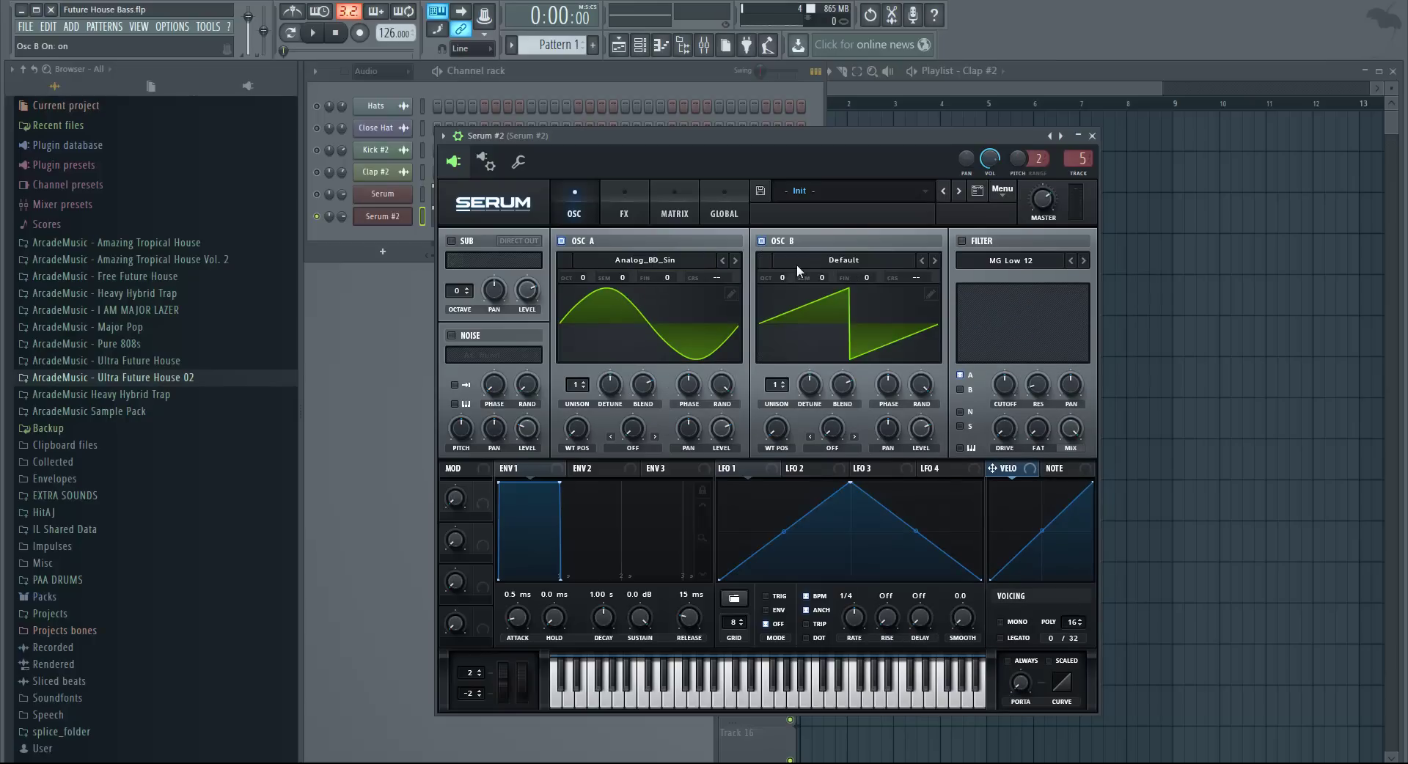
click(872, 262)
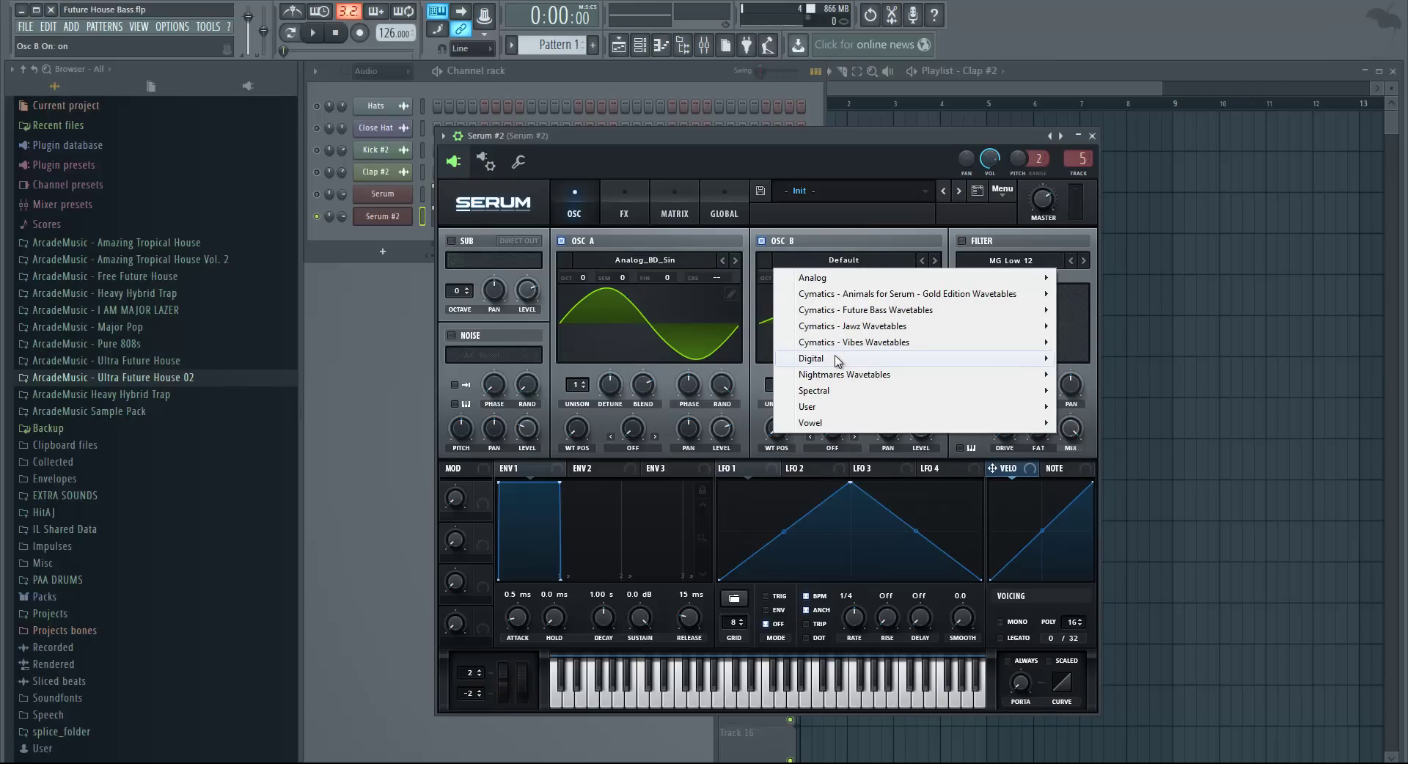
mouse_move(840, 360)
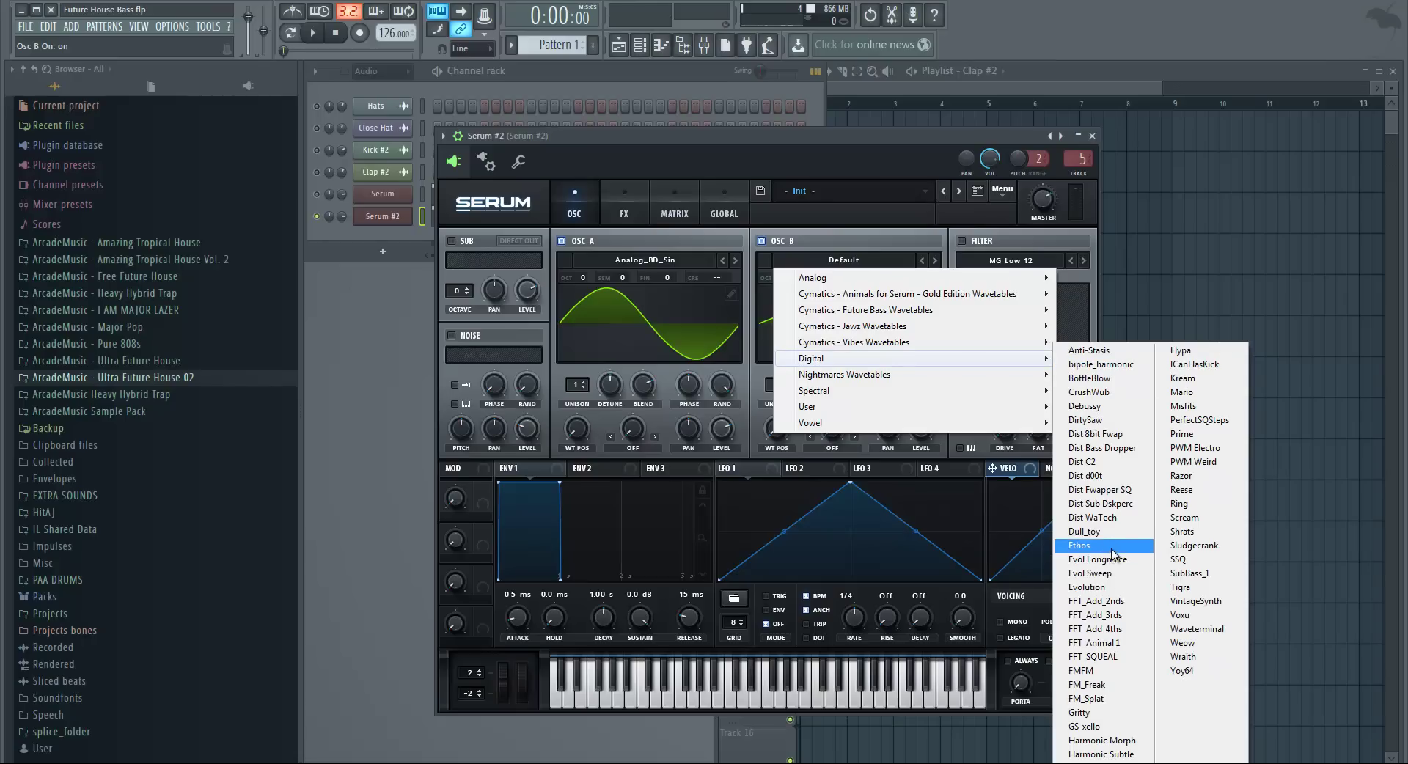
click(1082, 589)
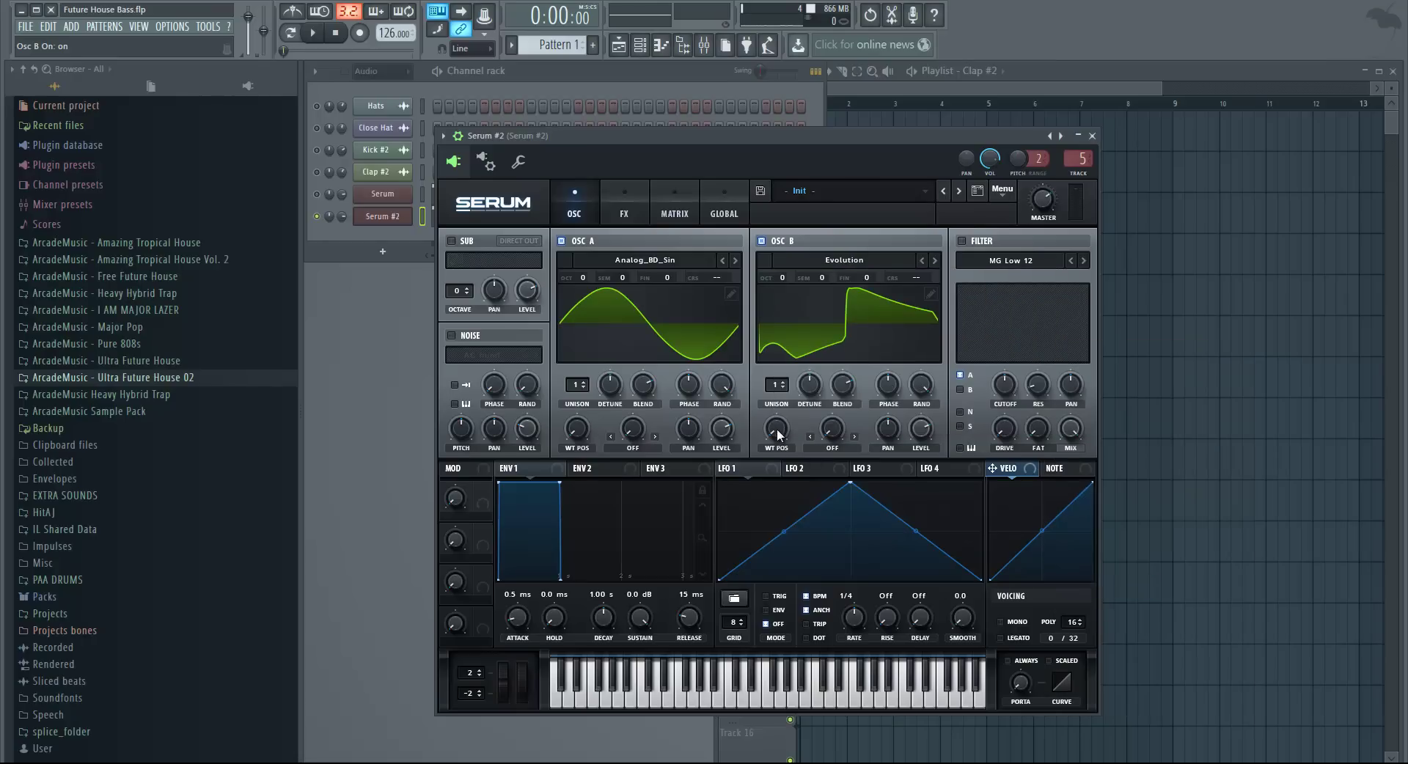
drag(776, 428, 798, 354)
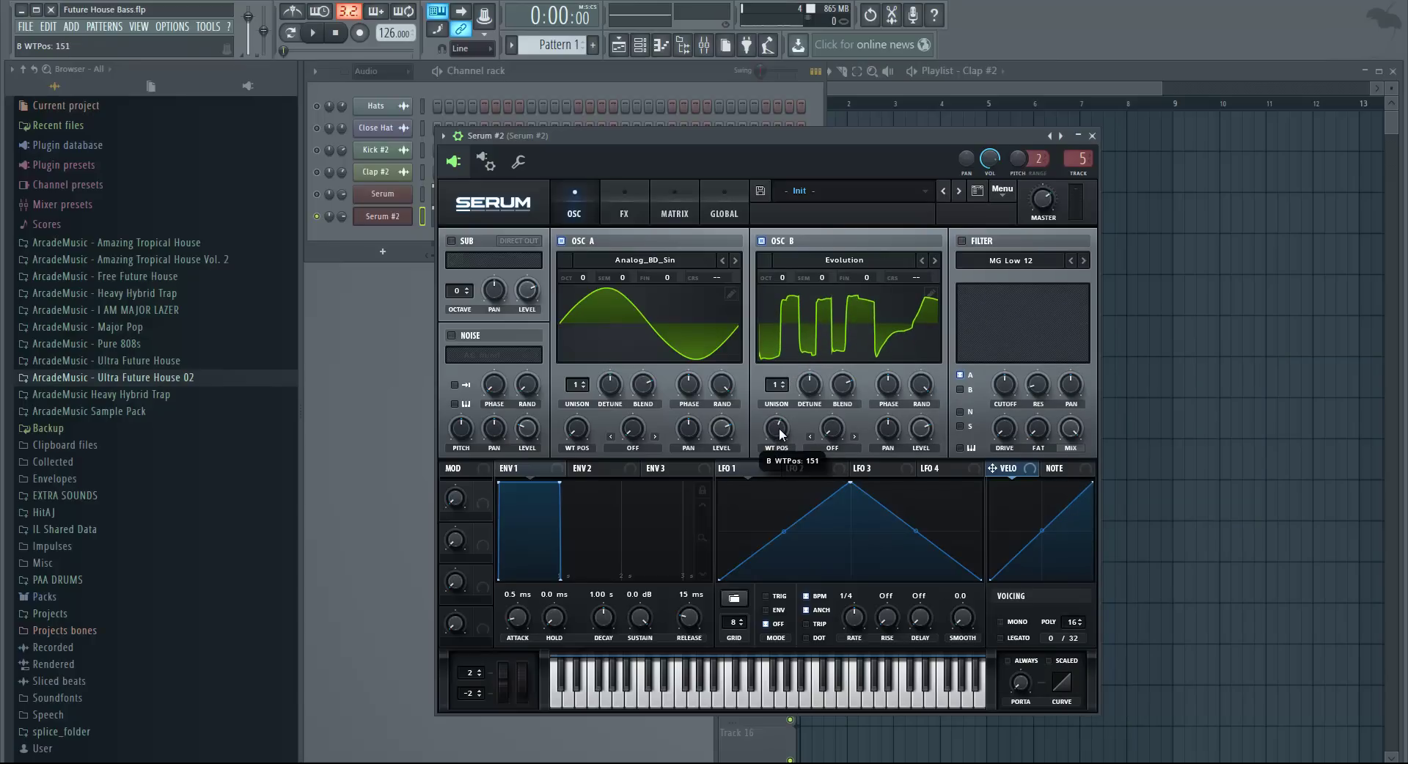
click(310, 34)
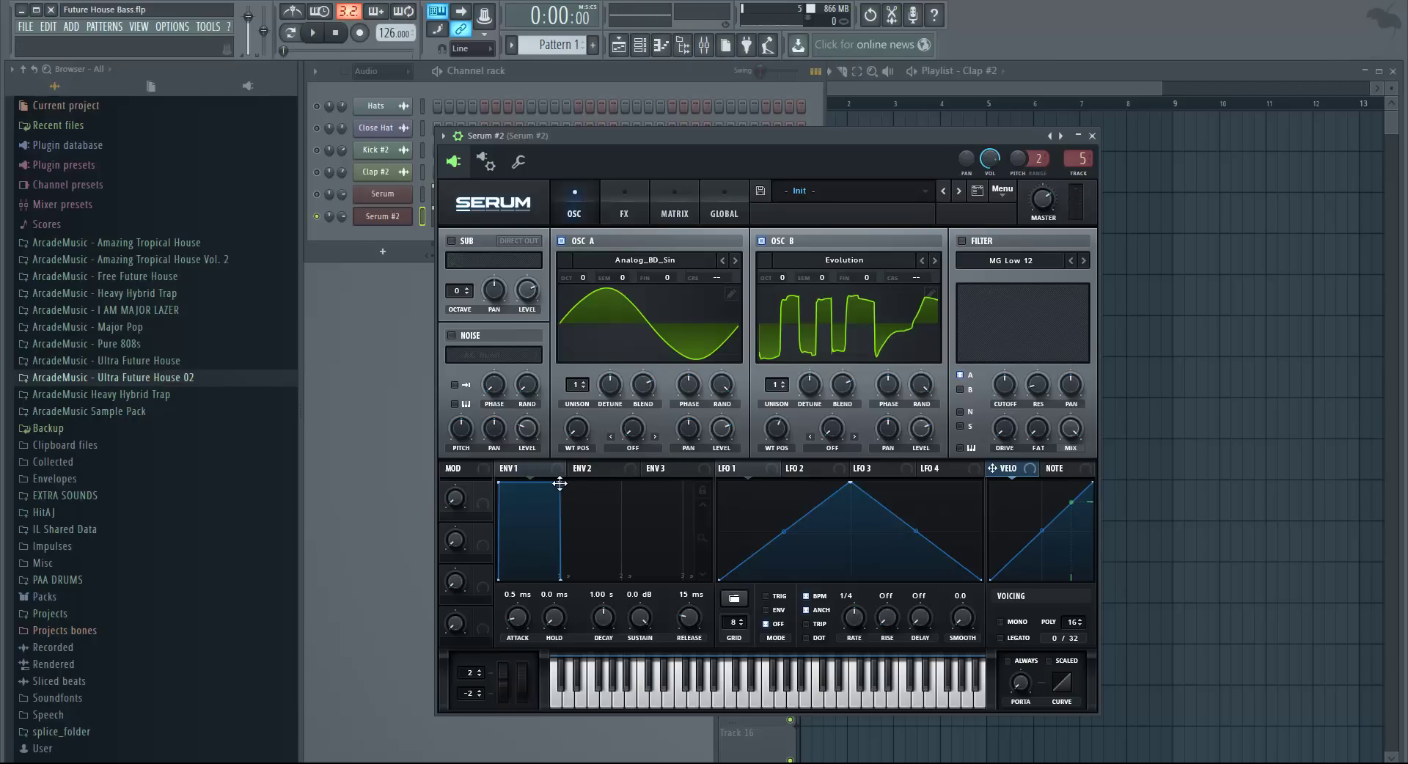
Set Serum #2's ENV 1 to a 727 ms decay with -inf dB sustain and audition the pluck.
drag(560, 483, 544, 583)
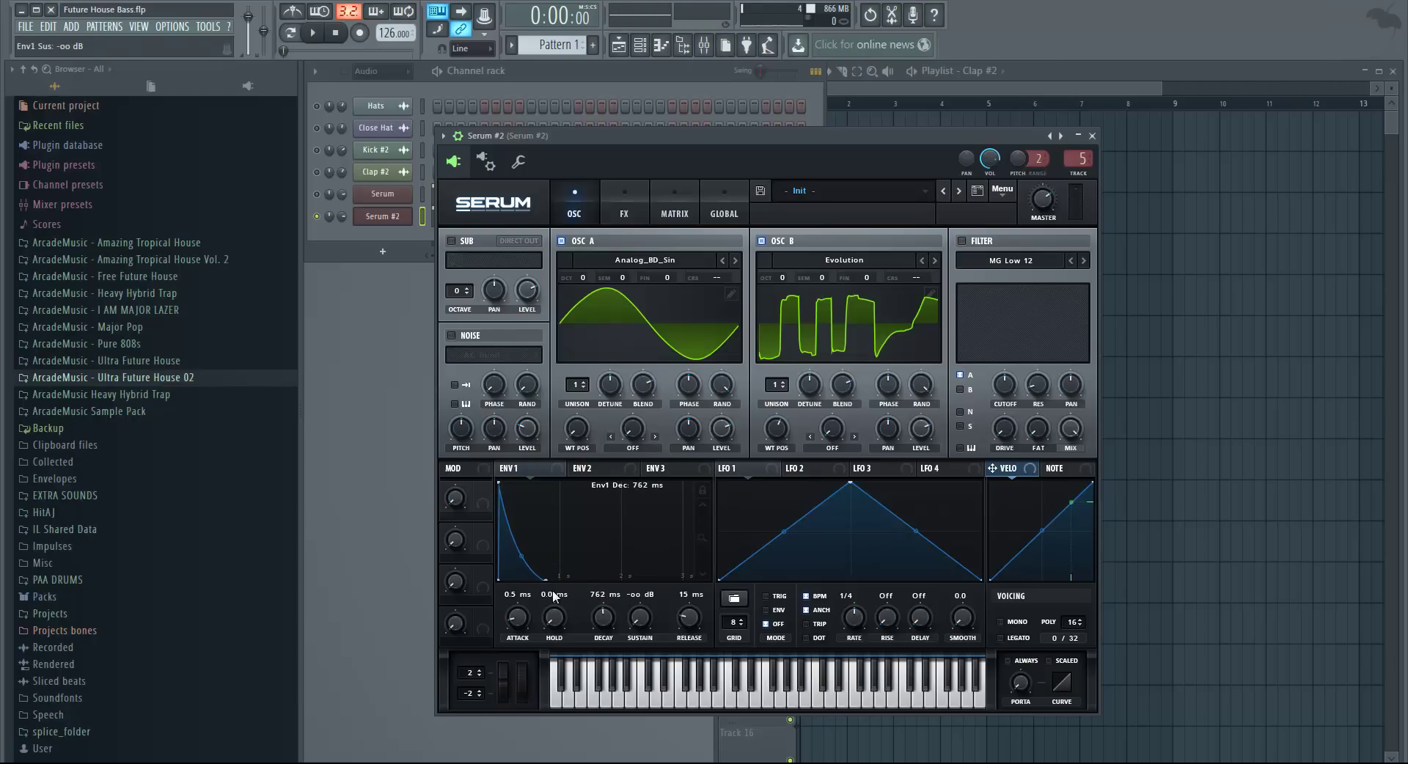
scroll(601, 625, down, 2)
scroll(602, 625, up, 1)
click(313, 33)
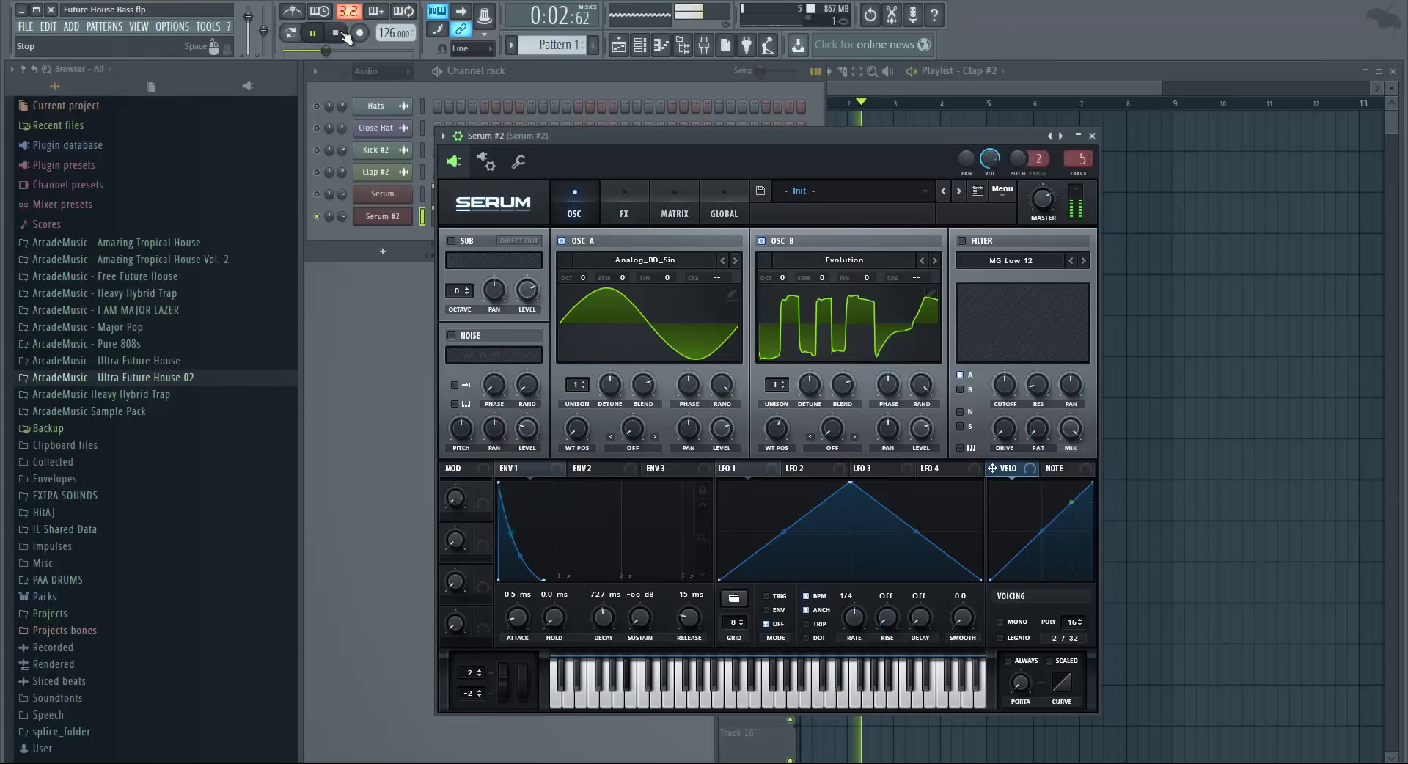
click(339, 33)
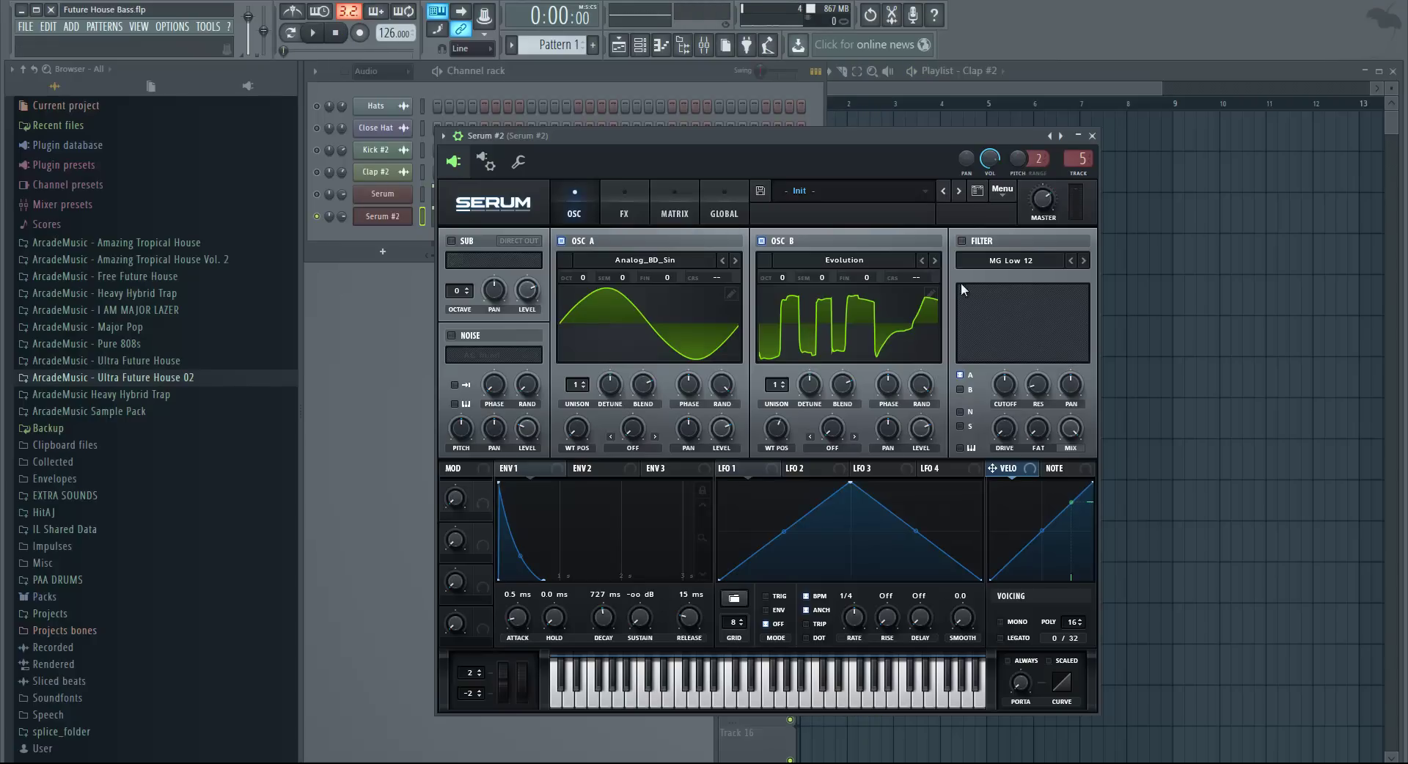
Enable the MG Low 12 filter for OSC A and assign ENV 1 to its cutoff.
click(961, 241)
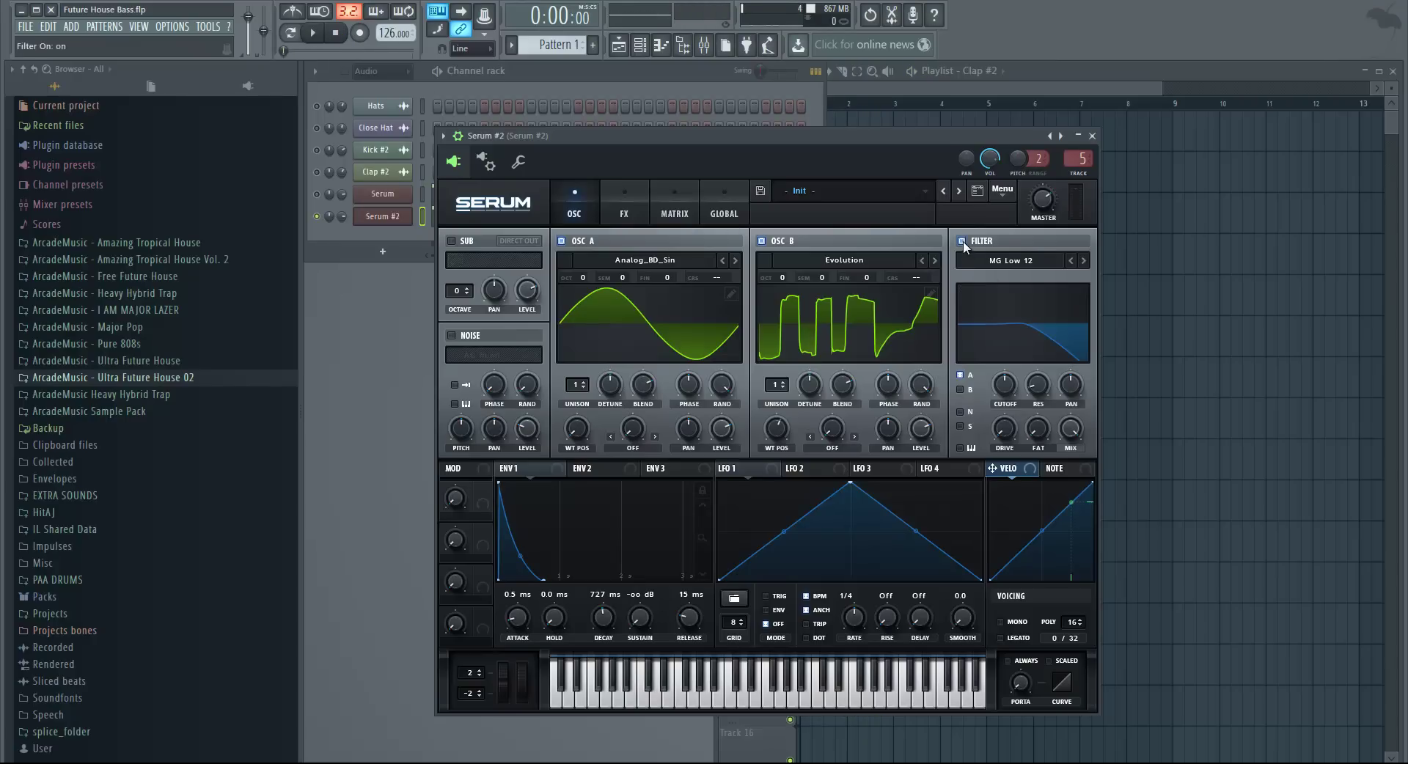
click(960, 375)
drag(508, 469, 975, 391)
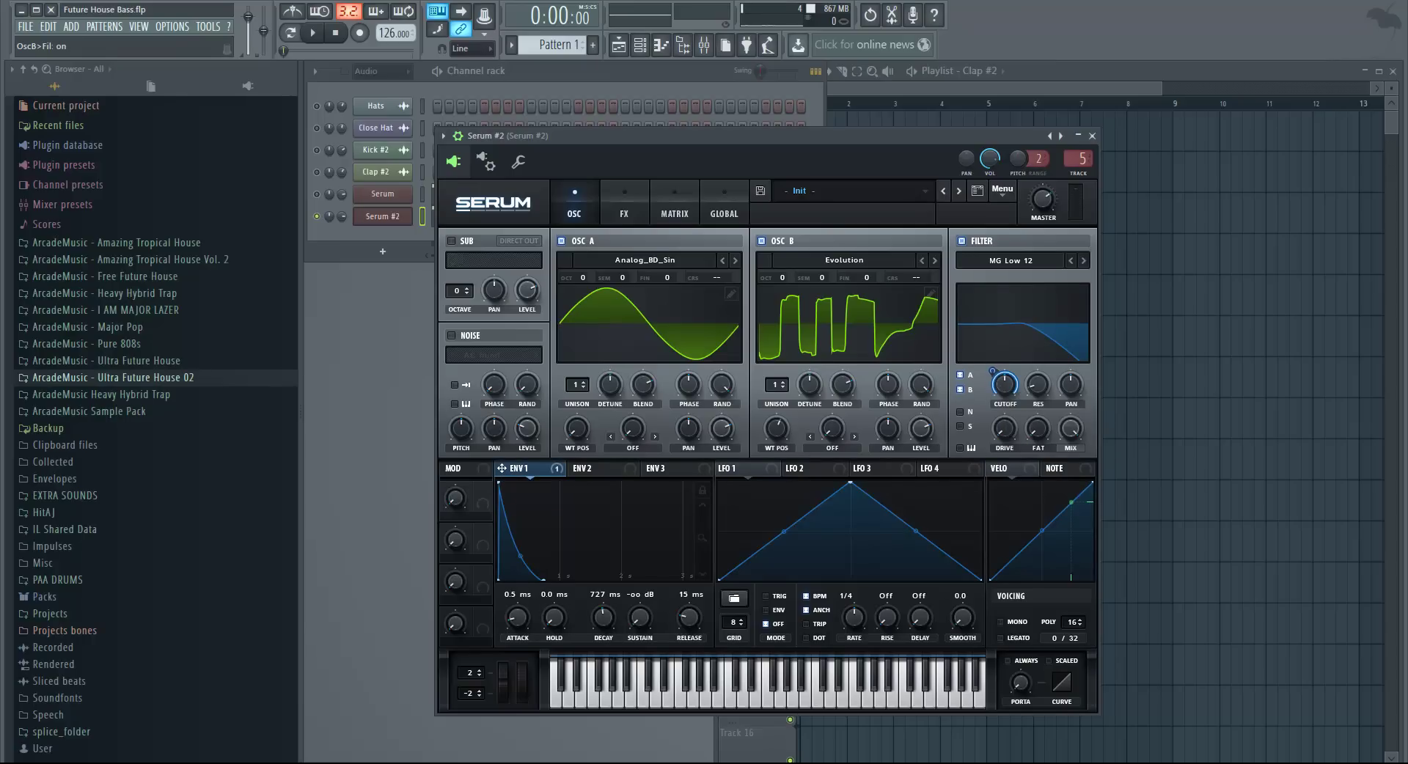
click(1374, 669)
Make the ENV 1 cutoff modulation unipolar, set cutoff to 8 Hz and depth about 68, and audition.
click(680, 208)
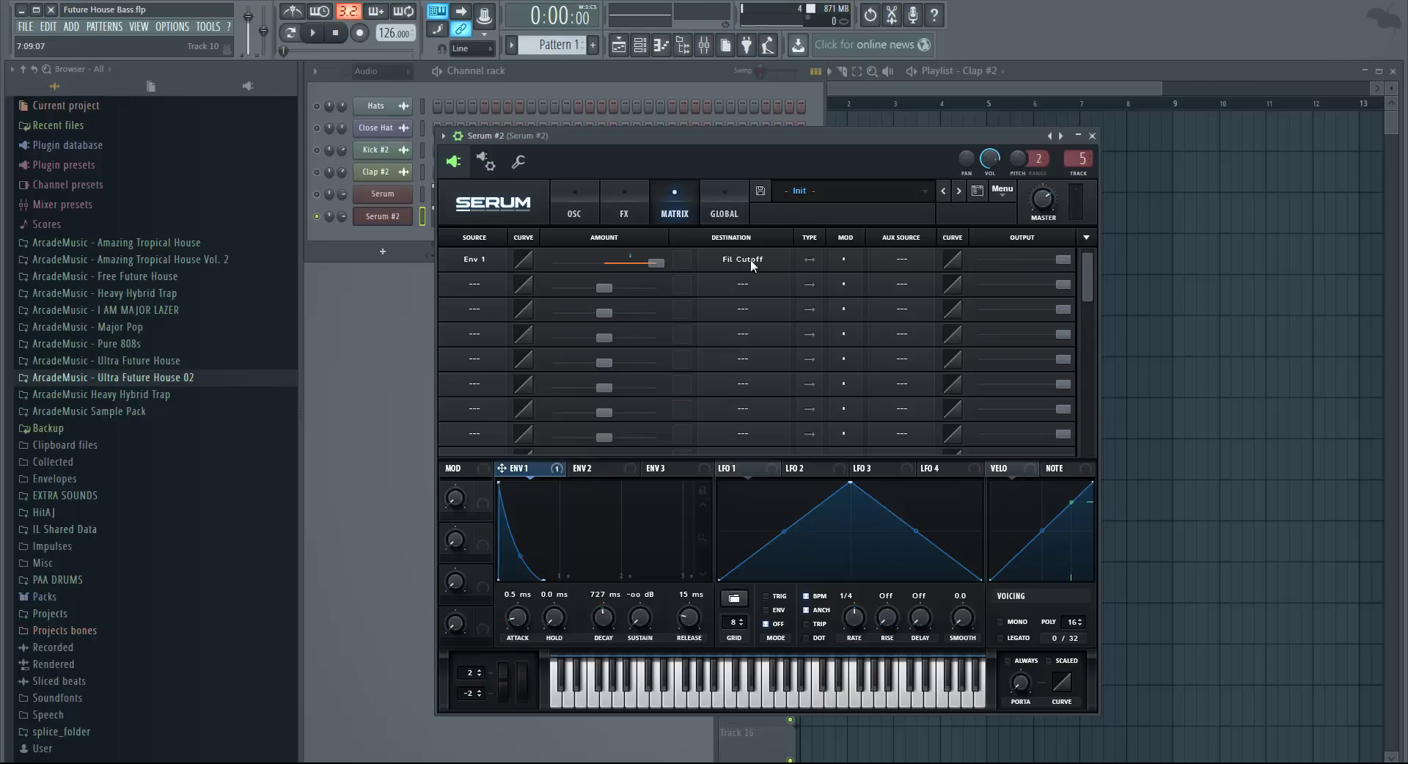
click(809, 260)
click(578, 192)
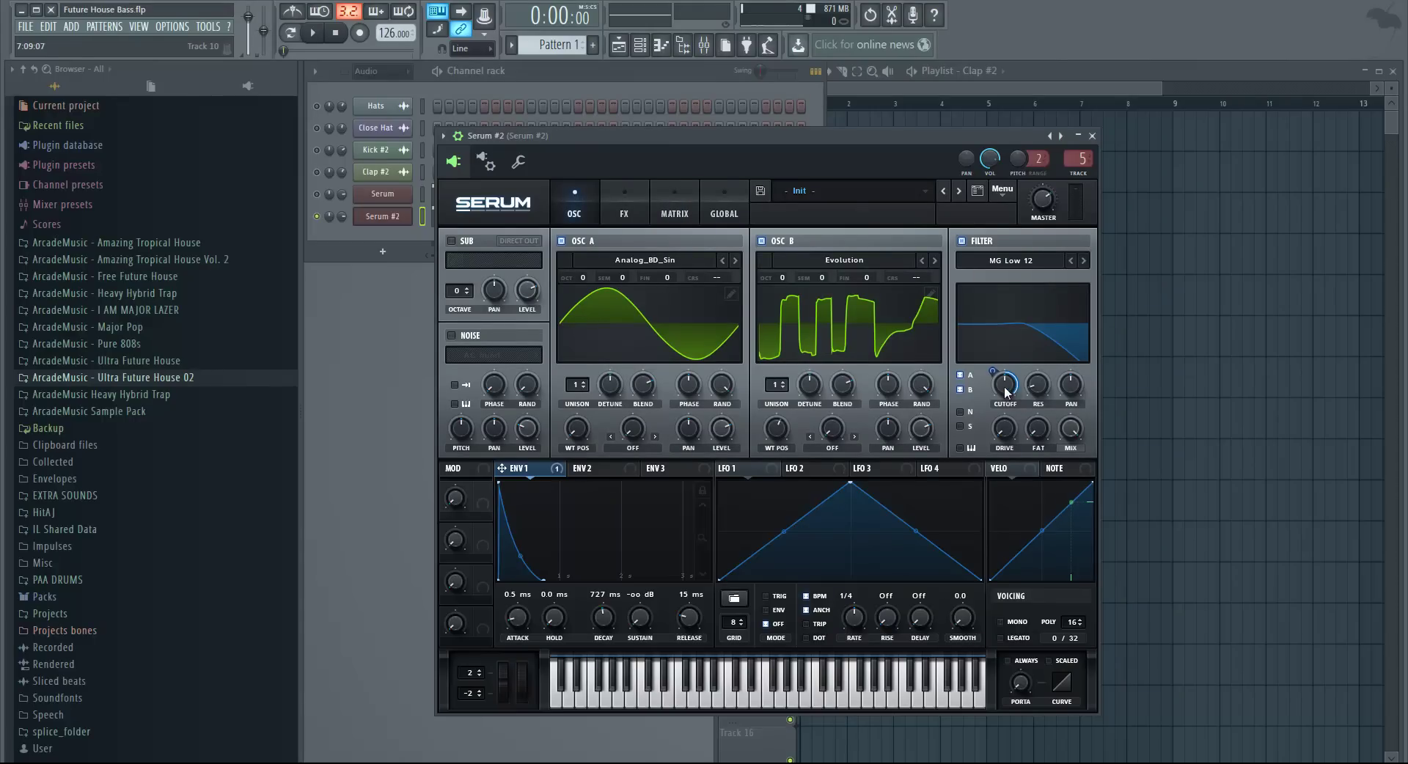
drag(1006, 393, 1009, 379)
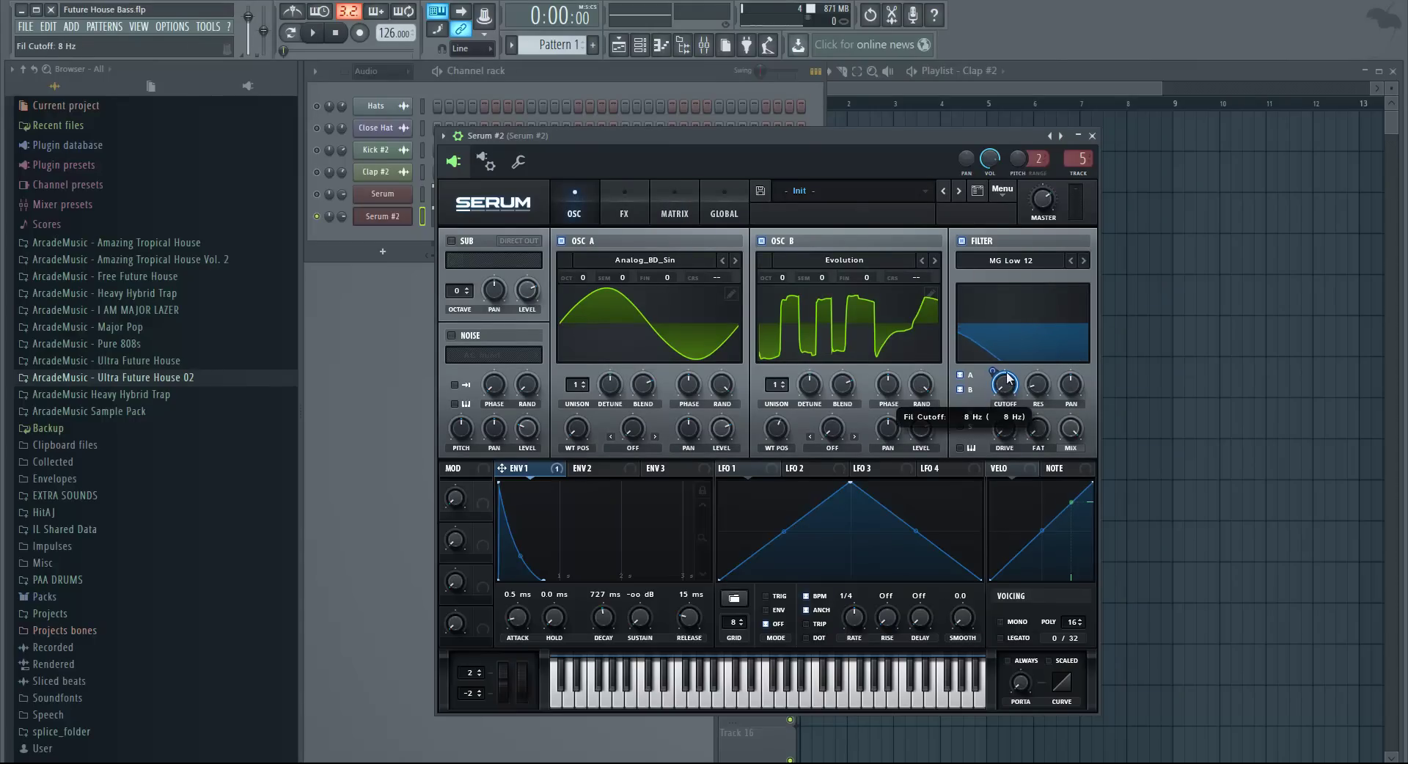
drag(994, 374, 1038, 381)
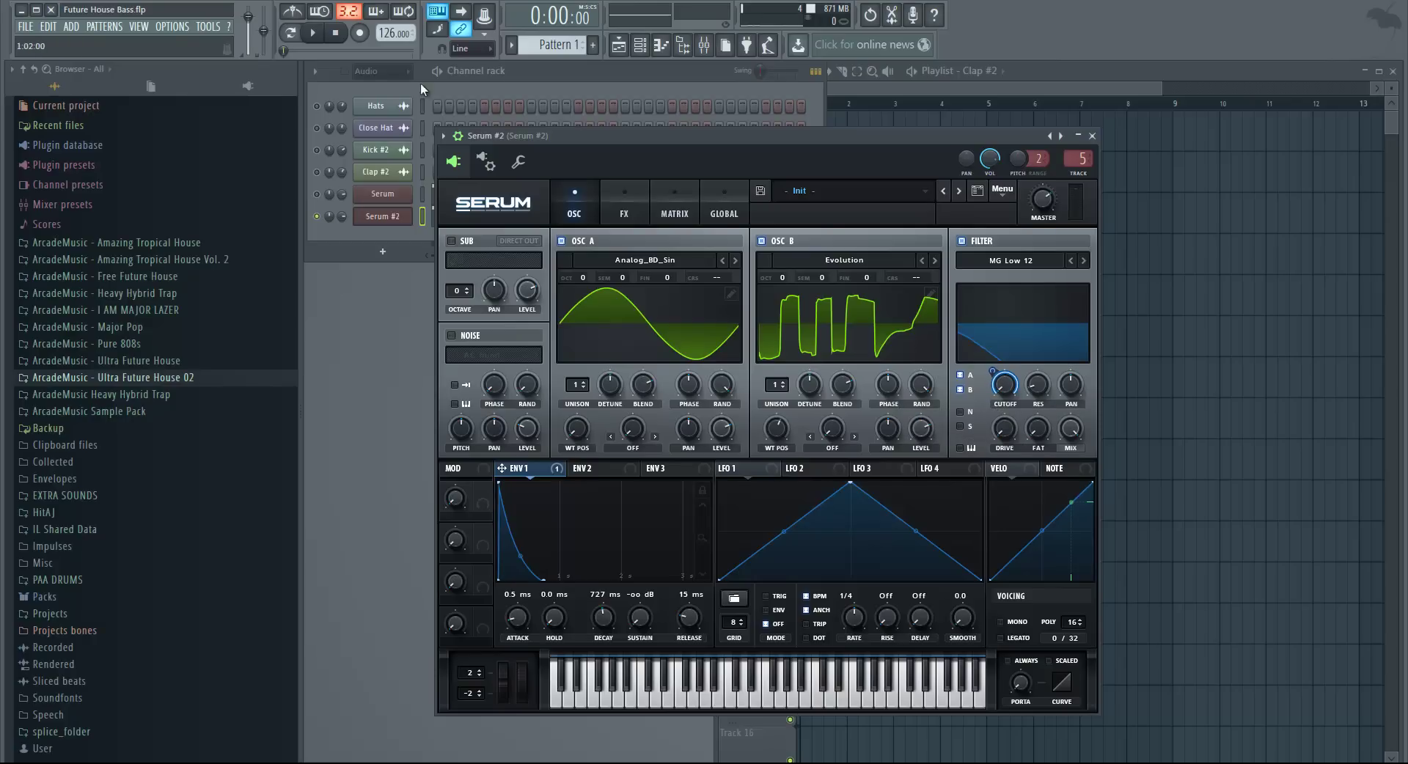
click(317, 33)
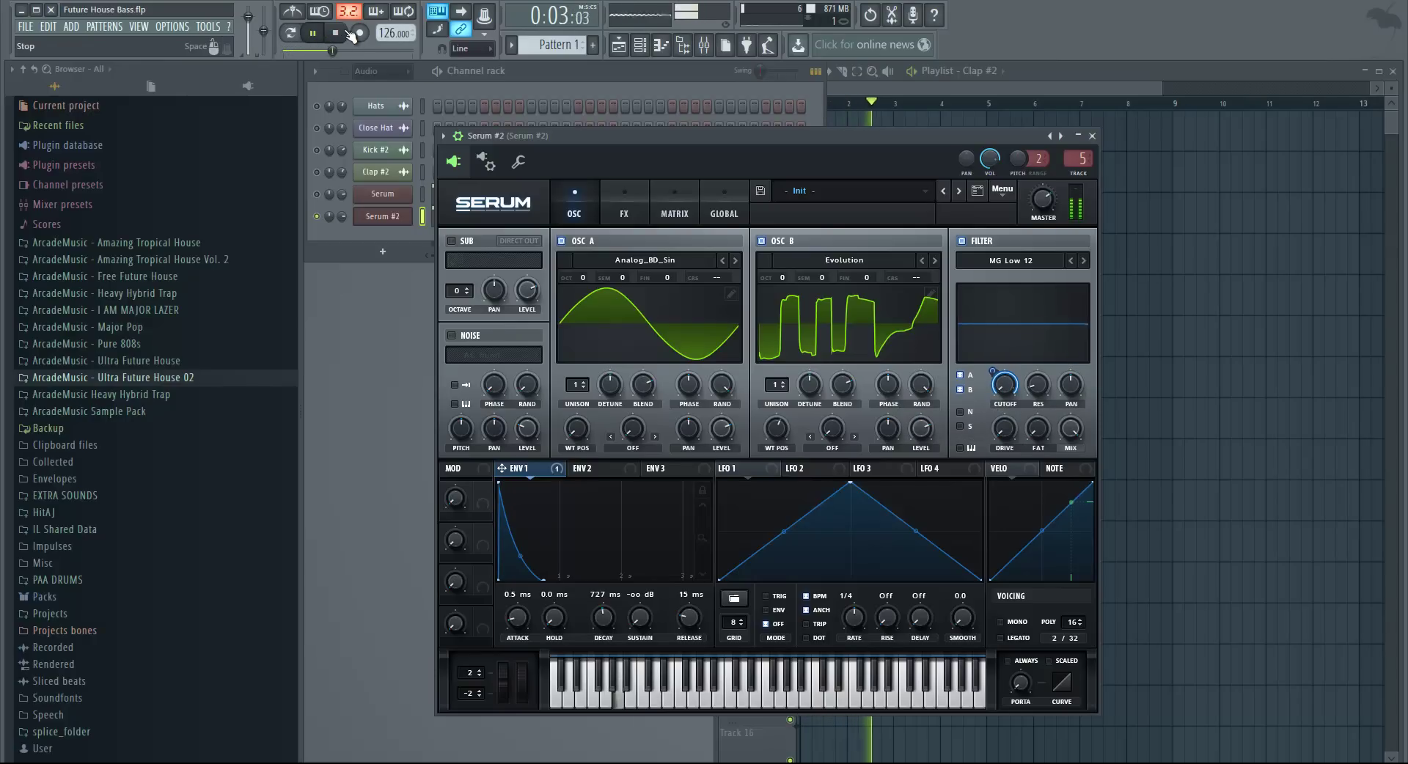
click(347, 35)
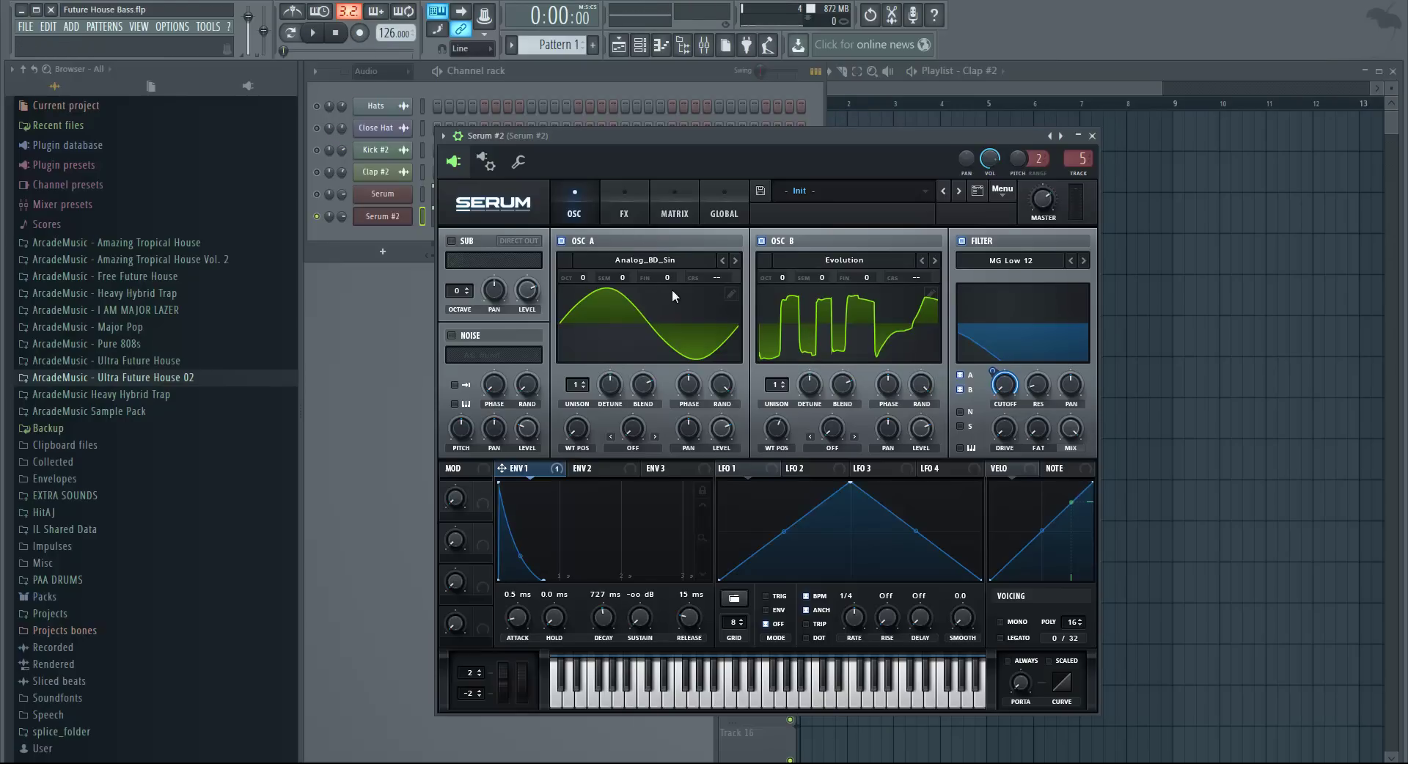
Set OSC A's warp to FM from B, raise OSC B by 5 semitones, and audition.
click(635, 447)
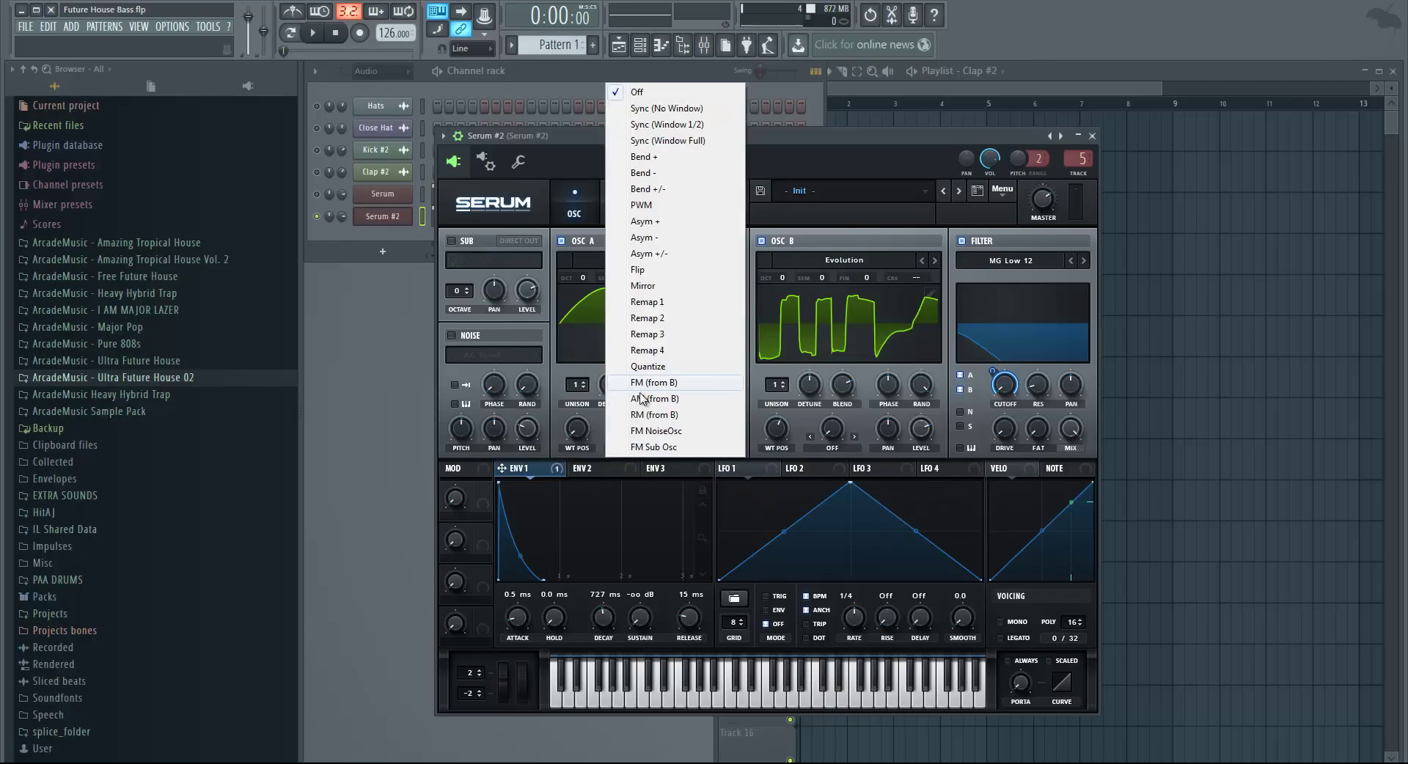
click(598, 440)
click(639, 449)
click(655, 383)
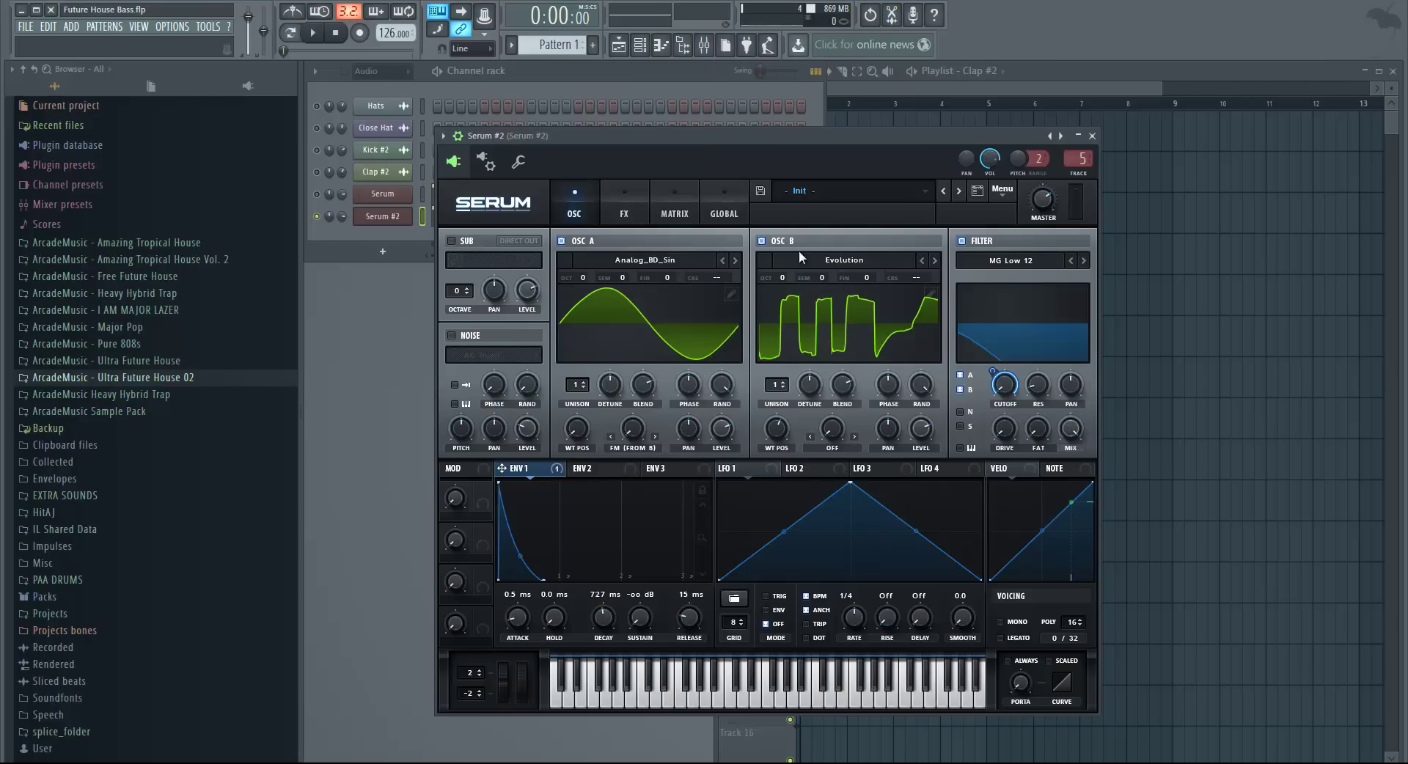
drag(820, 278, 830, 258)
click(314, 33)
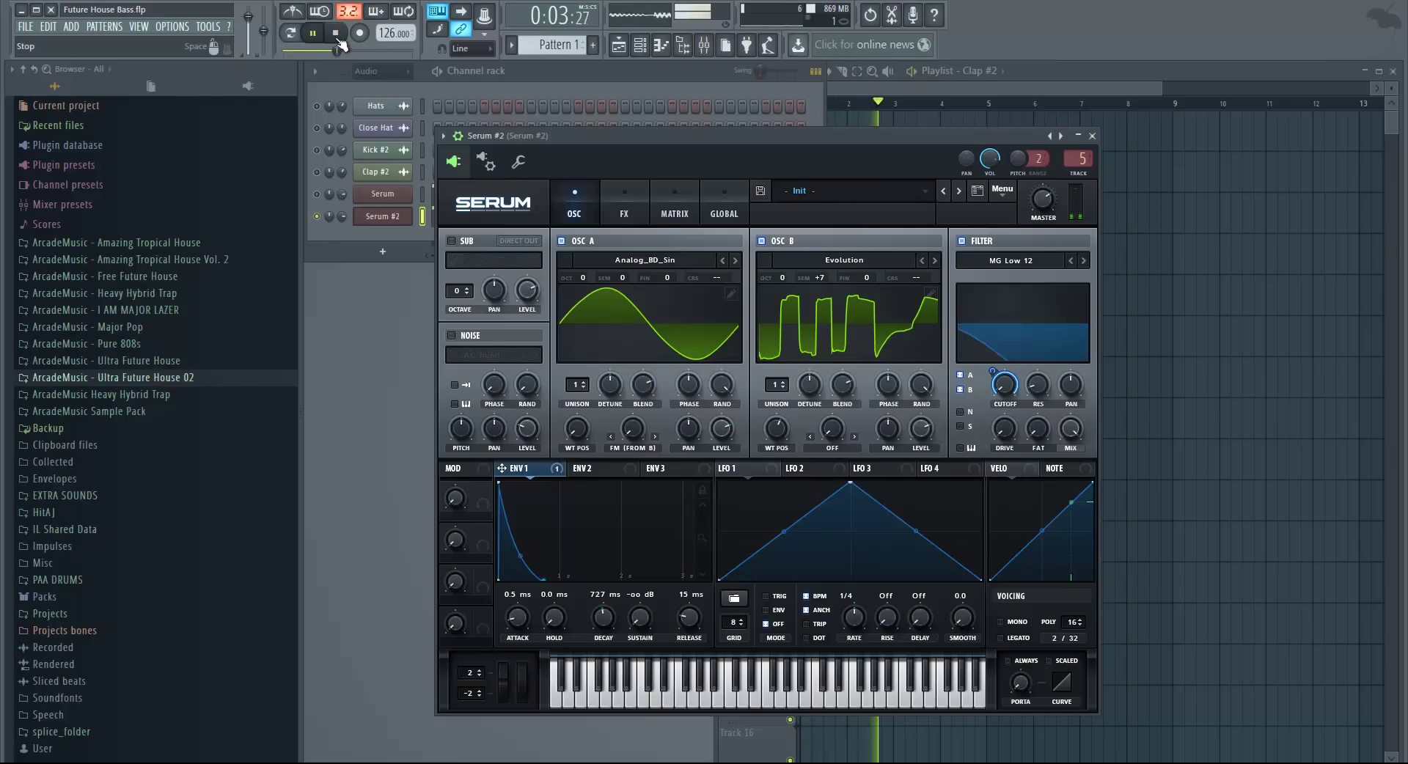
click(337, 33)
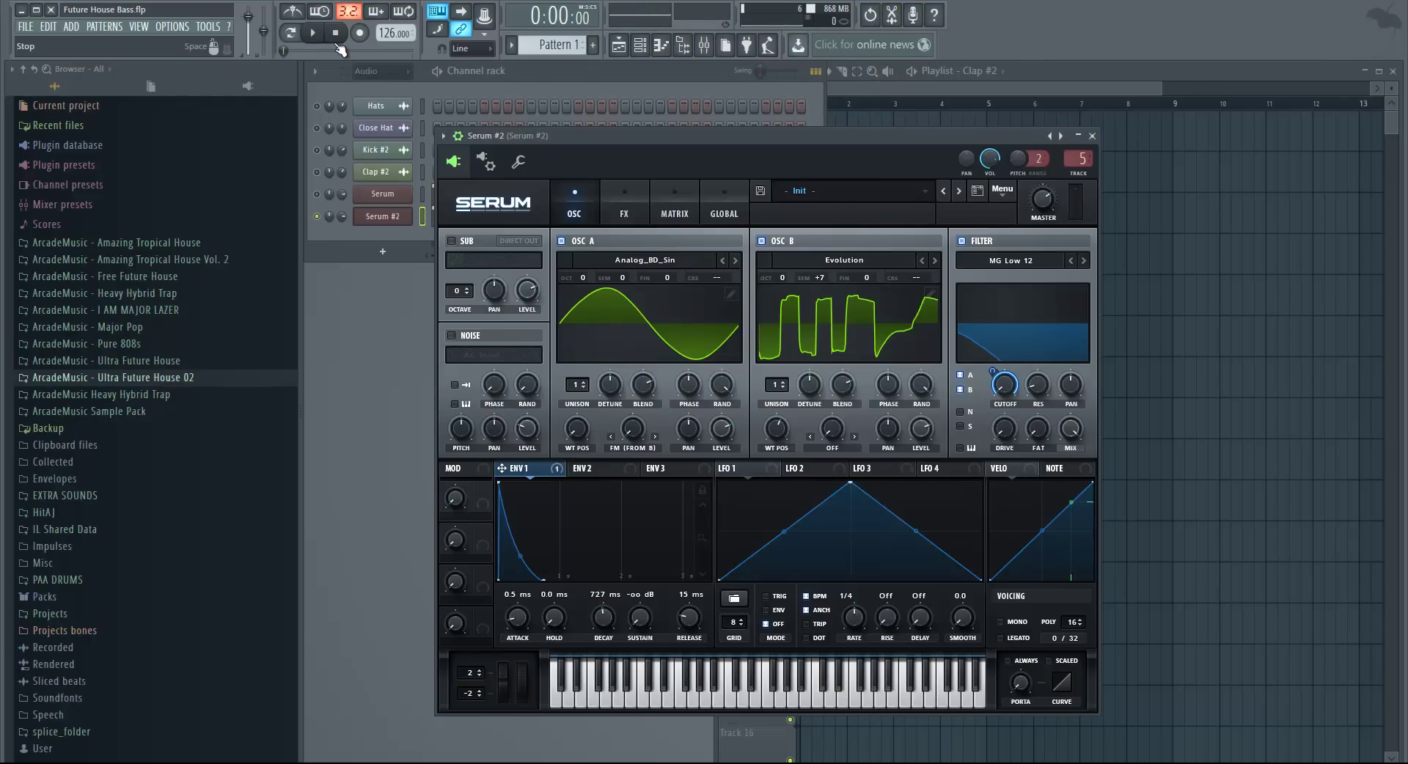
Settle OSC B's pitch at +7 semitones and raise OSC A's FM amount to about 56%.
drag(816, 277, 820, 288)
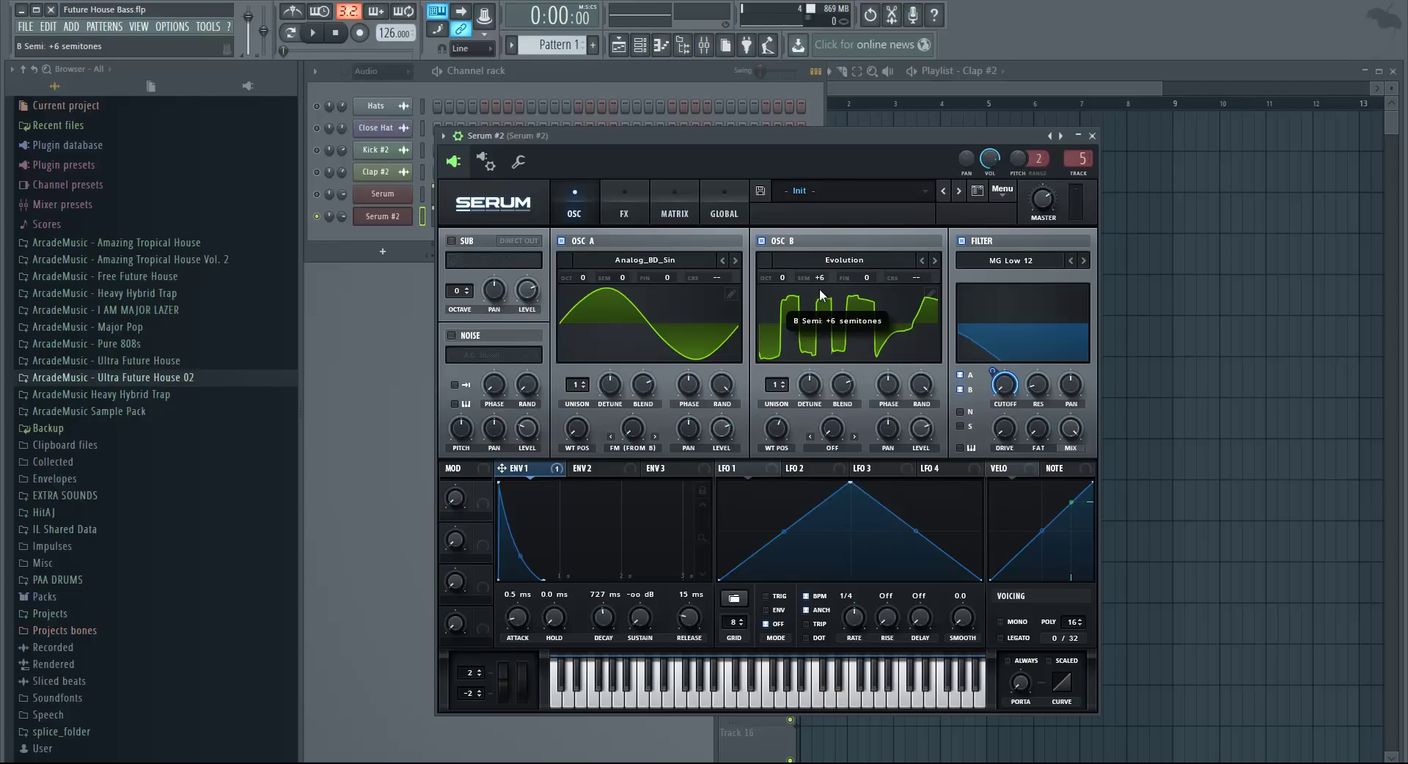
key(space)
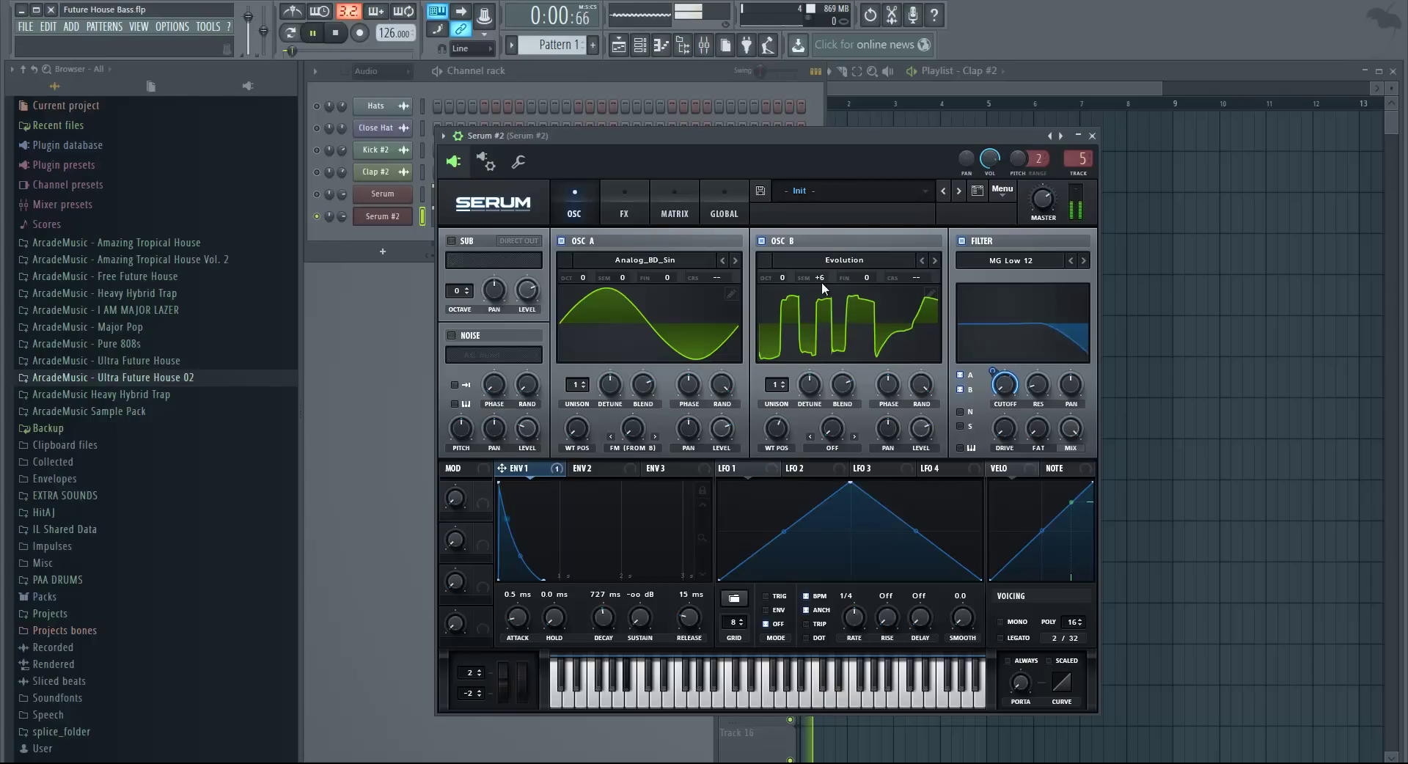
drag(821, 279, 826, 301)
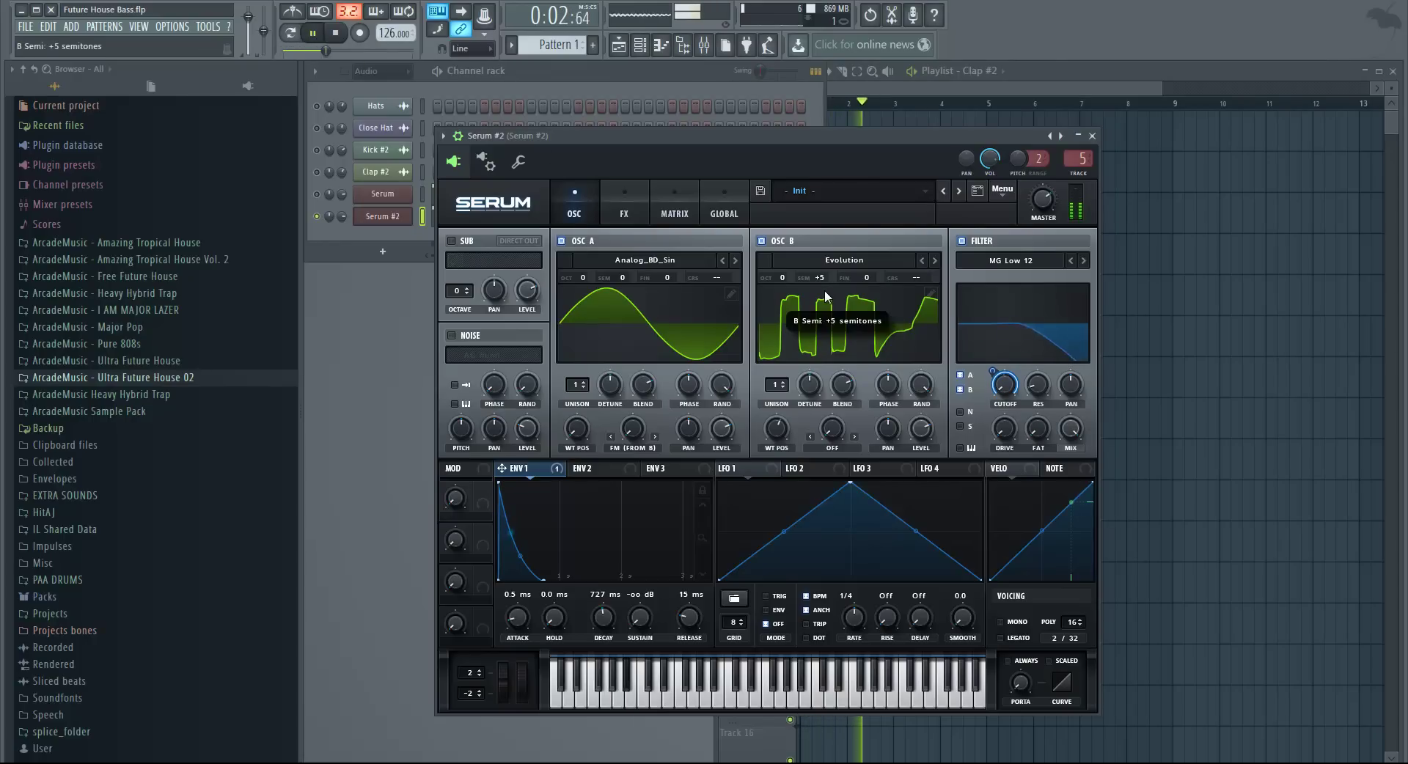
drag(825, 301, 828, 274)
key(space)
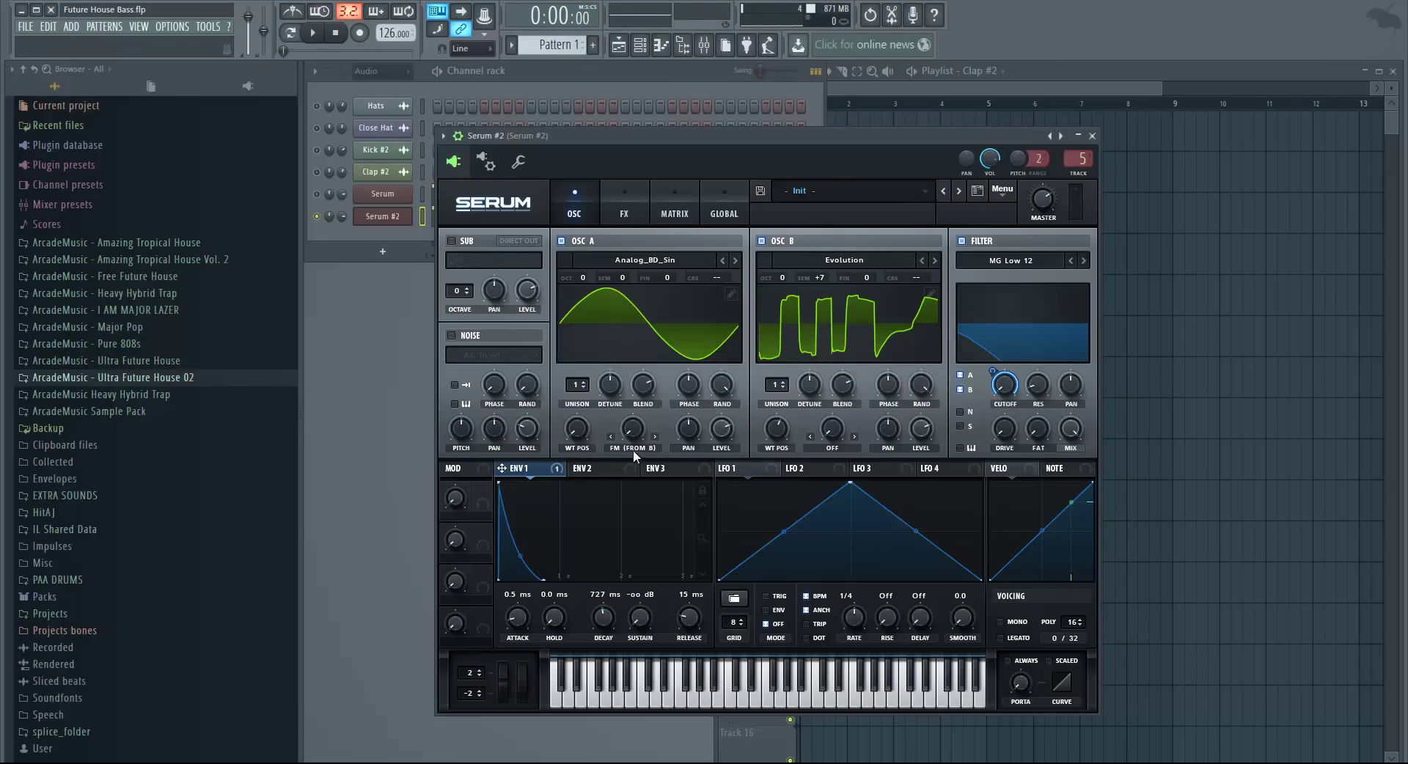
key(space)
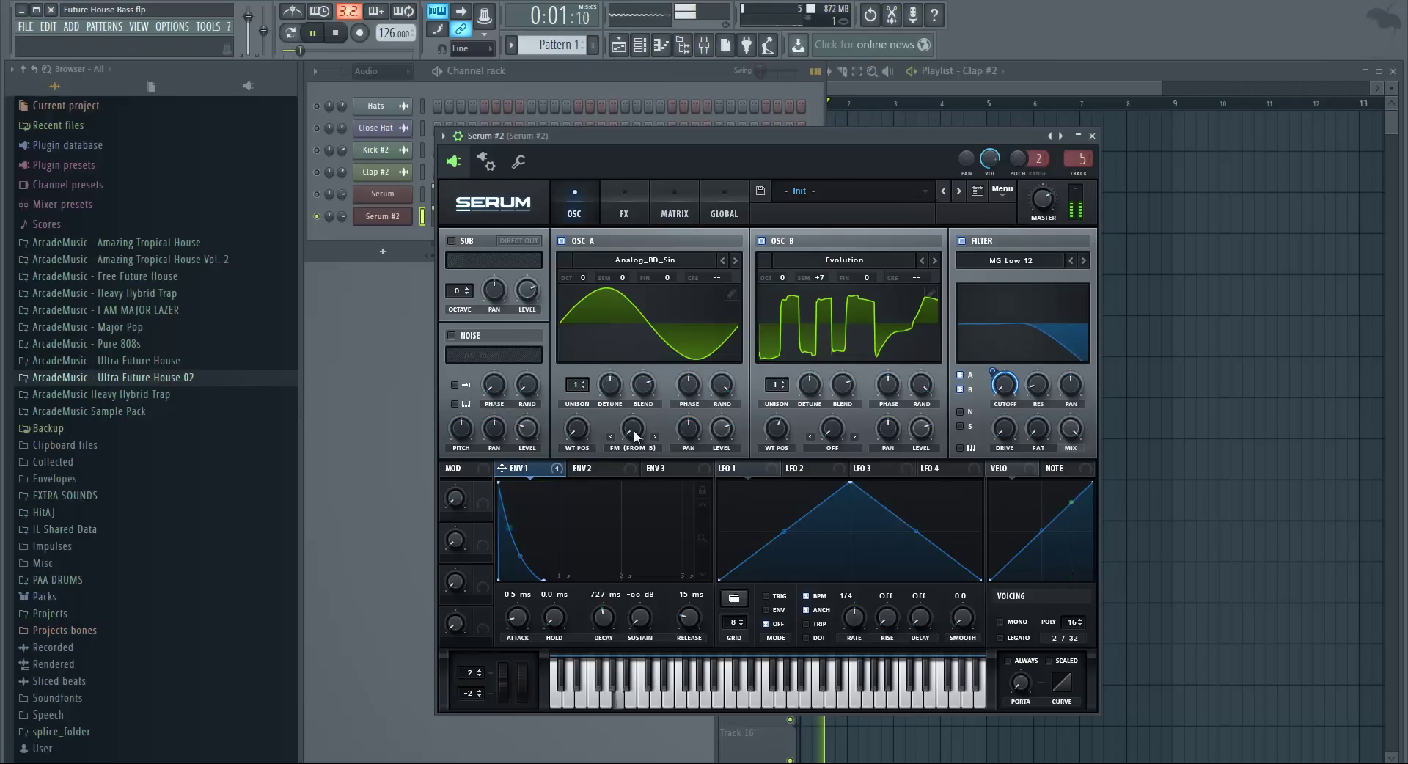
drag(634, 430, 643, 366)
key(space)
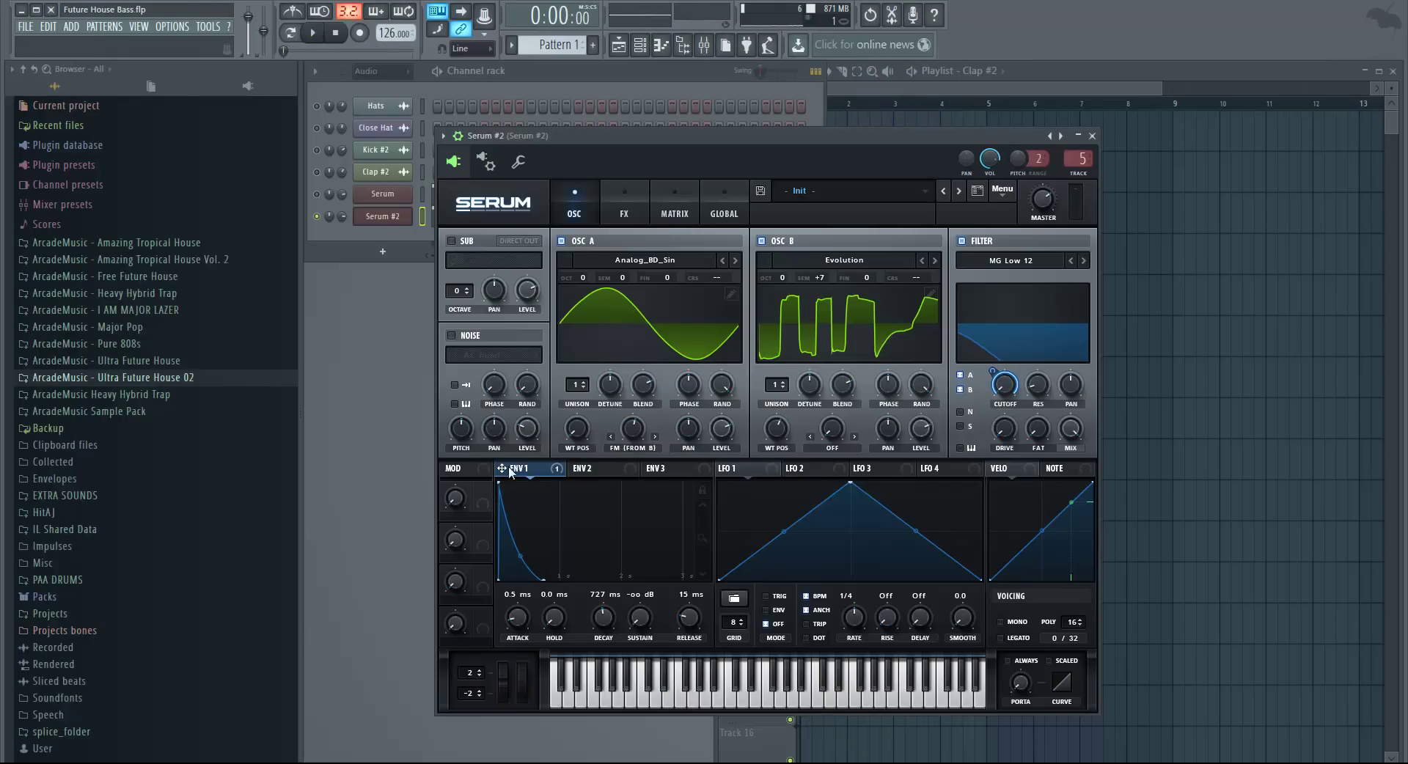
Adjust ENV 1's modulation amount on OSC A's FM (from B) knob while auditioning.
mouse_move(620, 425)
click(315, 34)
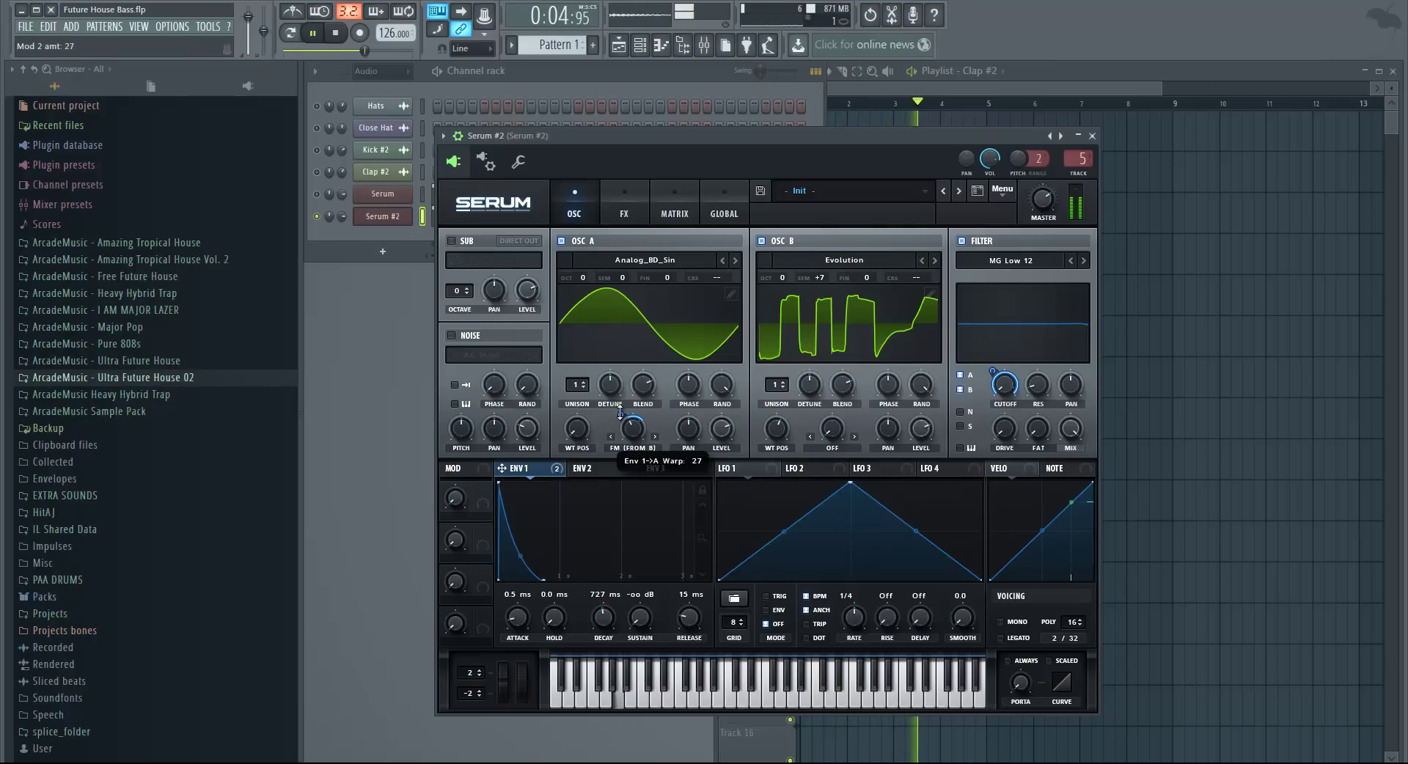
scroll(635, 425, up, 3)
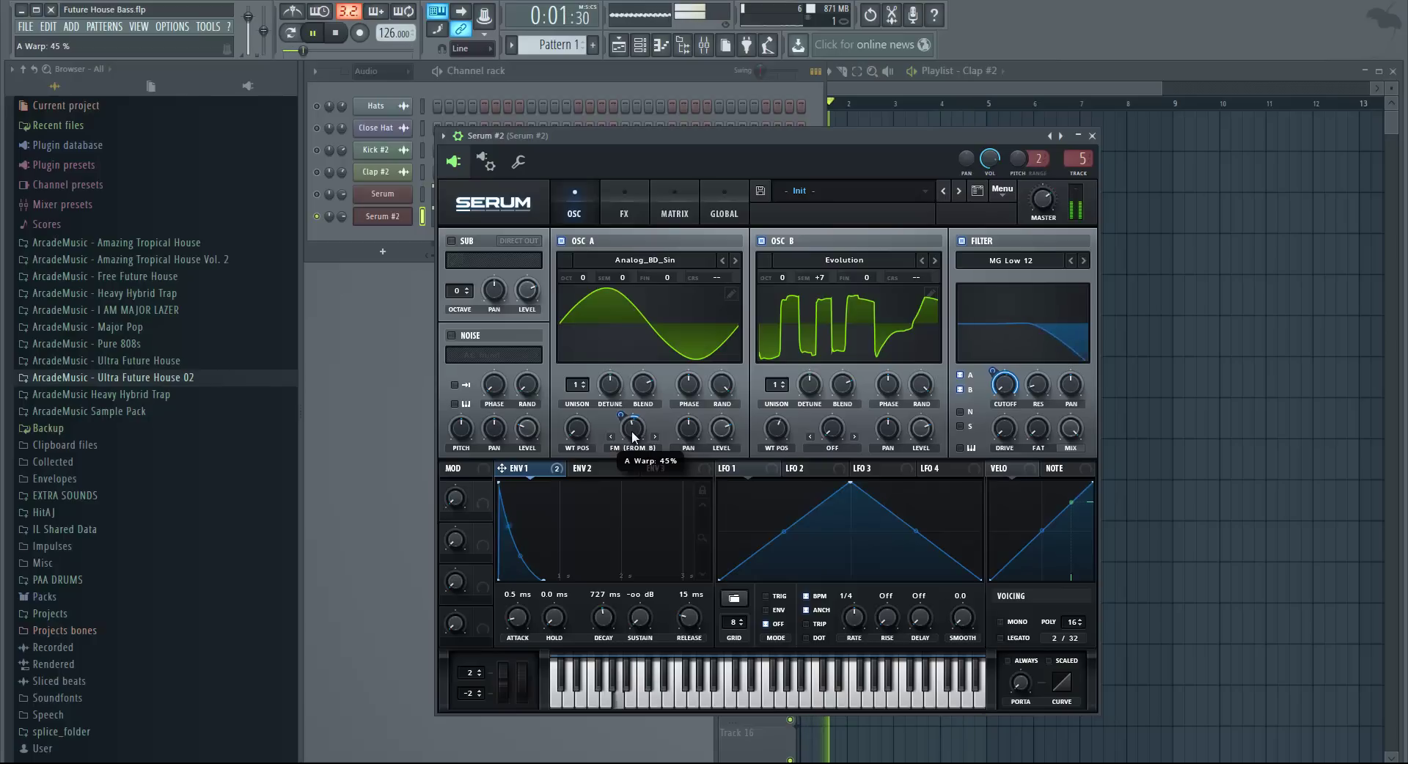
scroll(620, 416, down, 5)
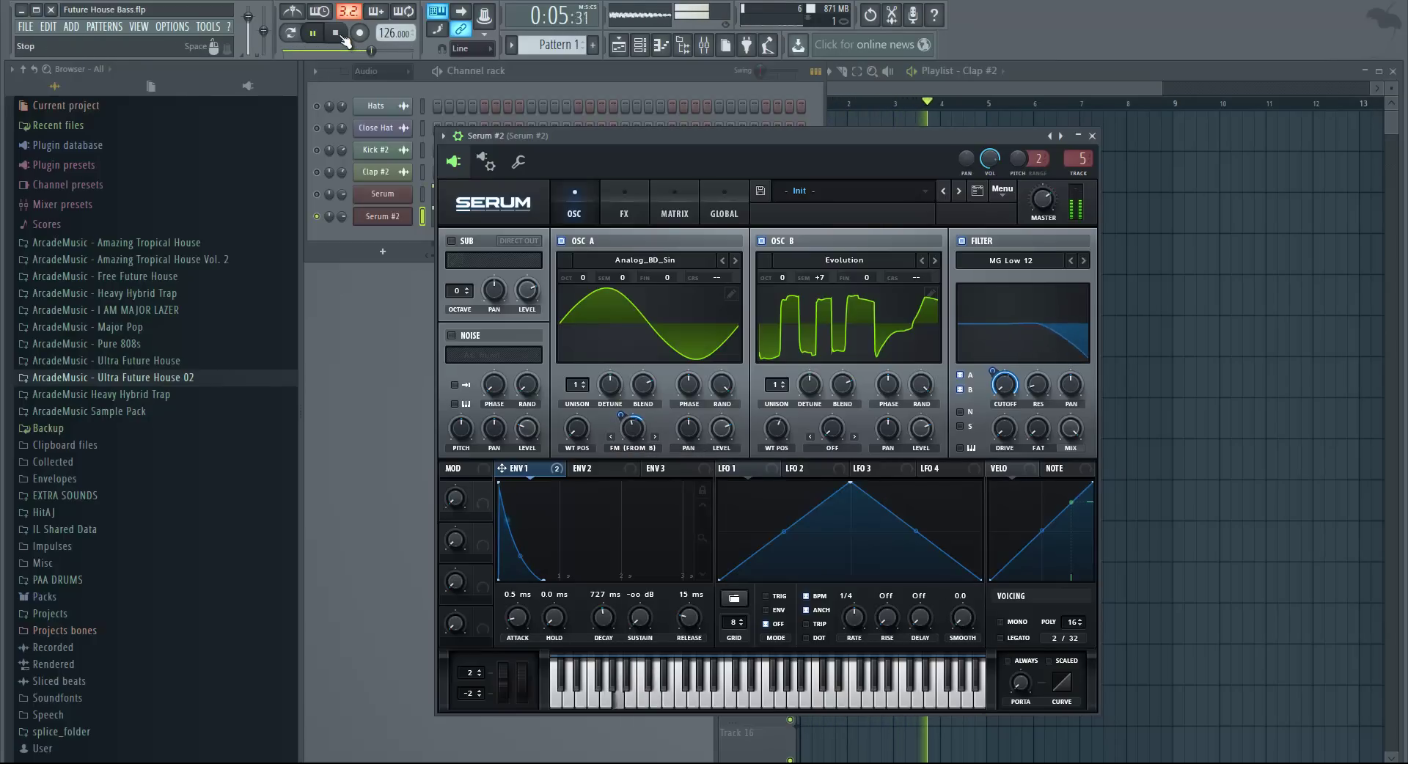
key(space)
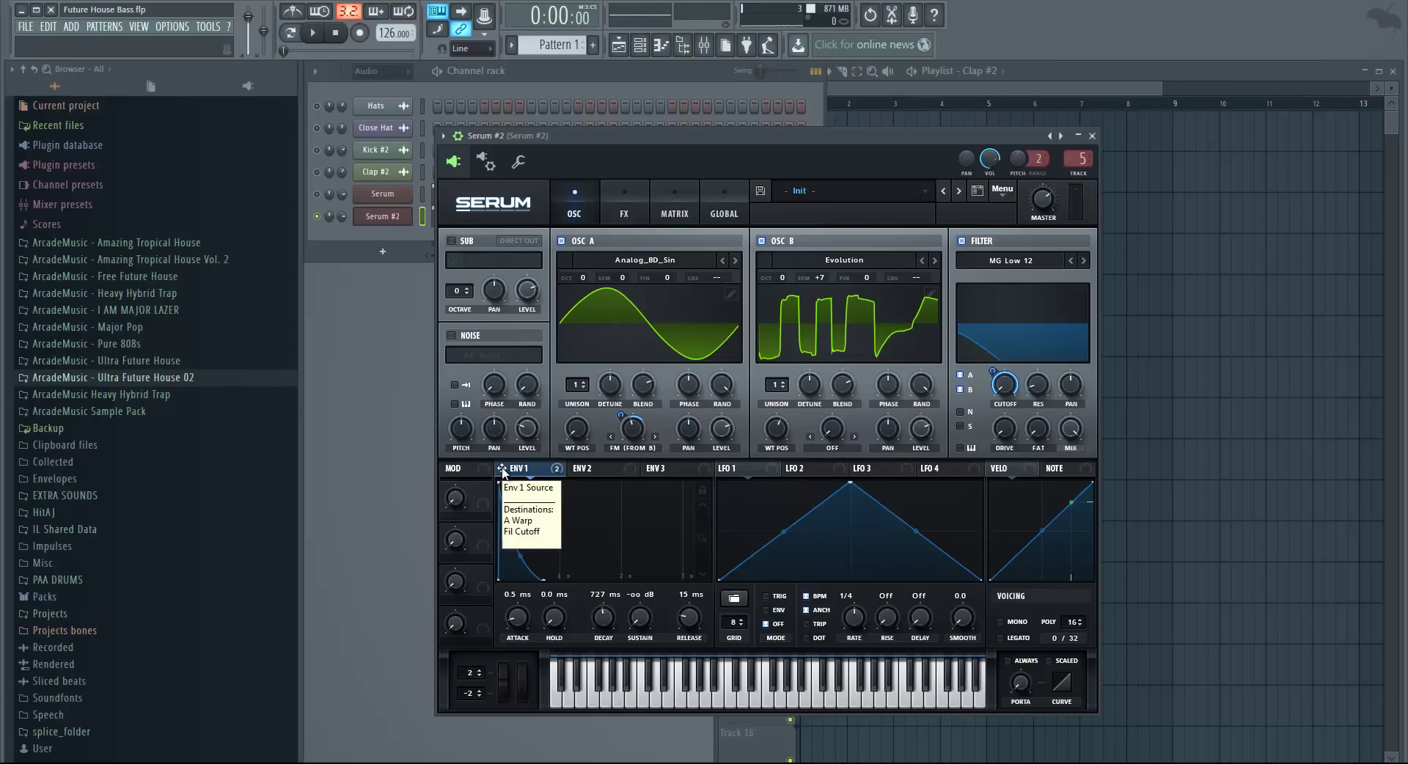
Route ENV 1 to OSC B's wavetable position and audition the change.
drag(502, 470, 698, 462)
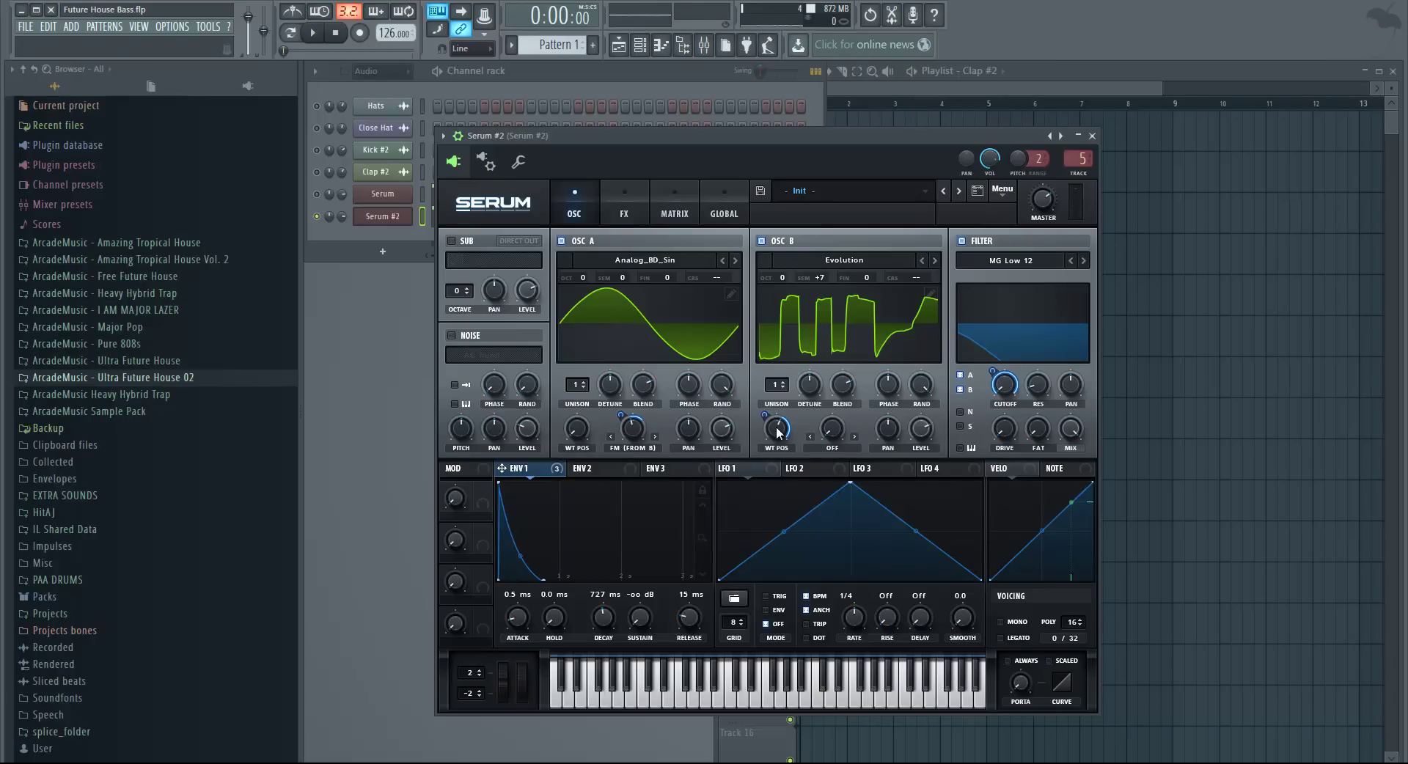
drag(769, 420, 773, 460)
click(313, 34)
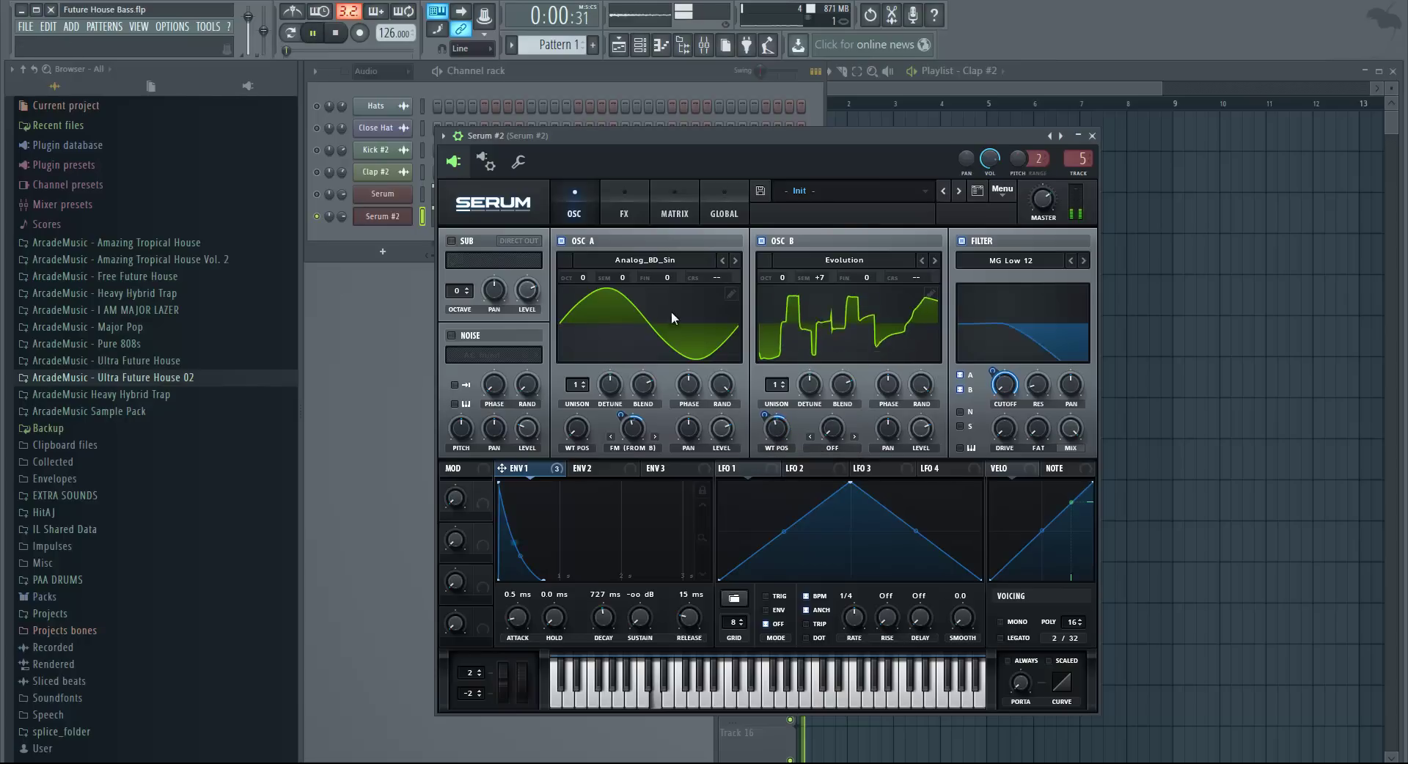
click(339, 36)
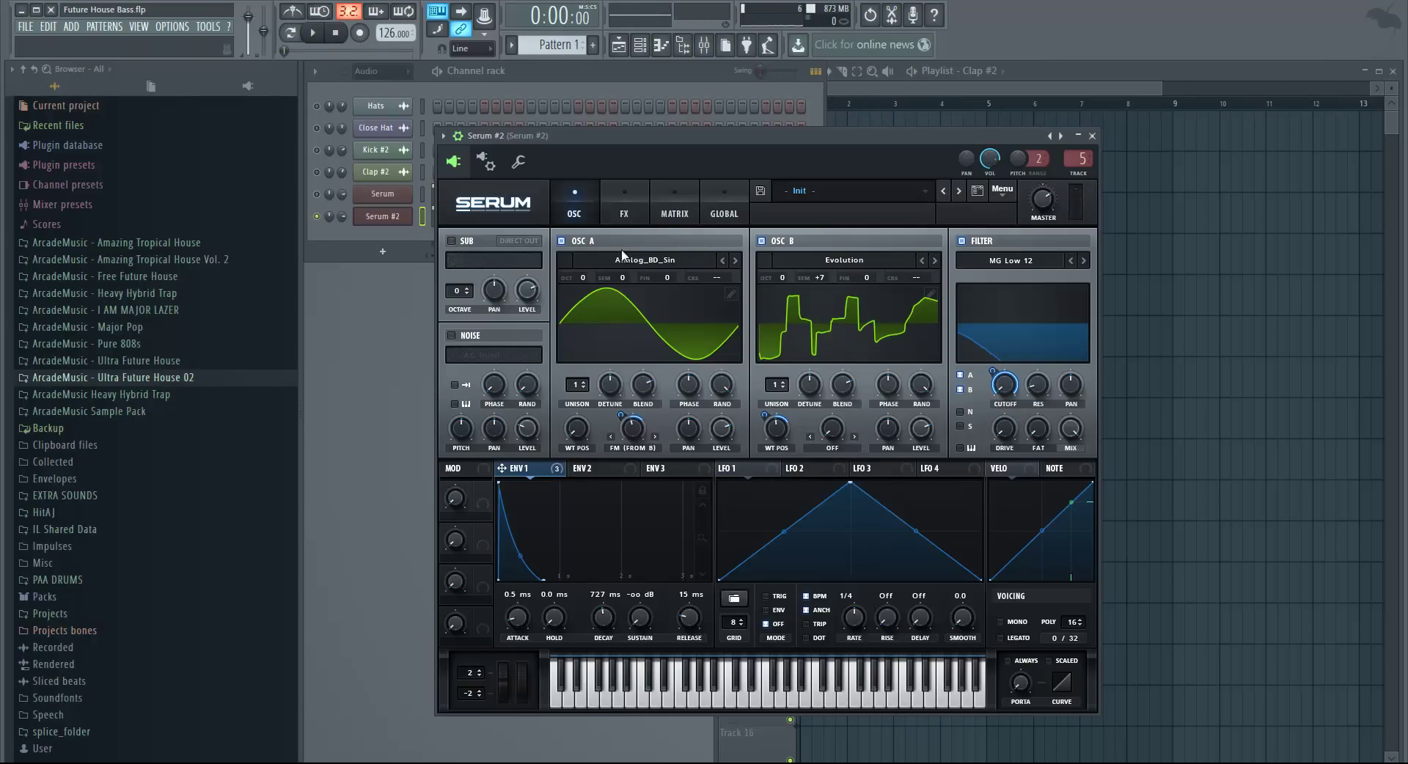
Enable Hyper/Dimension in Serum #2's FX and raise the dimension mix to about 25%.
click(624, 205)
click(456, 243)
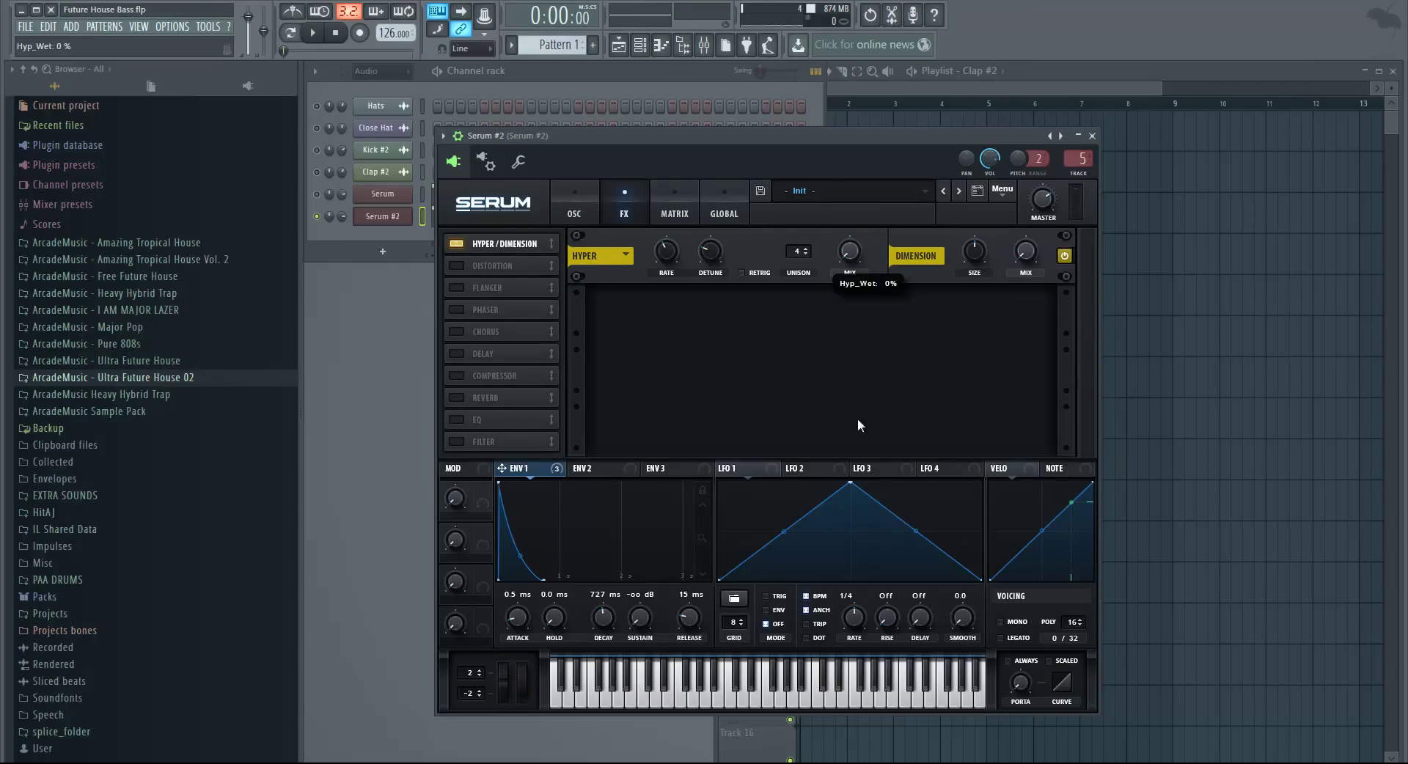
mouse_move(1025, 240)
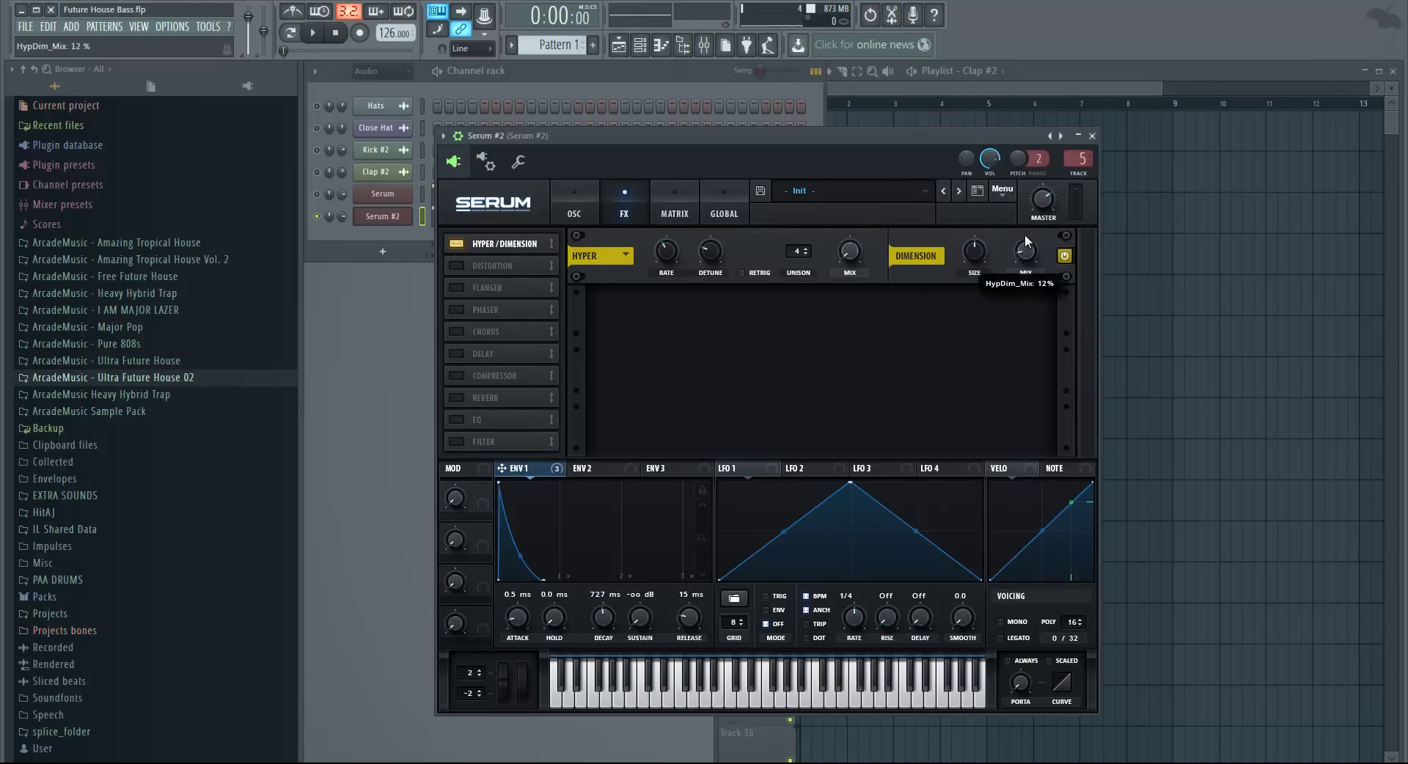
scroll(1025, 229, up, 1)
key(space)
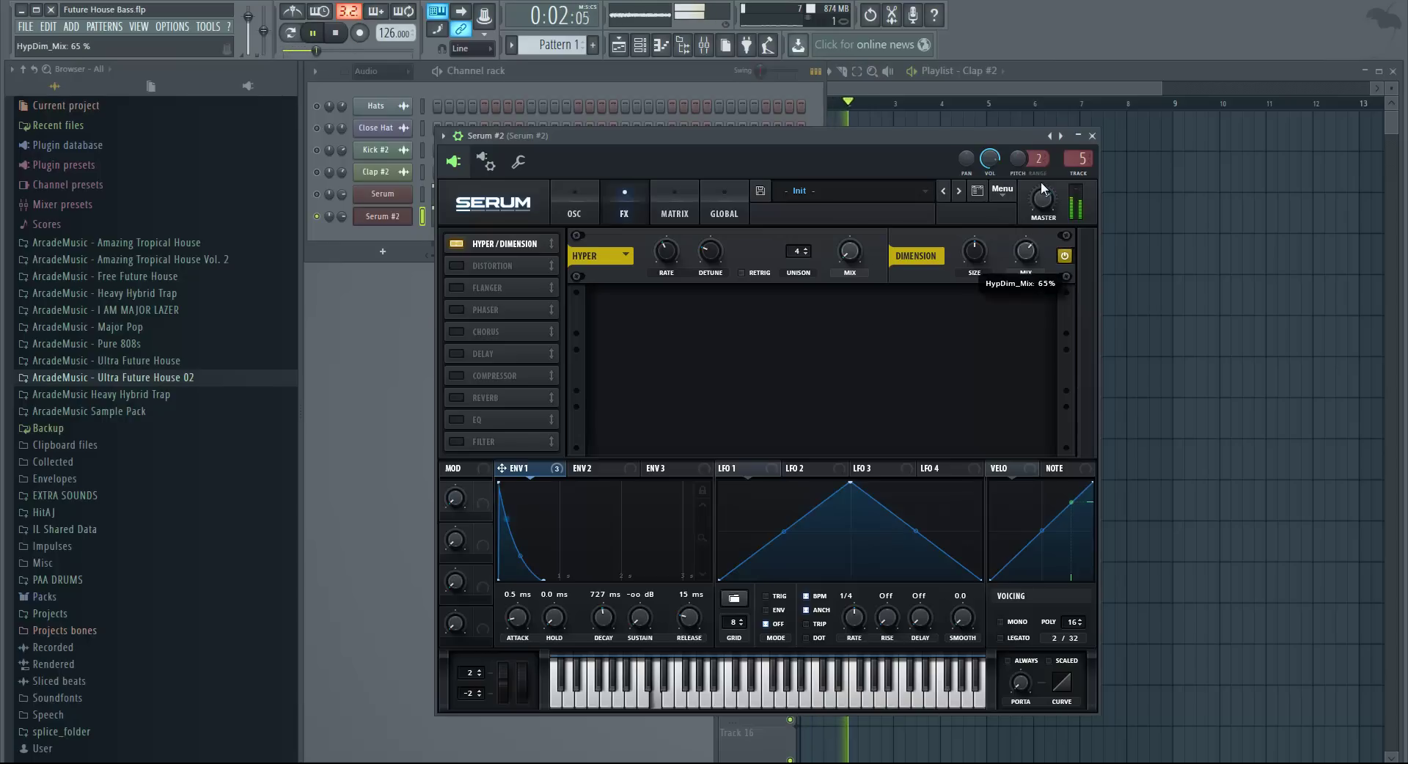
scroll(1038, 256, up, 1)
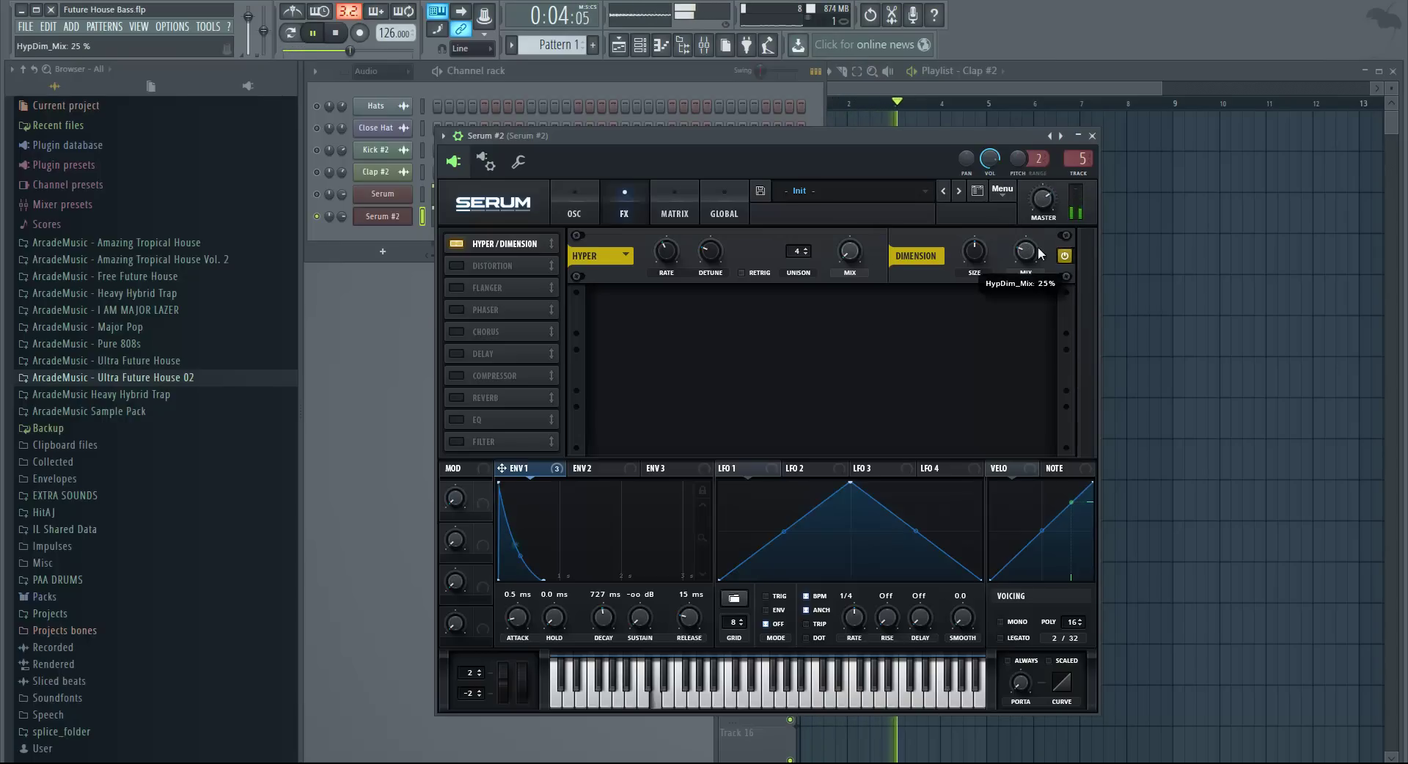
key(space)
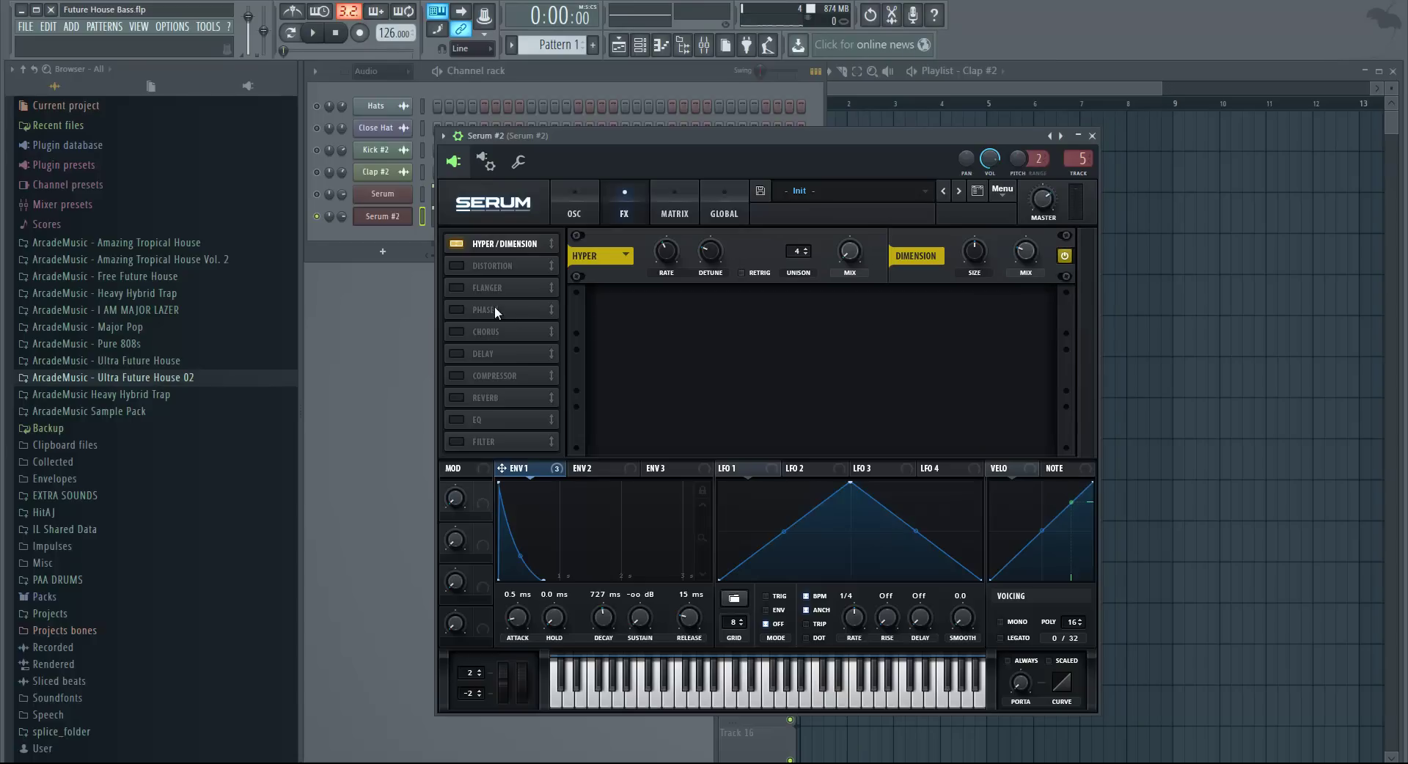
Enable Reverb in Serum #2's FX chain and, while playing, lower its size to about 28%.
click(457, 397)
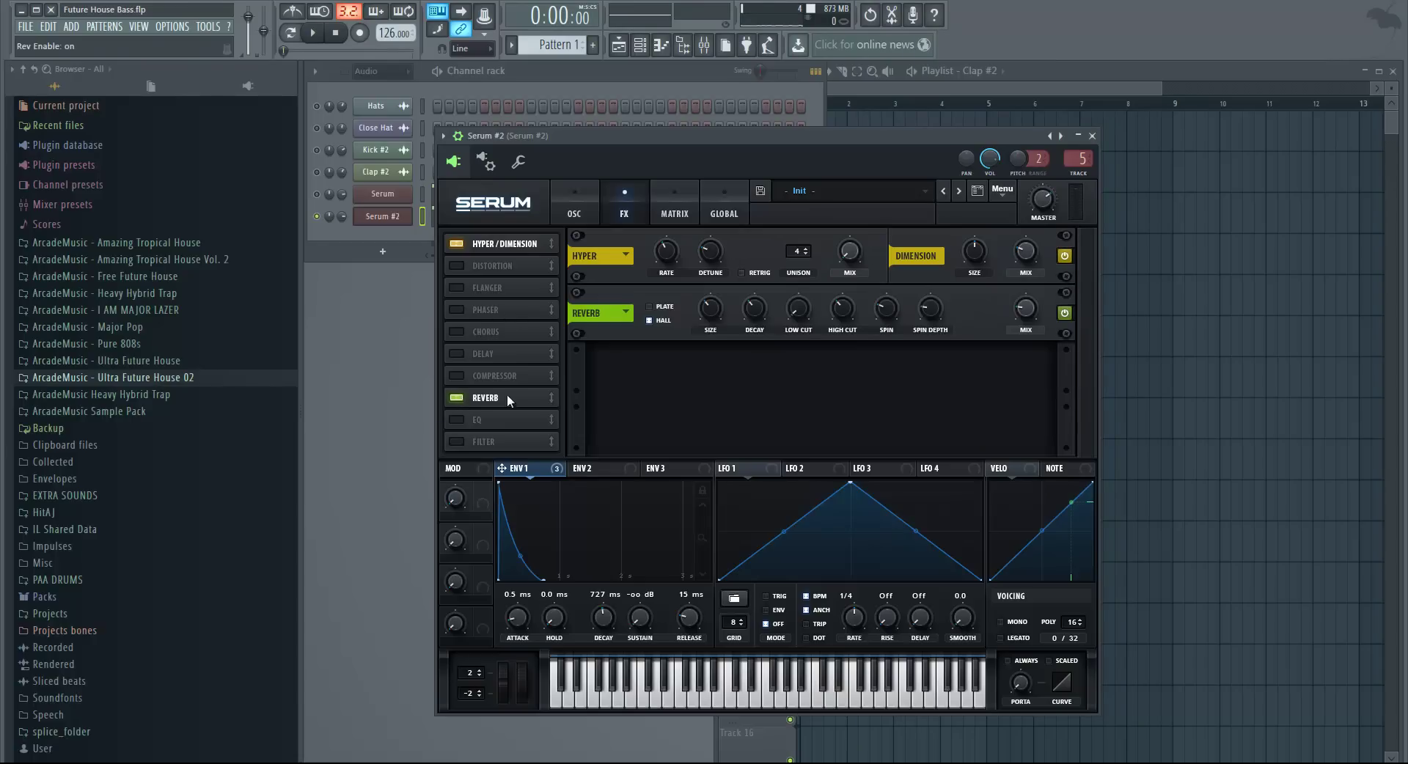
click(709, 313)
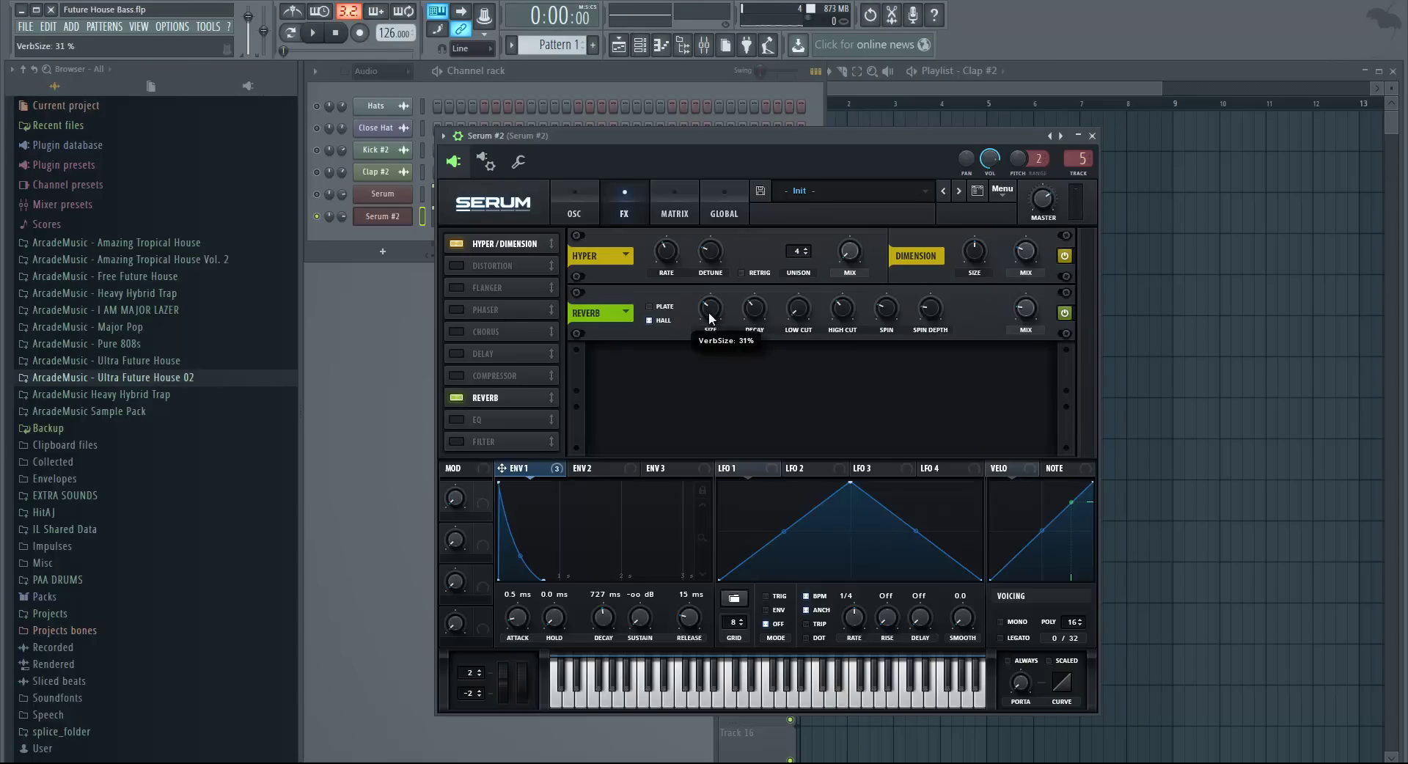
key(space)
scroll(709, 313, down, 5)
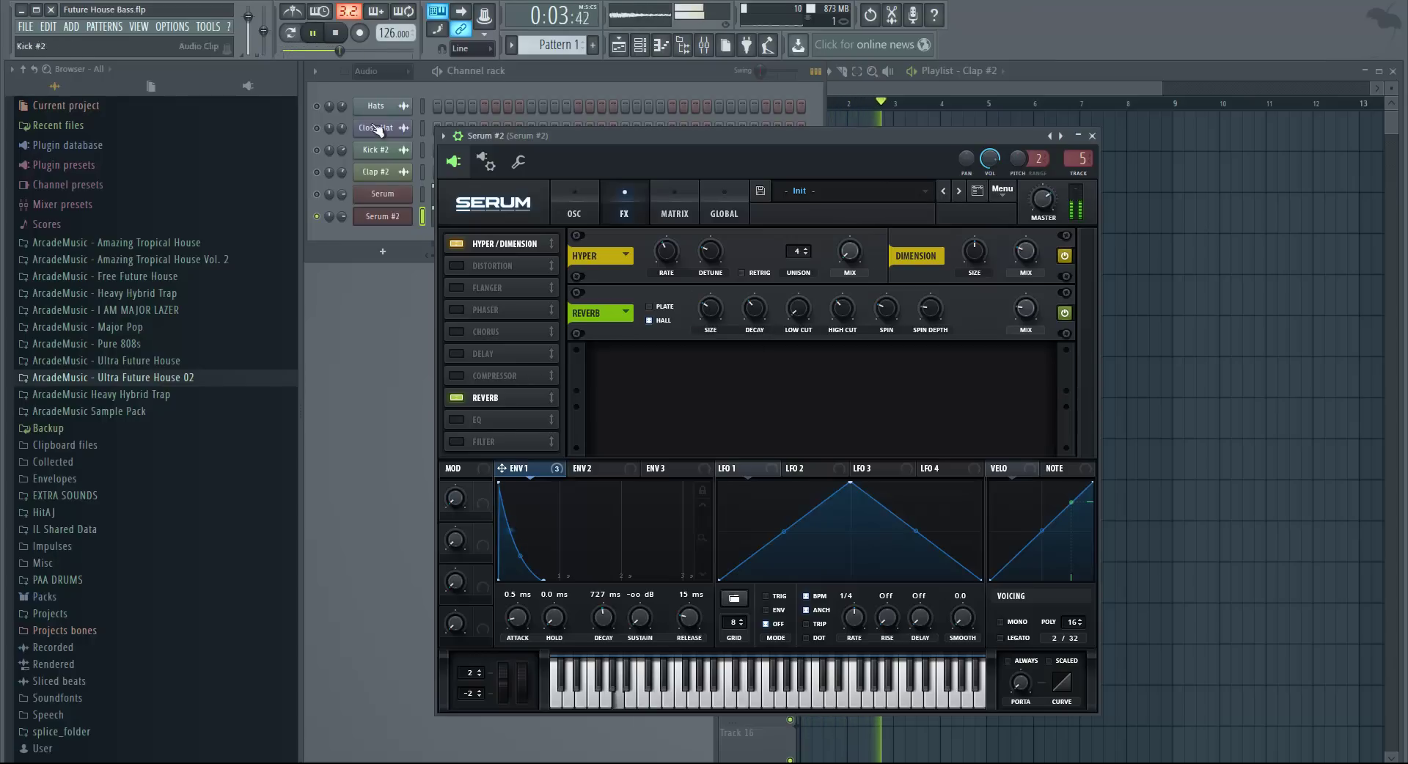
Add a multiband Compressor with its threshold lowered to about -12 dB.
click(460, 375)
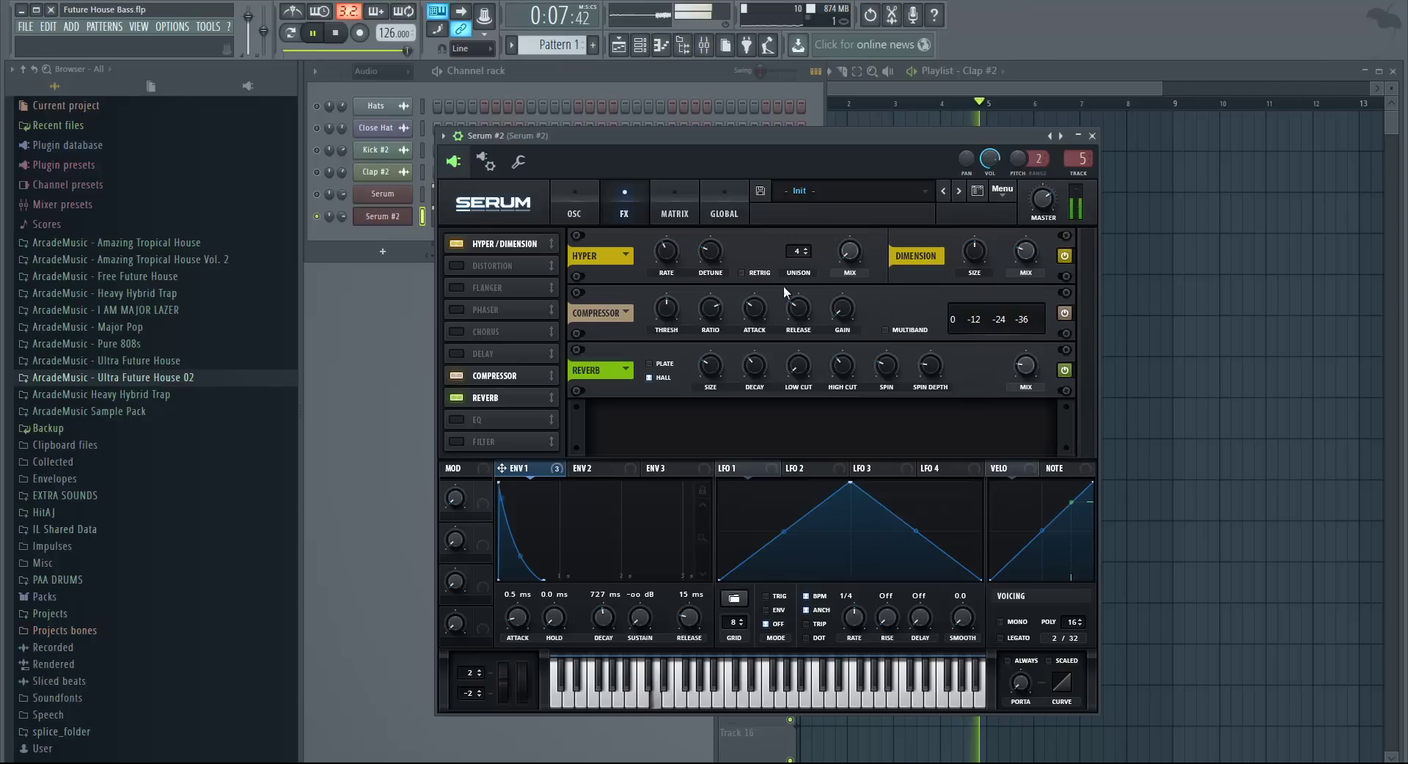
click(899, 332)
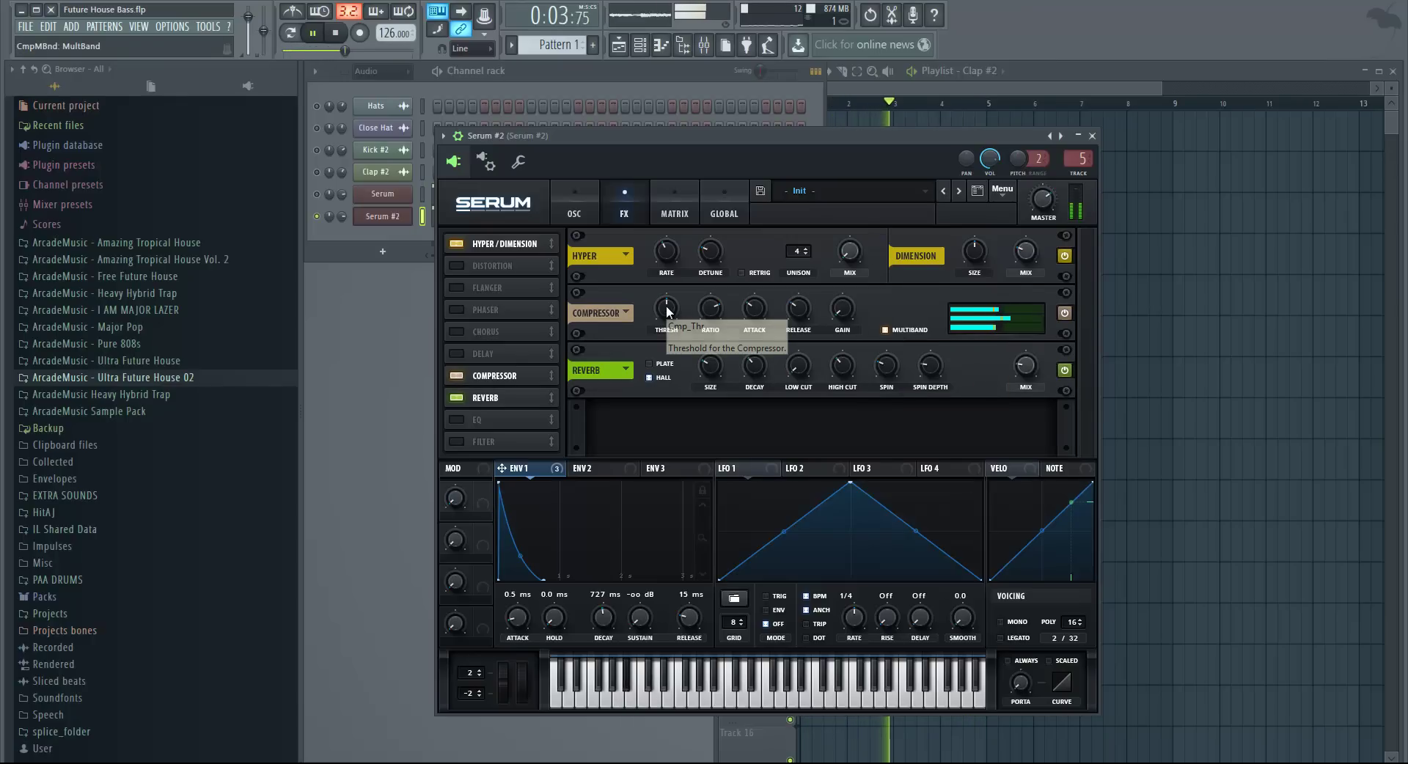
mouse_move(668, 314)
mouse_down()
mouse_move(668, 330)
mouse_move(664, 310)
mouse_up()
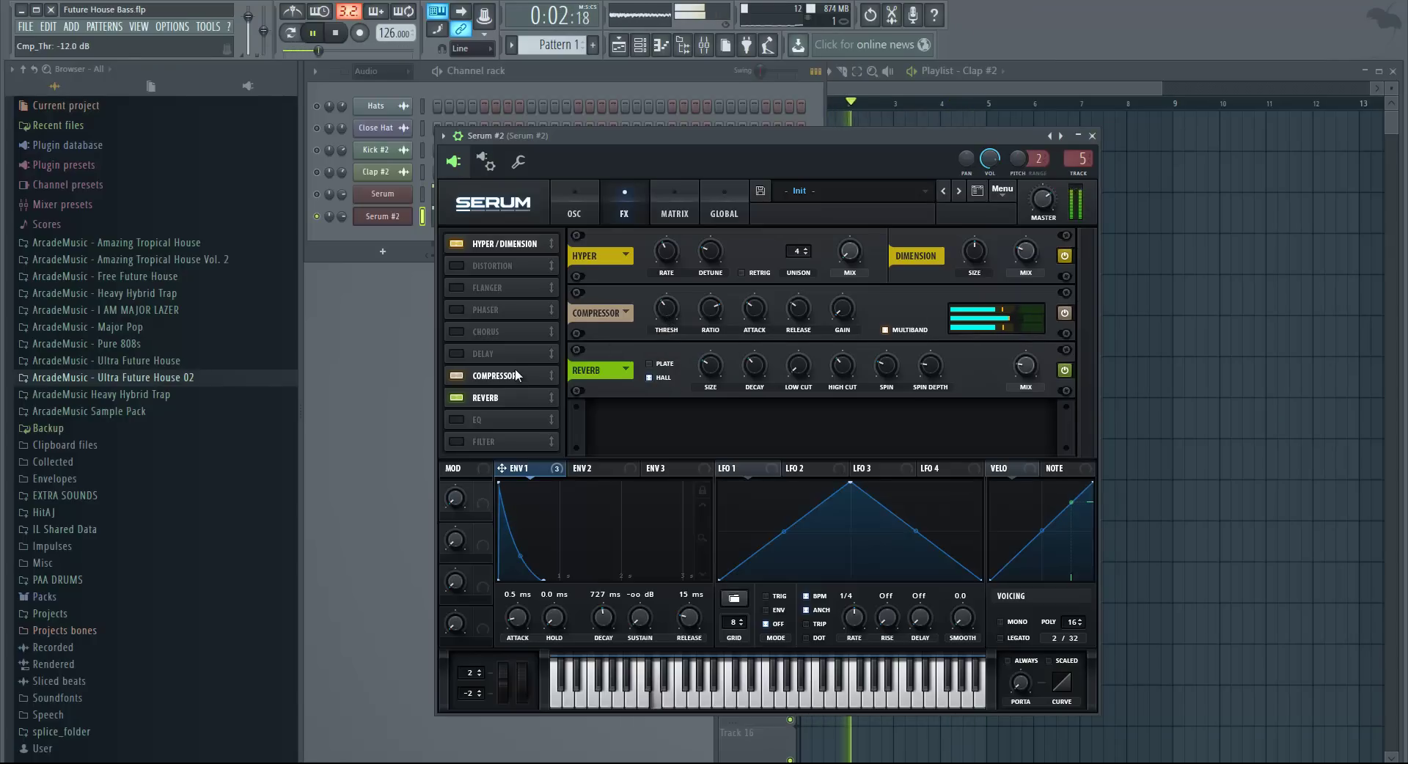
Add Tube Distortion with drive at about 62%, then stop playback.
click(459, 265)
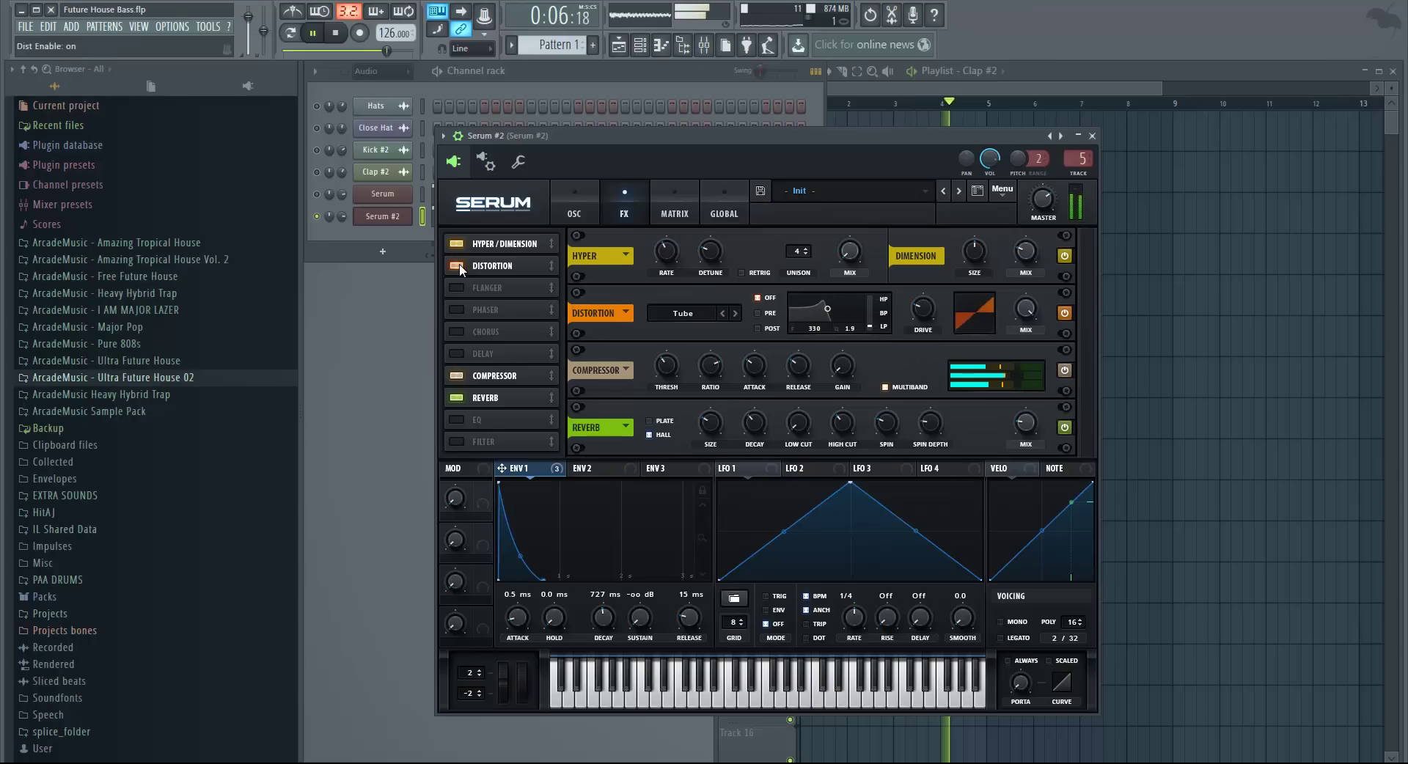
mouse_move(930, 279)
drag(930, 279, 944, 237)
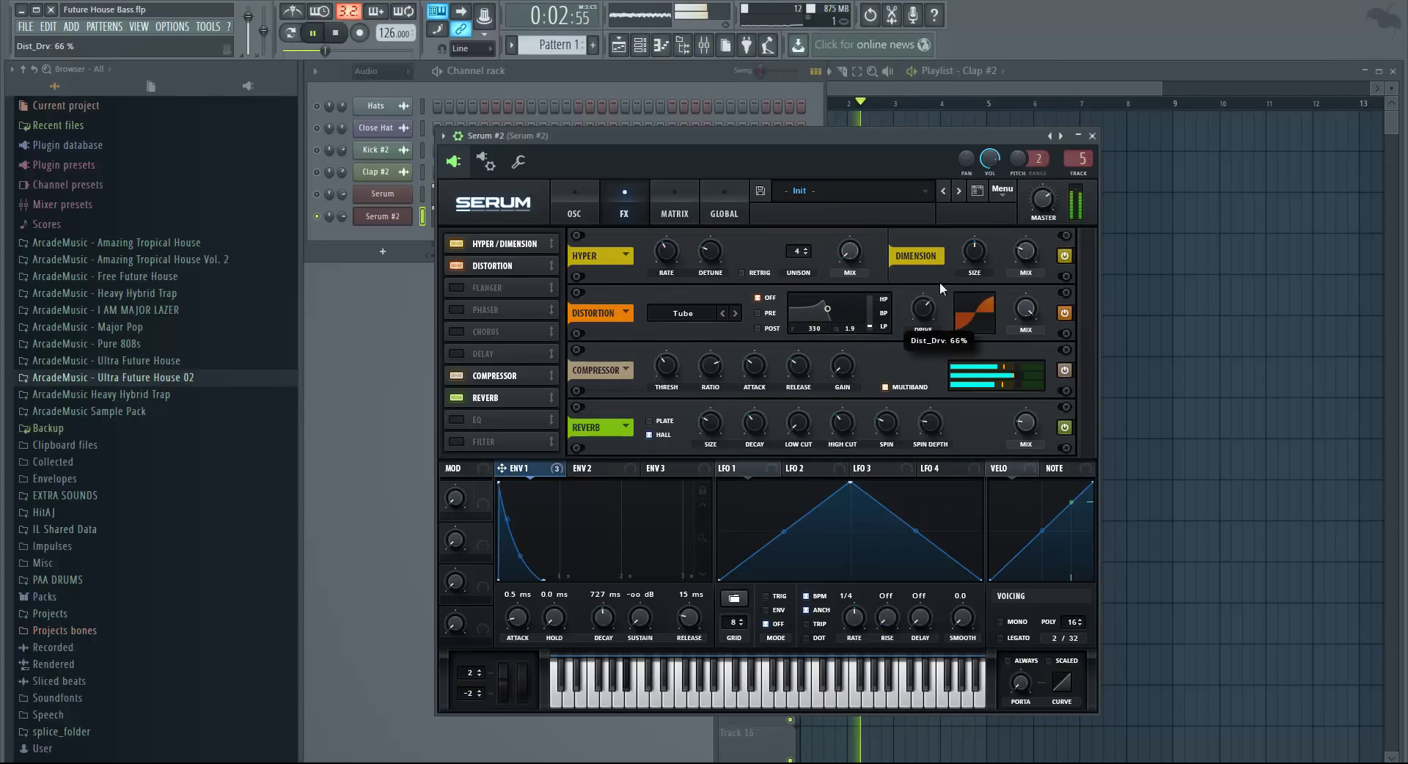
drag(921, 310, 924, 323)
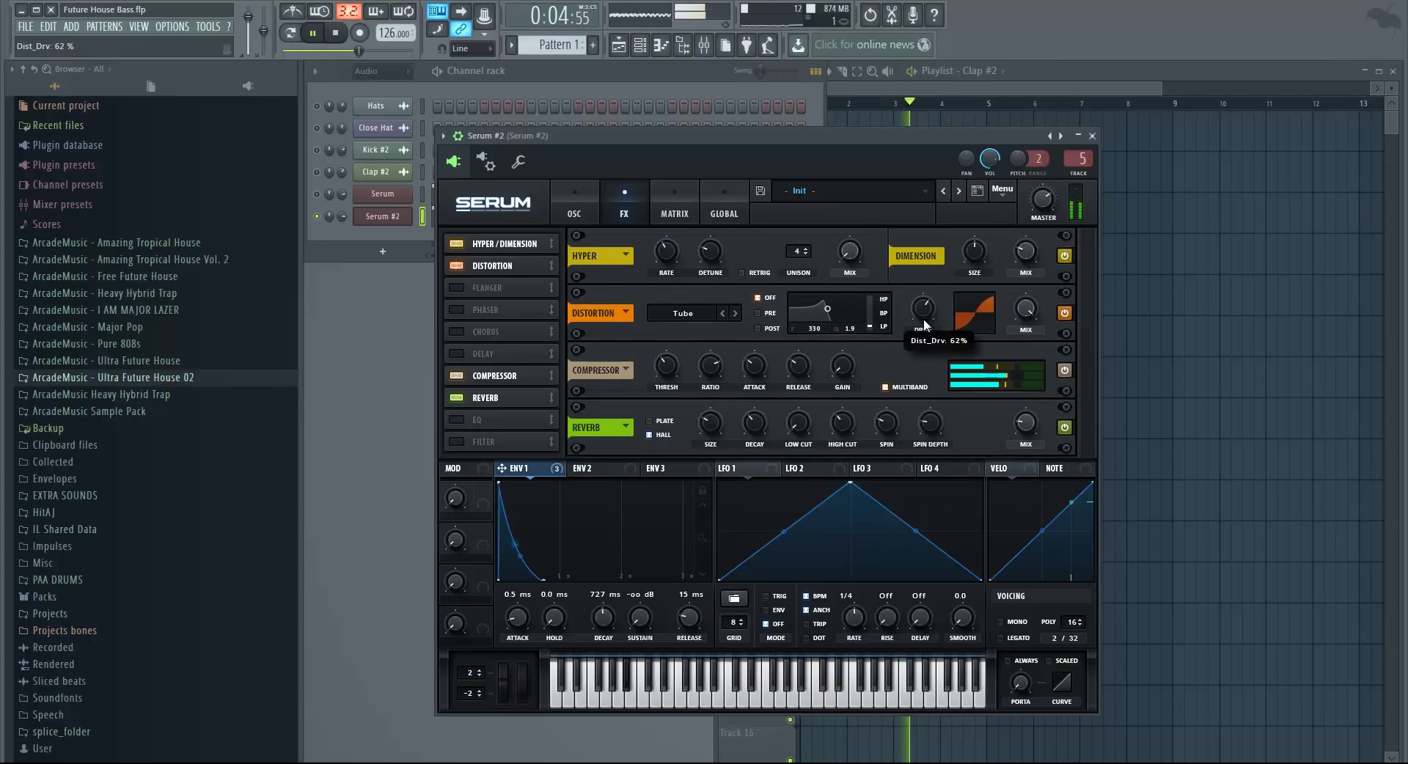
key(space)
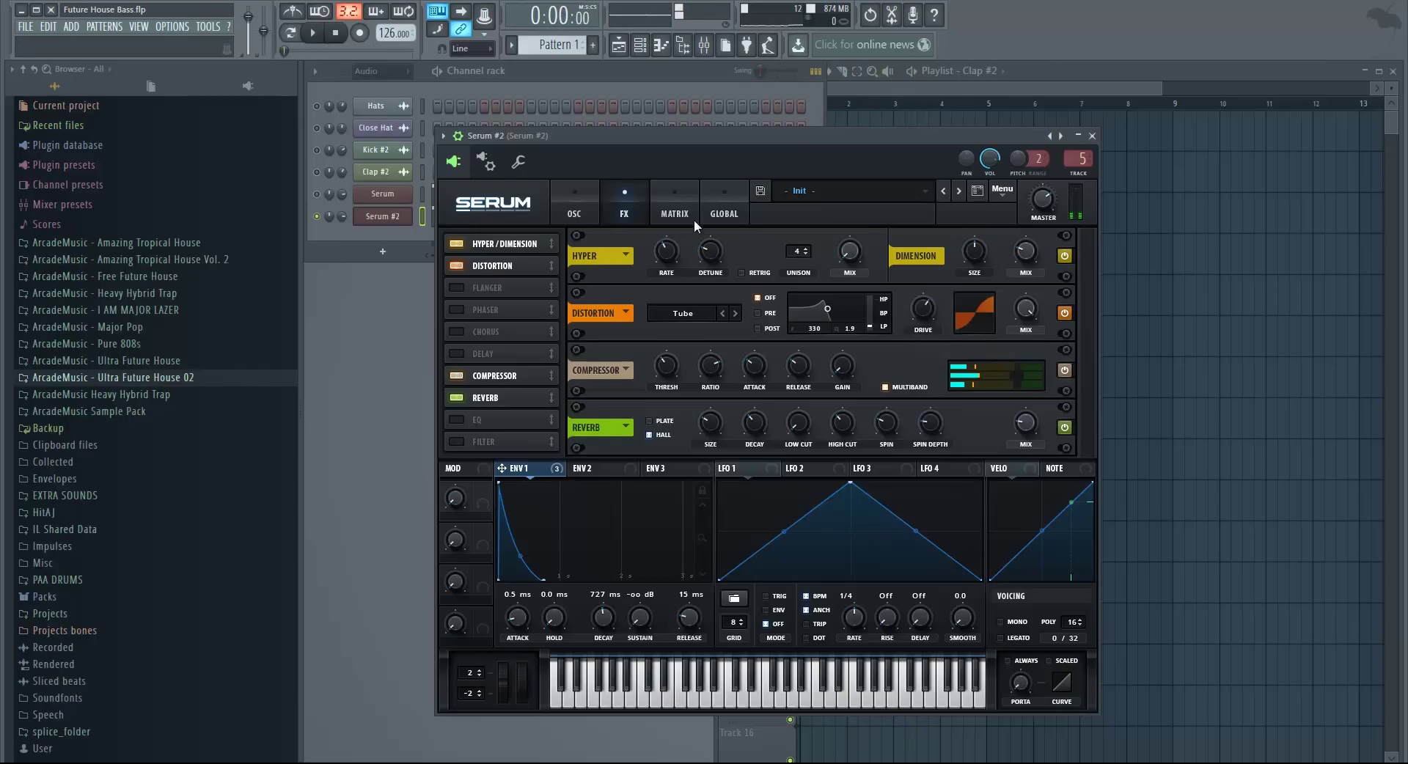
On the OSC page, turn on legato voicing with a portamento of about 117 ms and audition the glide.
click(578, 200)
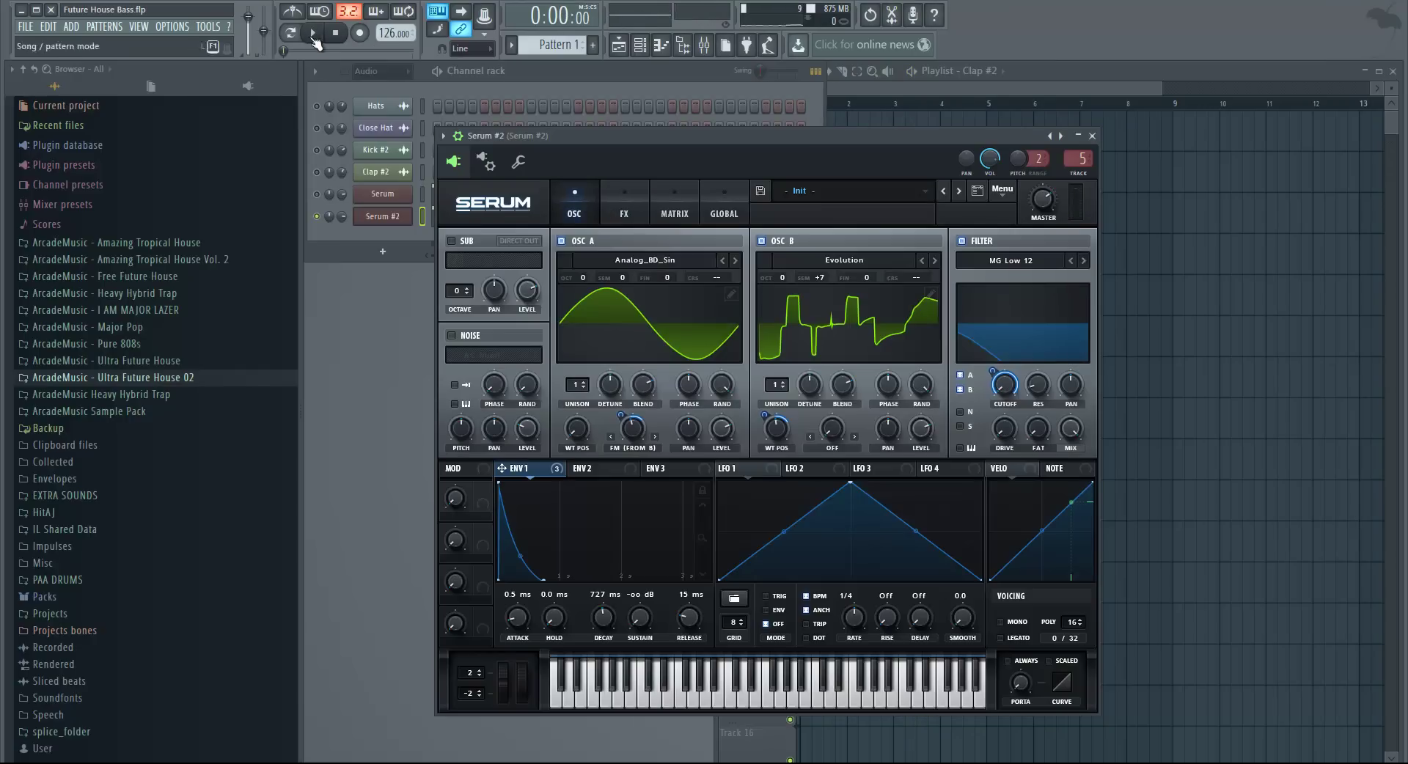
click(317, 34)
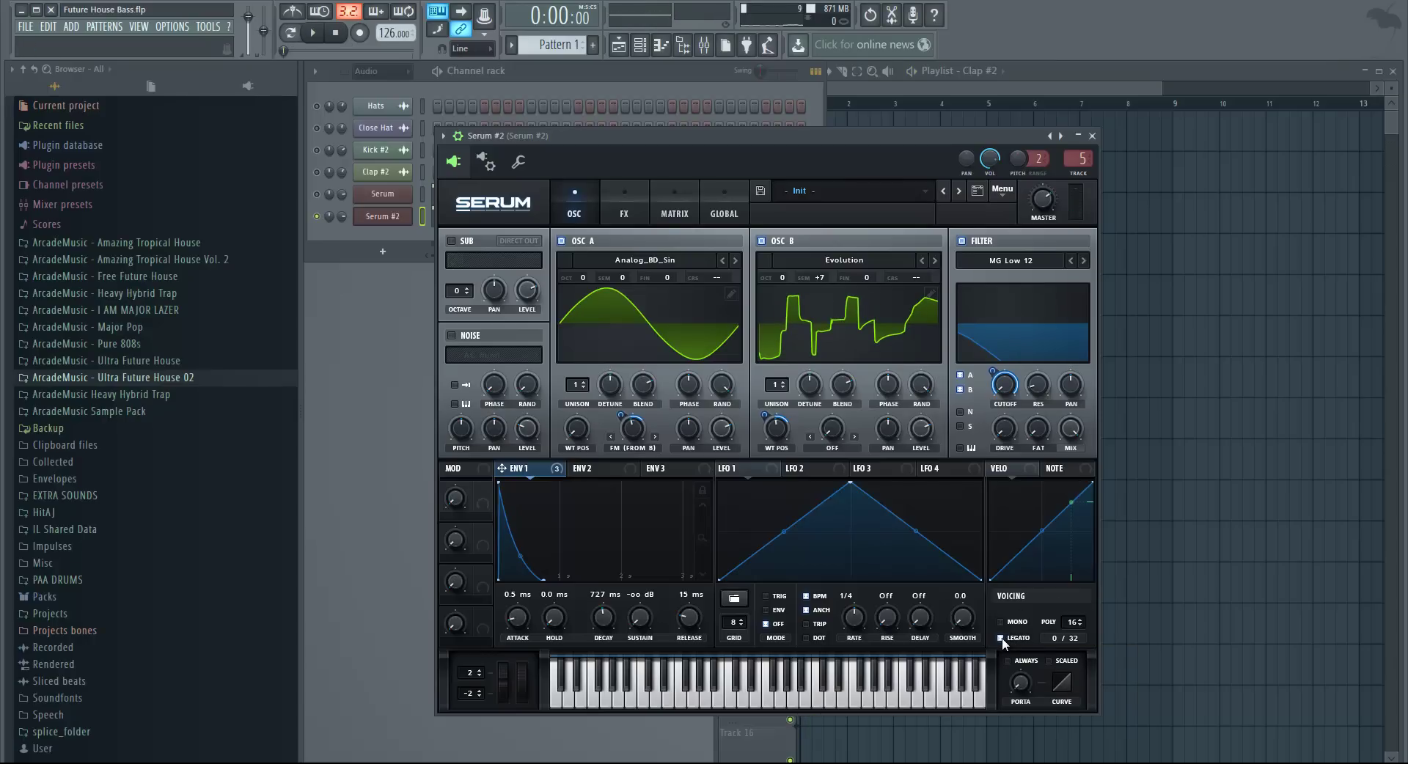
mouse_move(1026, 666)
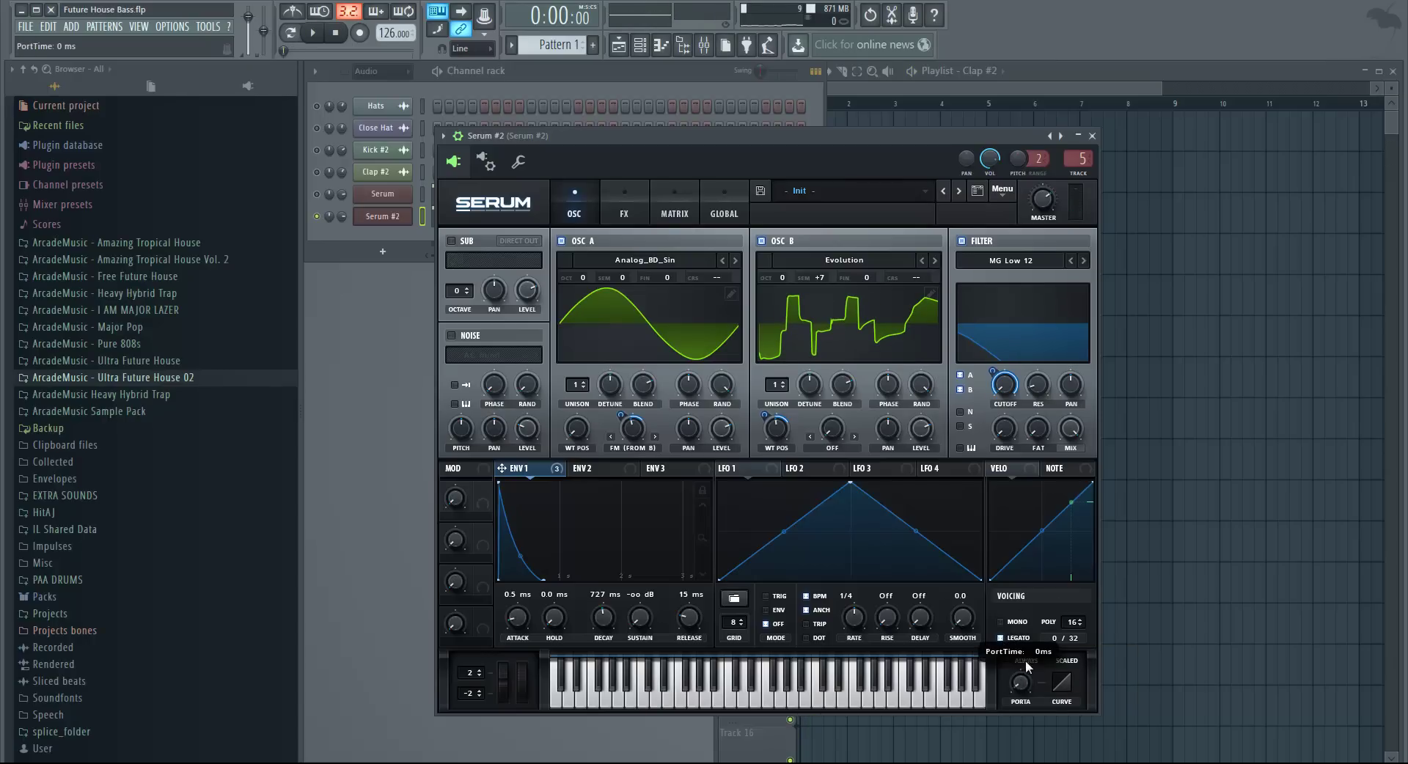
click(1033, 634)
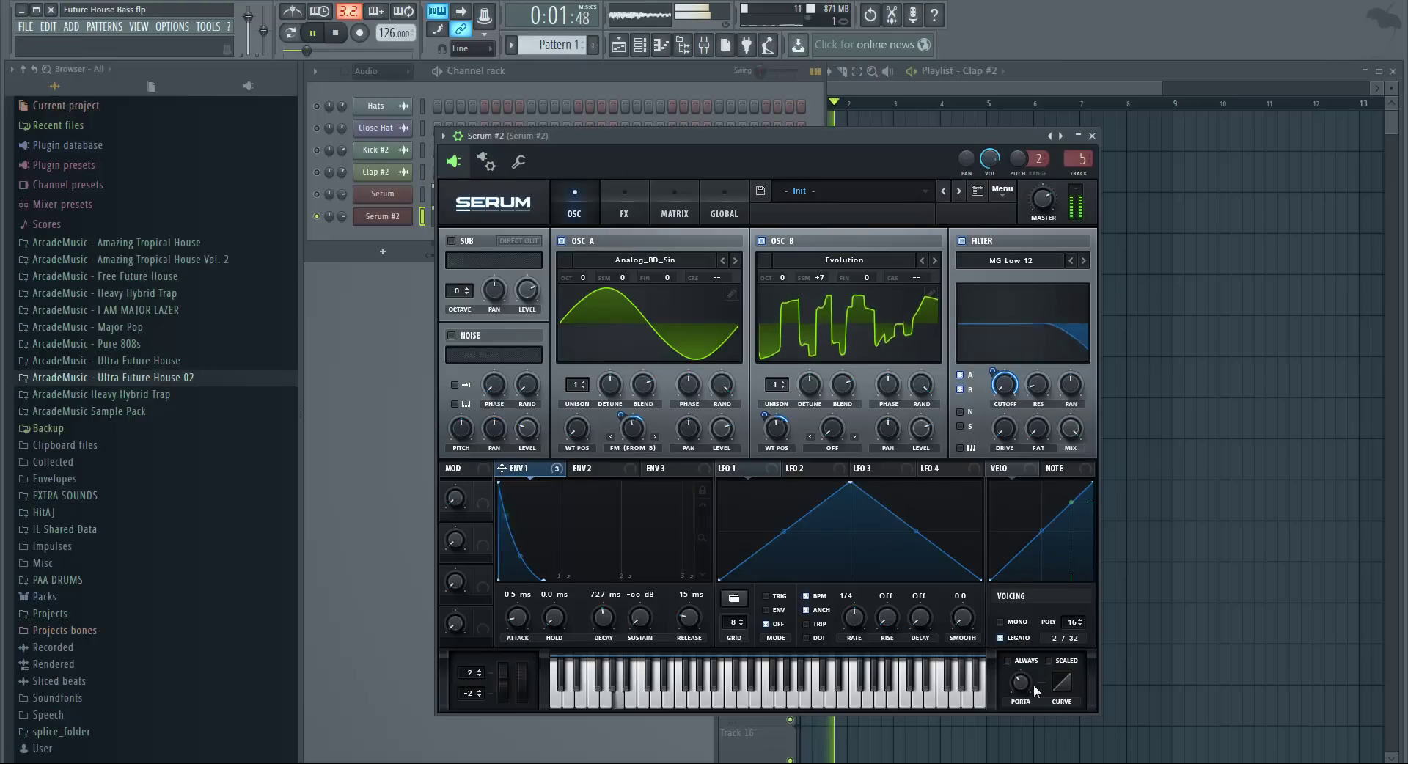
mouse_move(1025, 684)
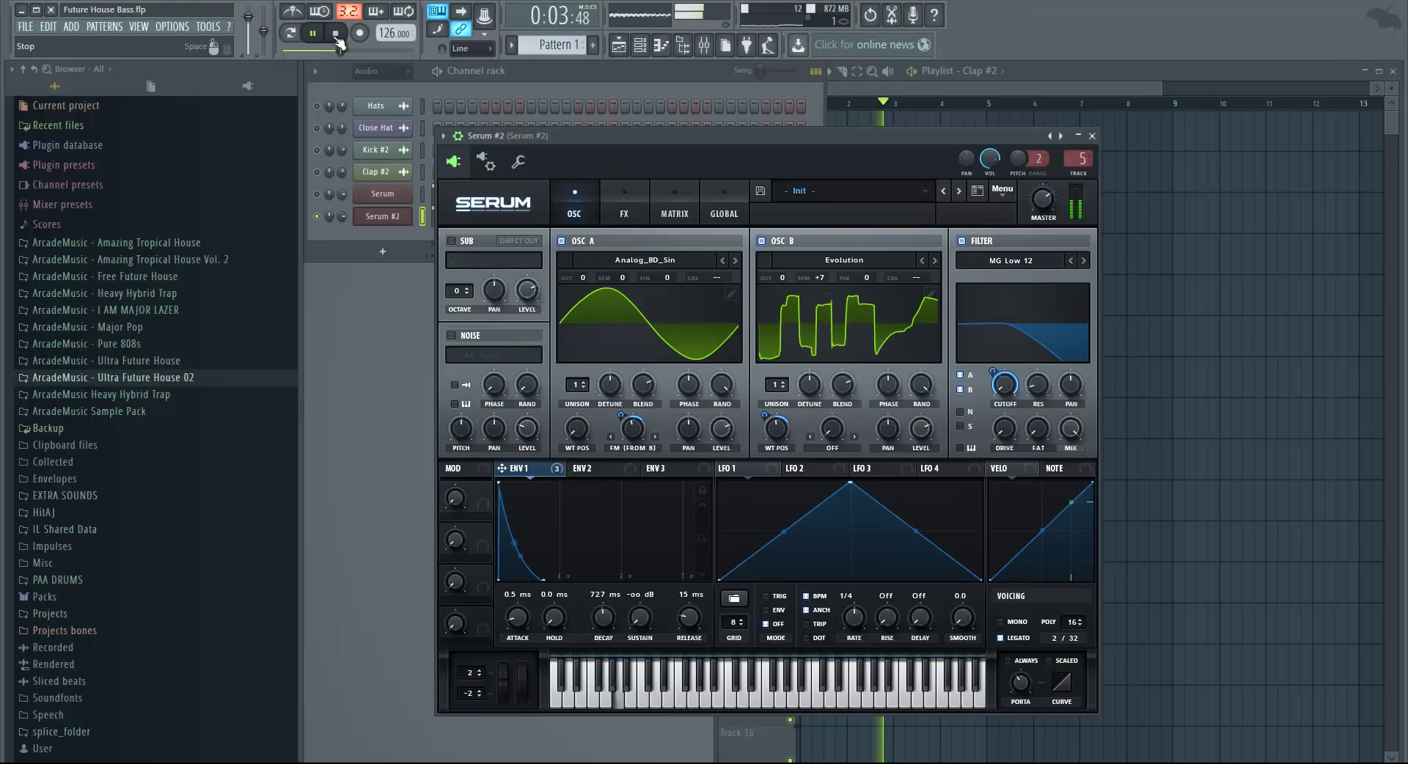
key(space)
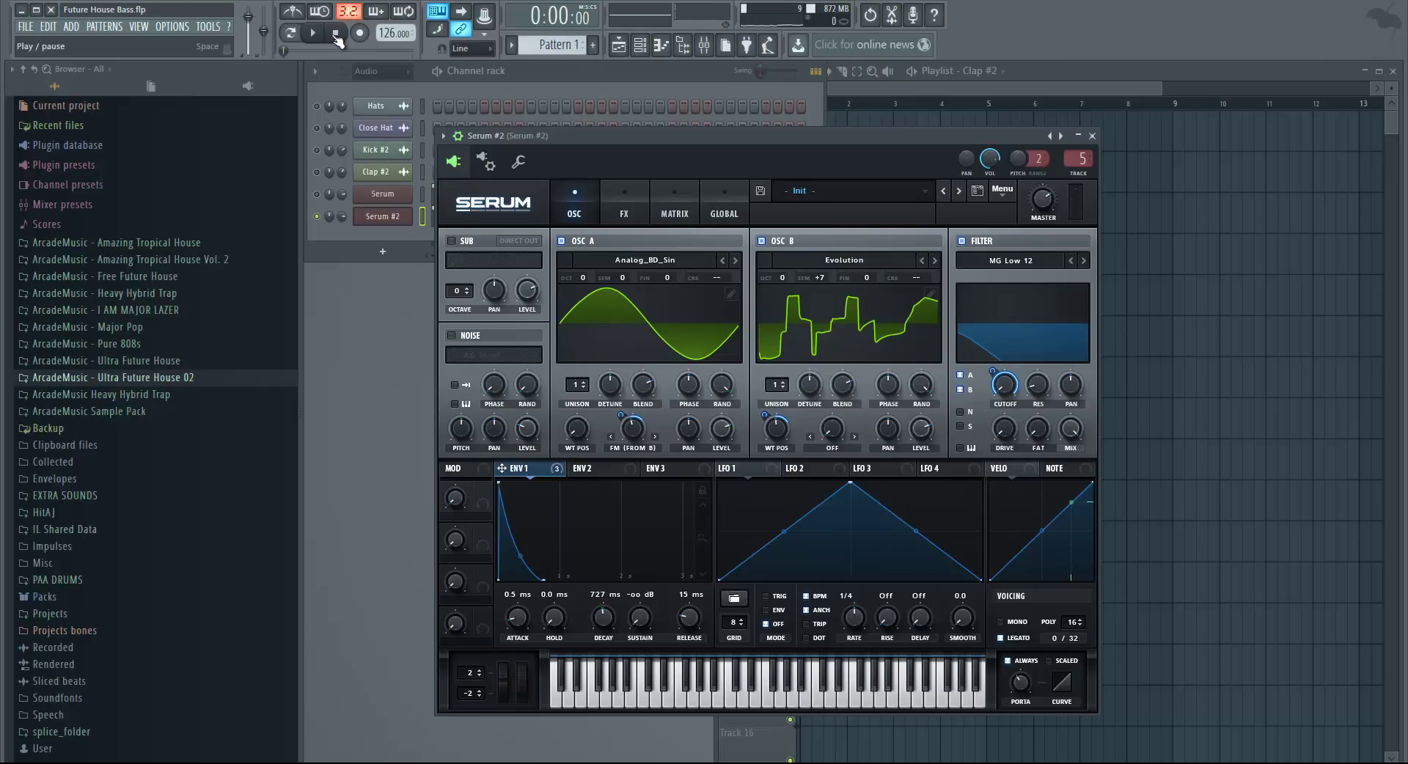
key(space)
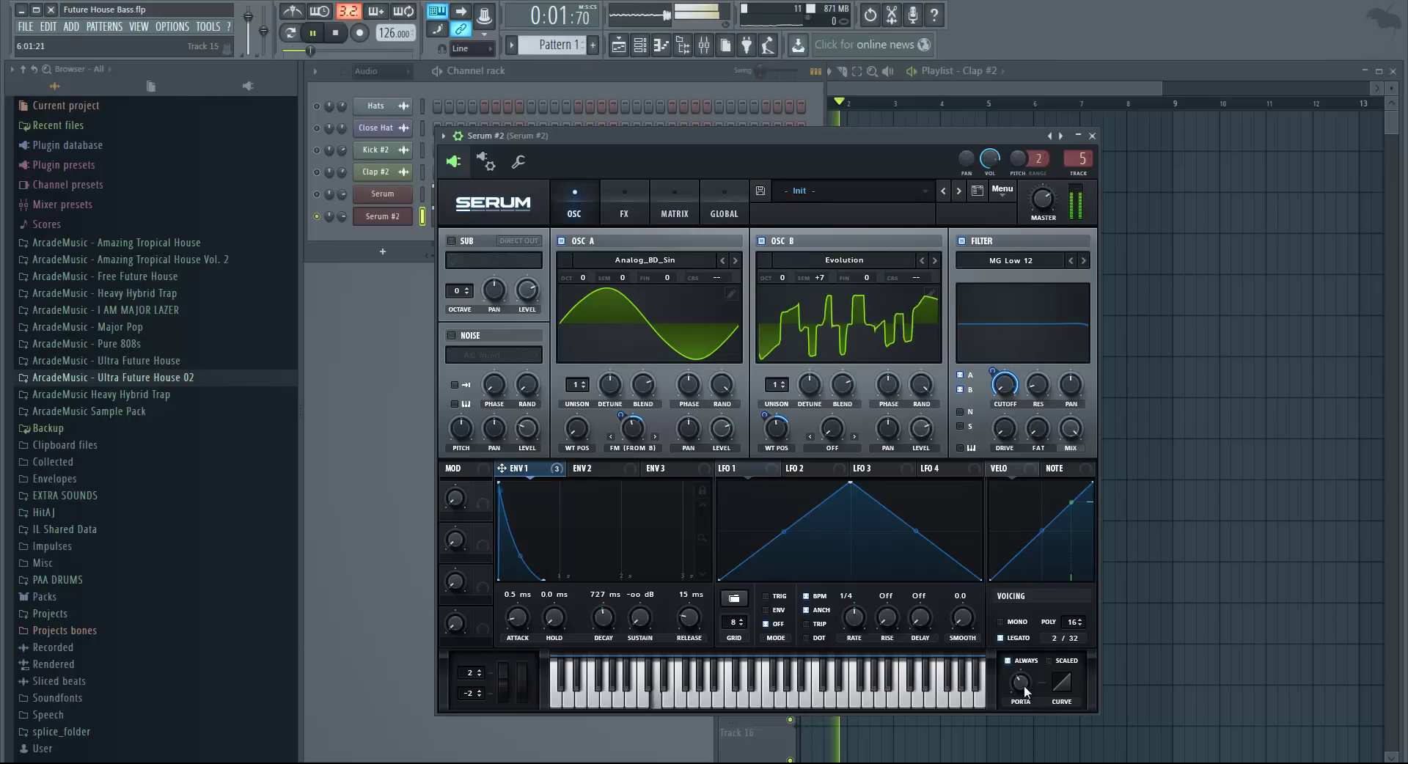
click(338, 31)
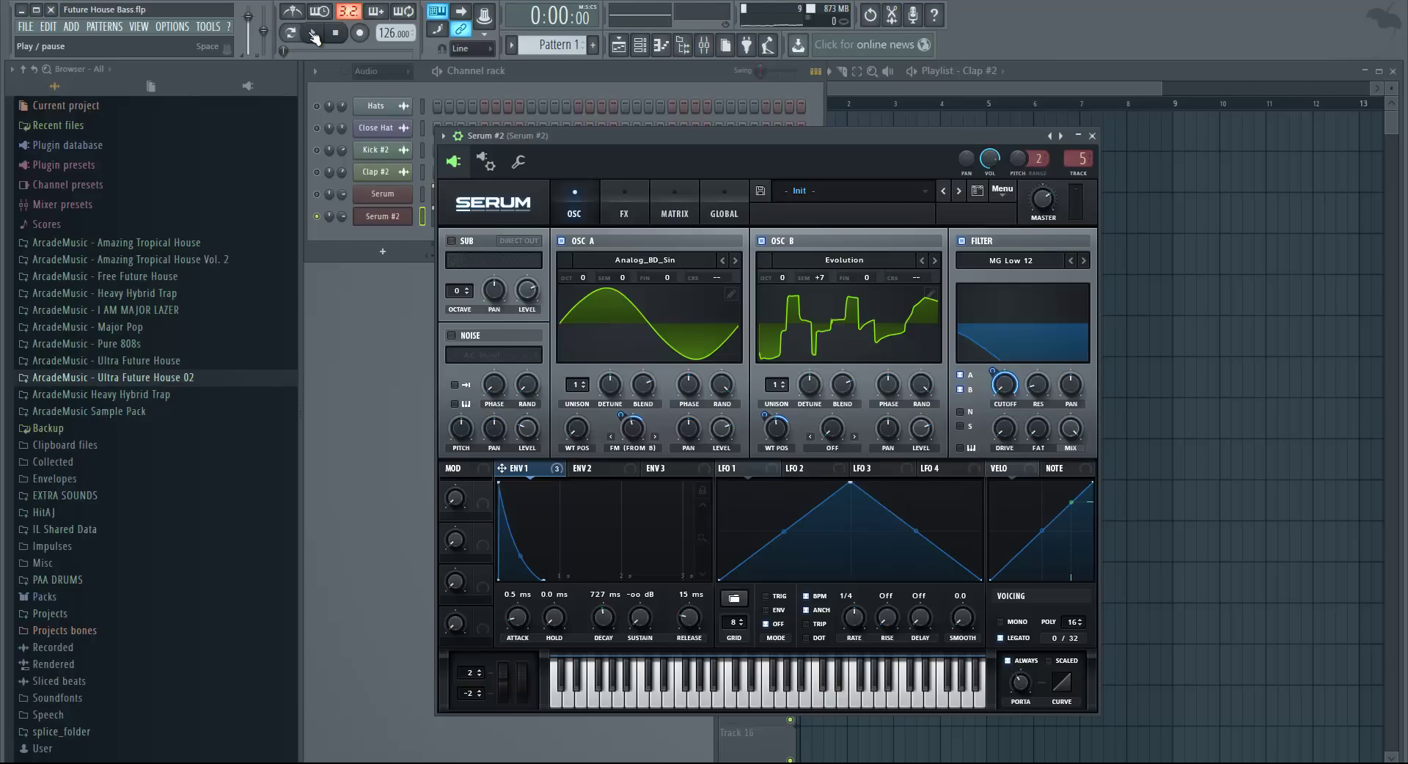
click(315, 35)
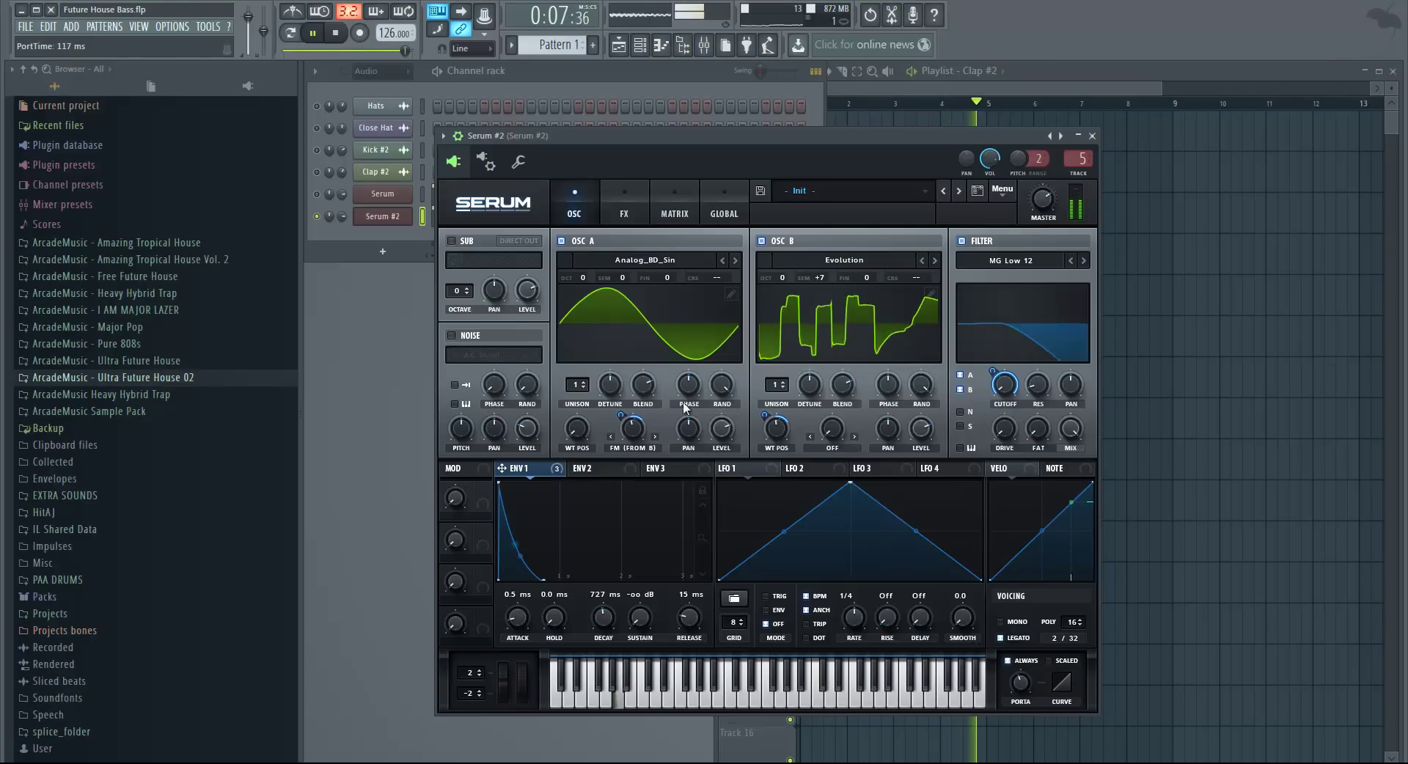
Audition the bass and inspect the Env 1 cutoff modulation options.
click(334, 34)
click(334, 37)
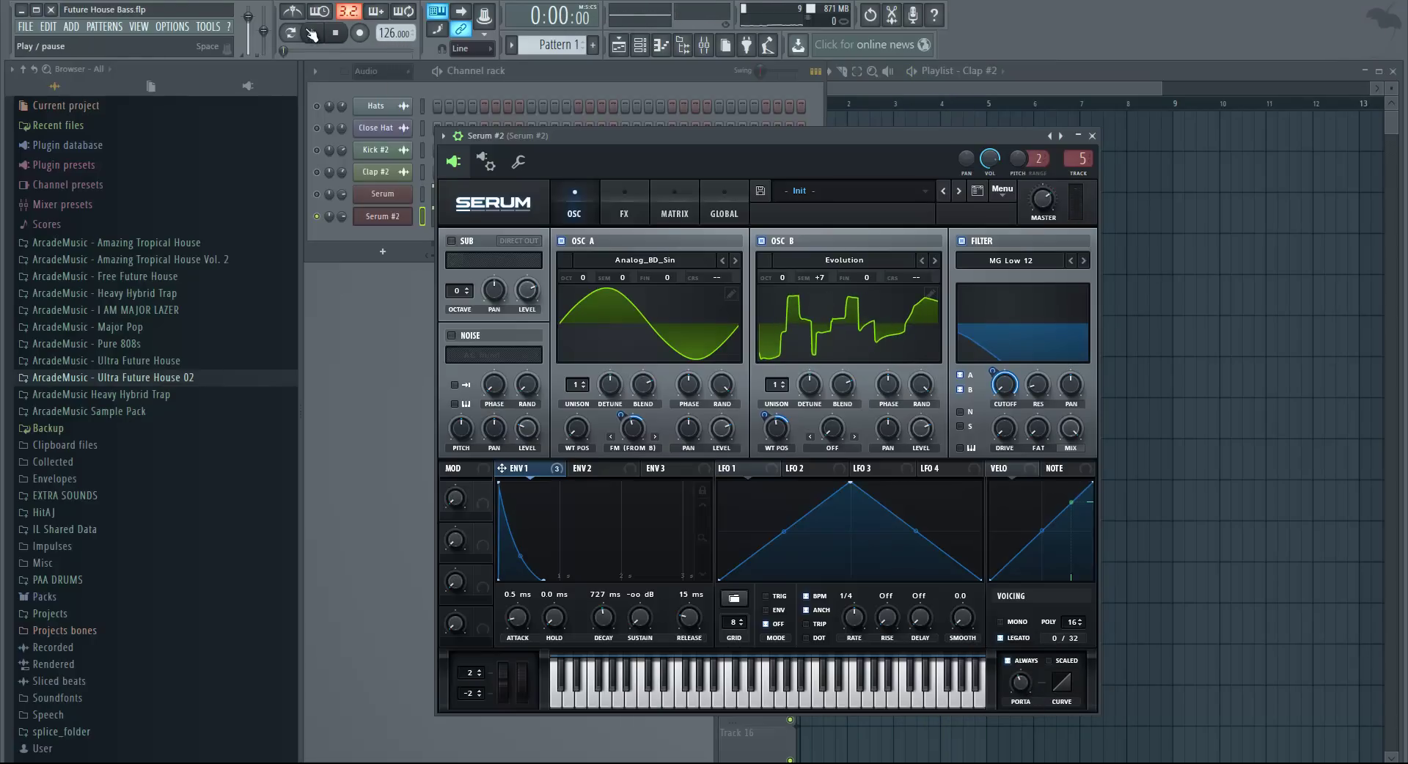
click(311, 33)
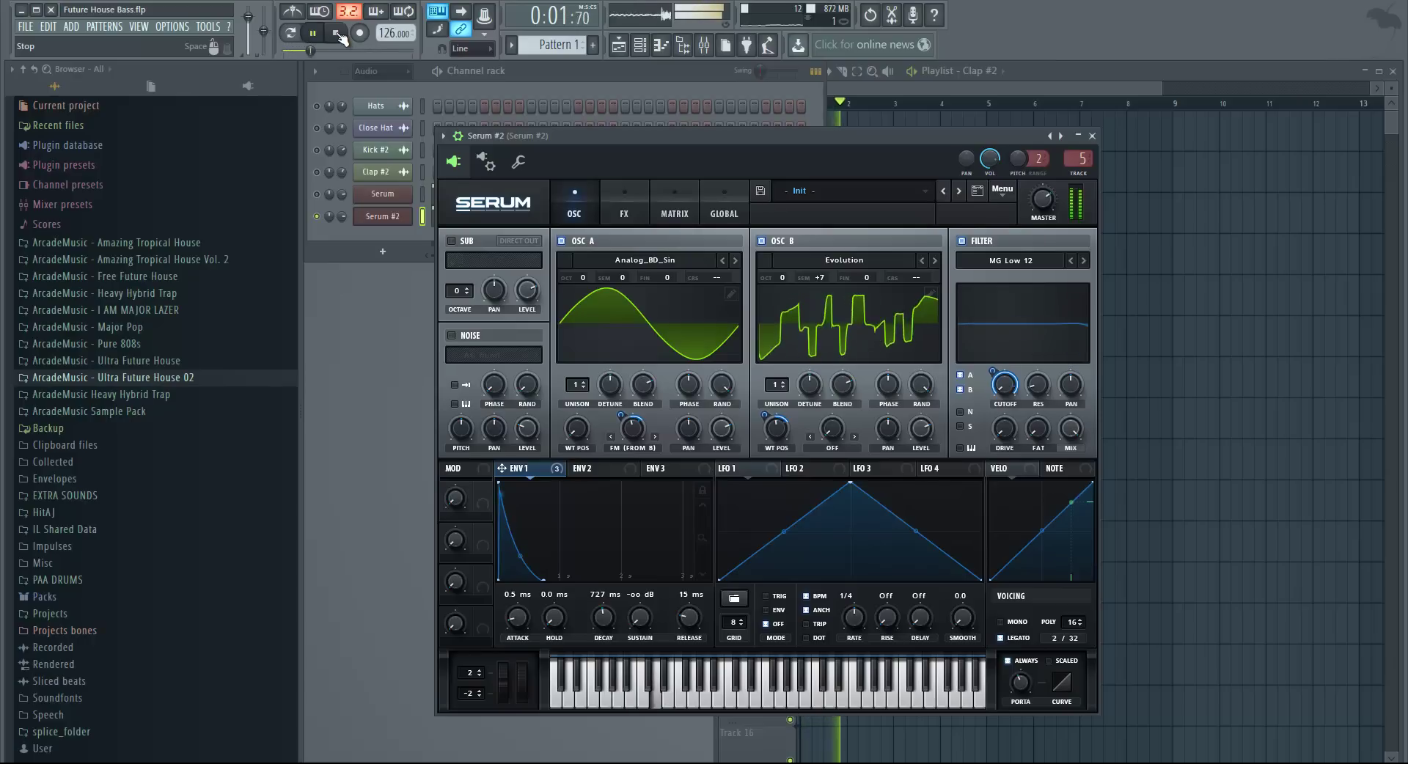
click(338, 35)
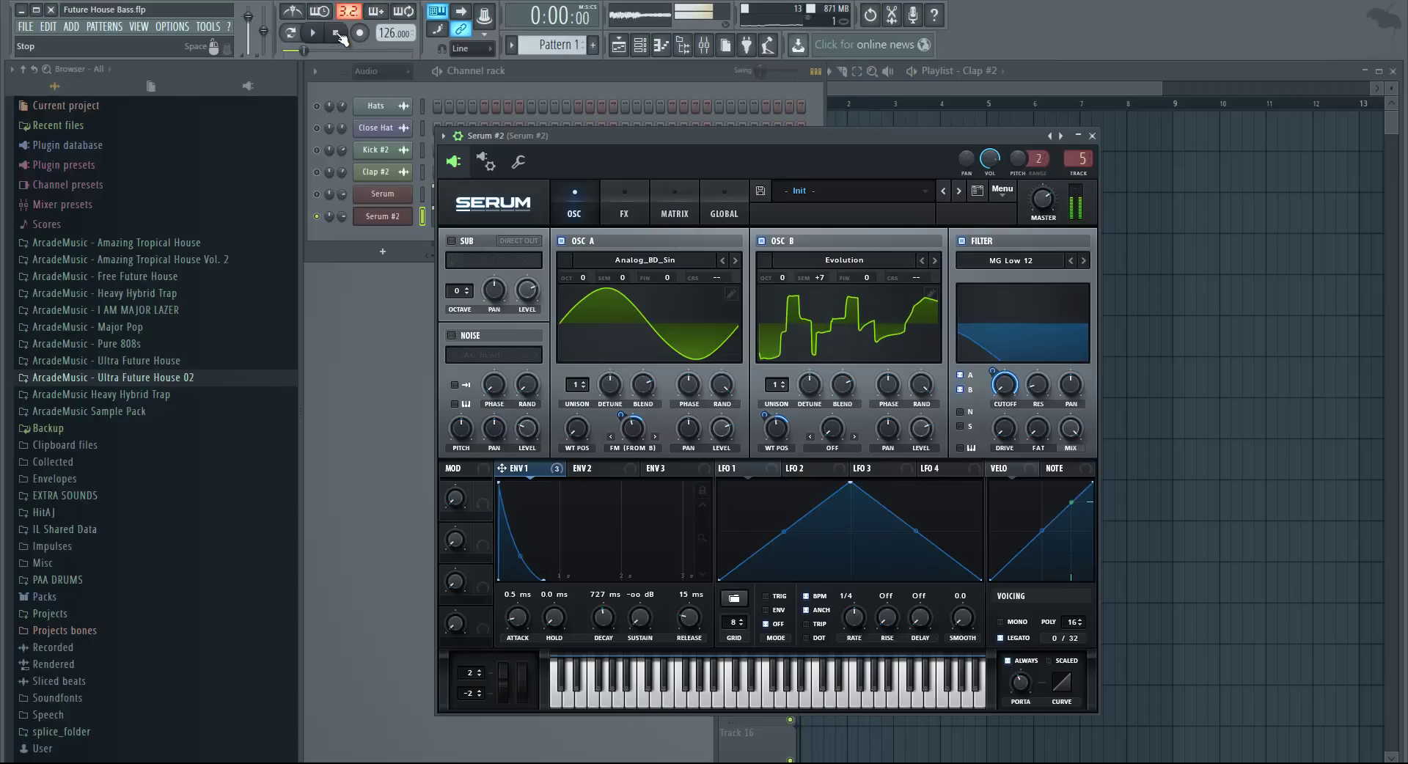
right_click(994, 368)
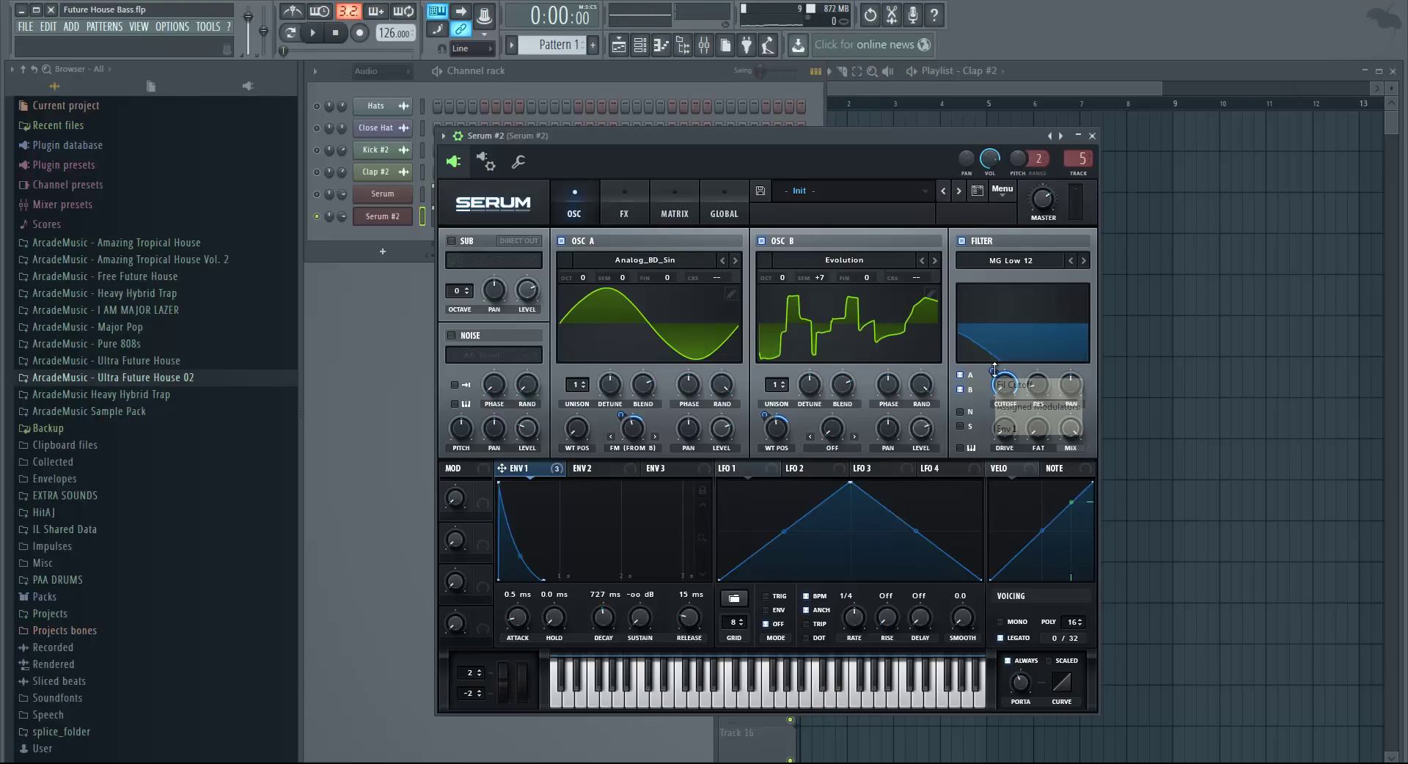
click(994, 373)
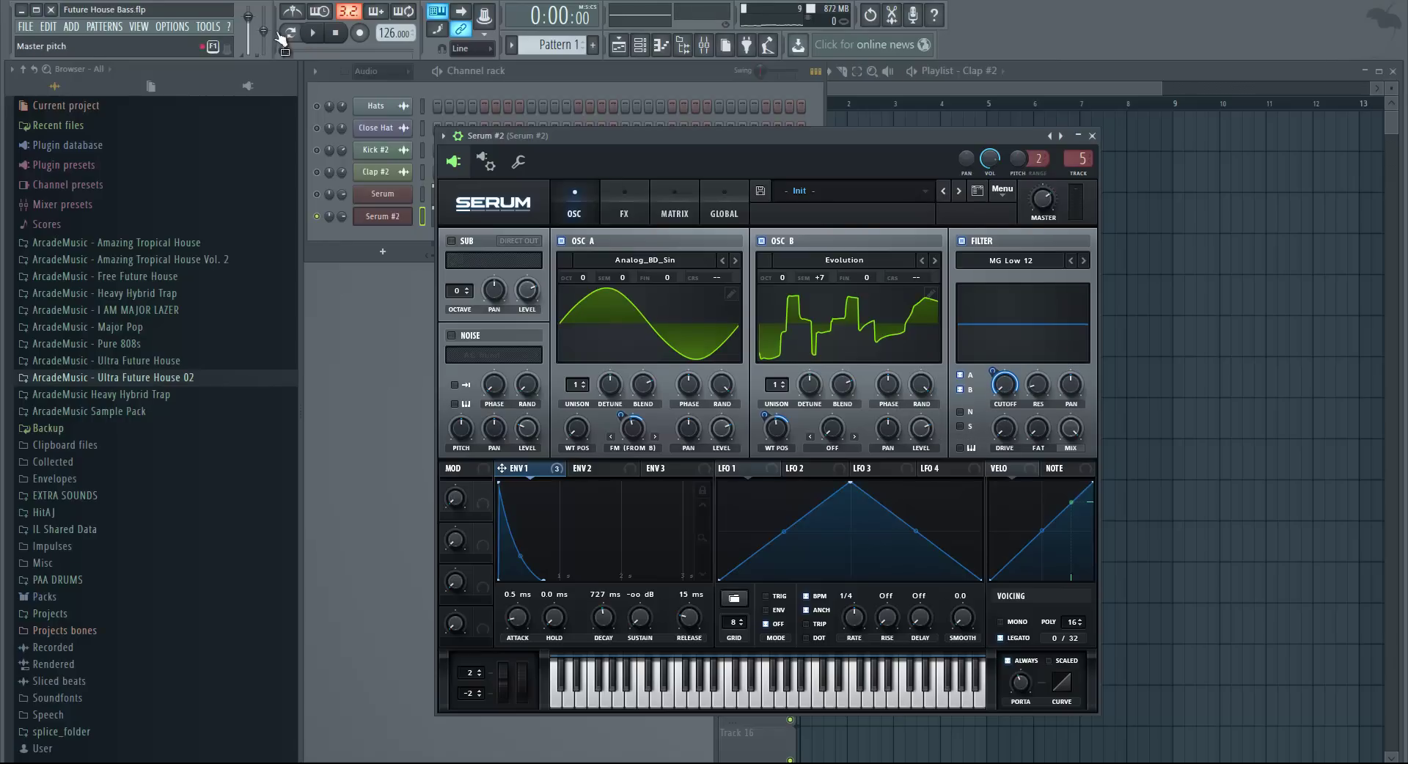
Route Env 1 to FM from B (amount 21) and oscillator B's wavetable position (26).
click(316, 34)
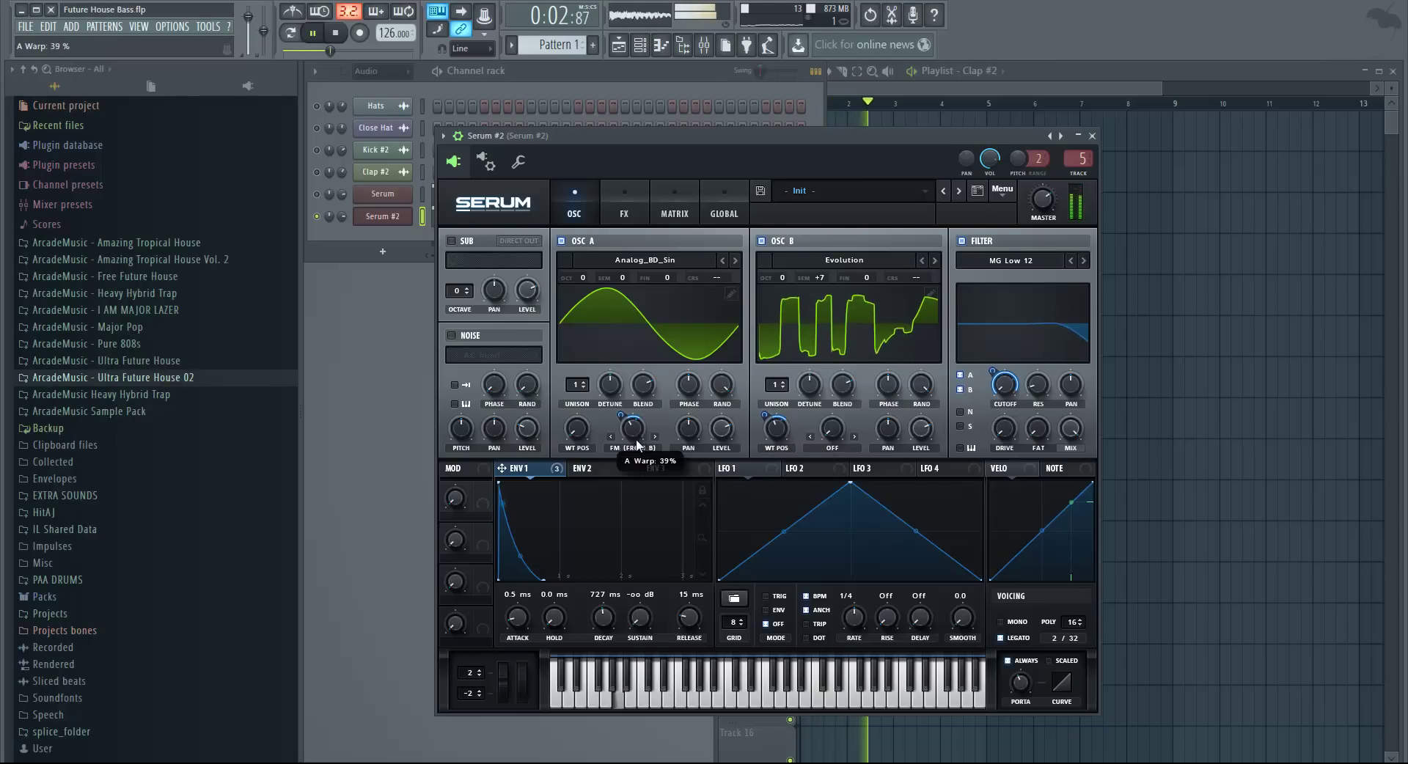
mouse_move(633, 433)
mouse_down()
mouse_move(632, 408)
mouse_move(635, 439)
mouse_up()
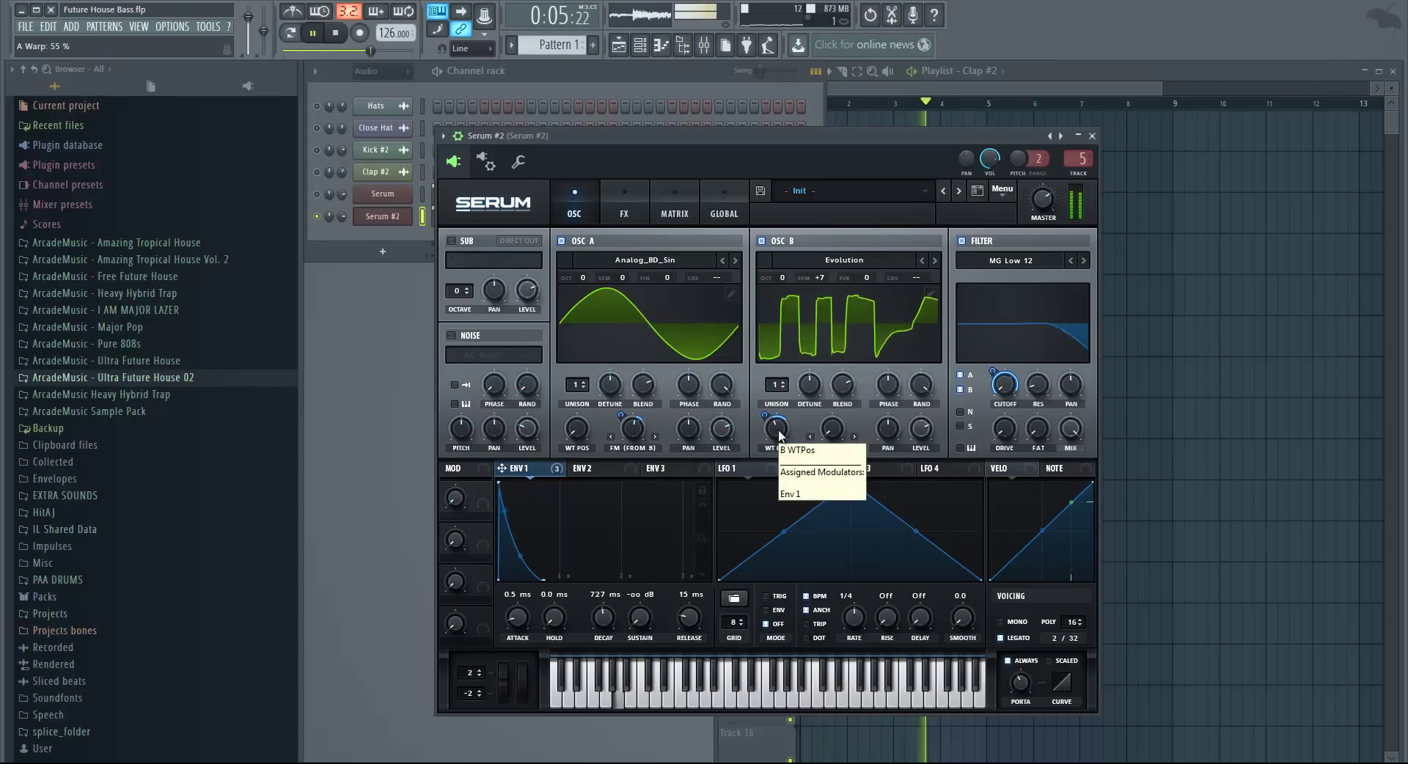
drag(779, 435, 767, 413)
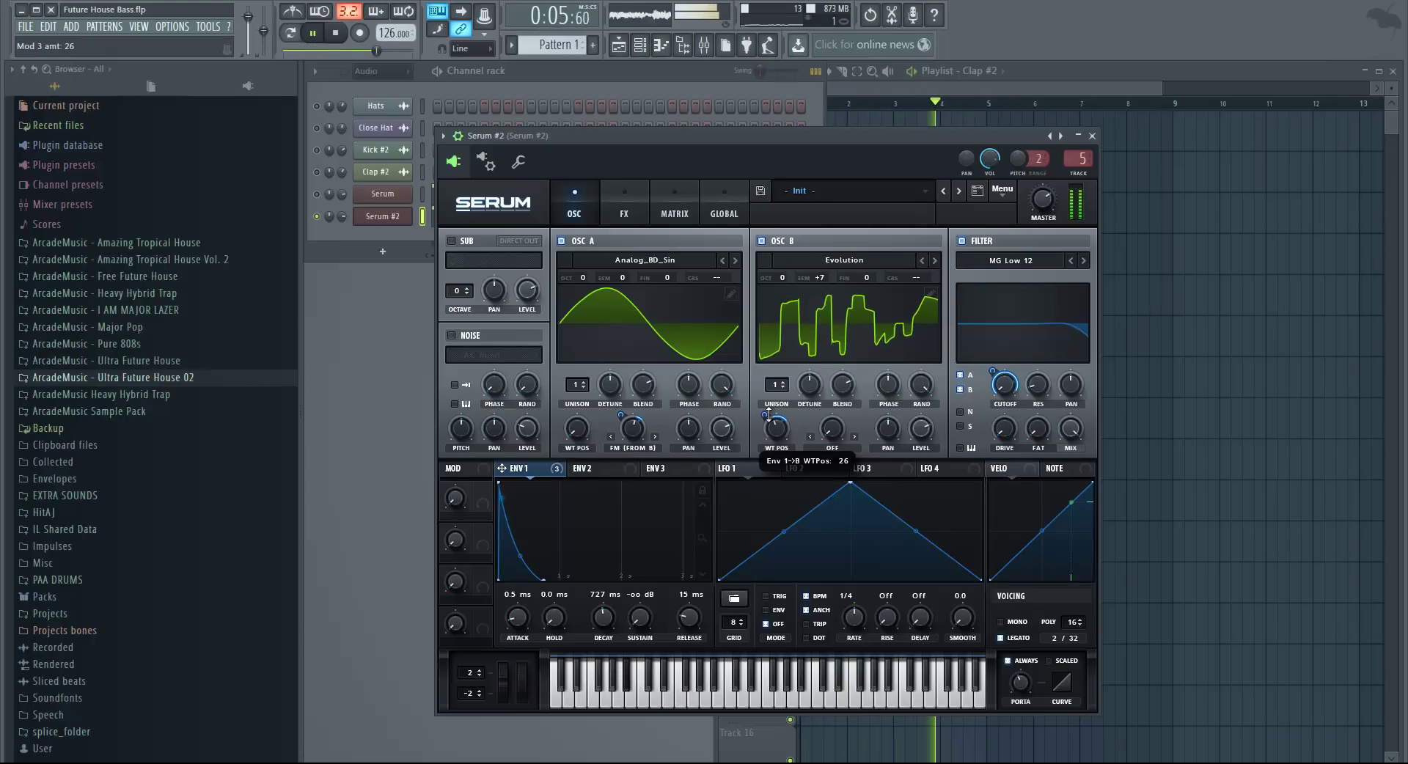
Enable the noise oscillator with the Attacks_Misc 'metal tick 1' sample.
click(337, 33)
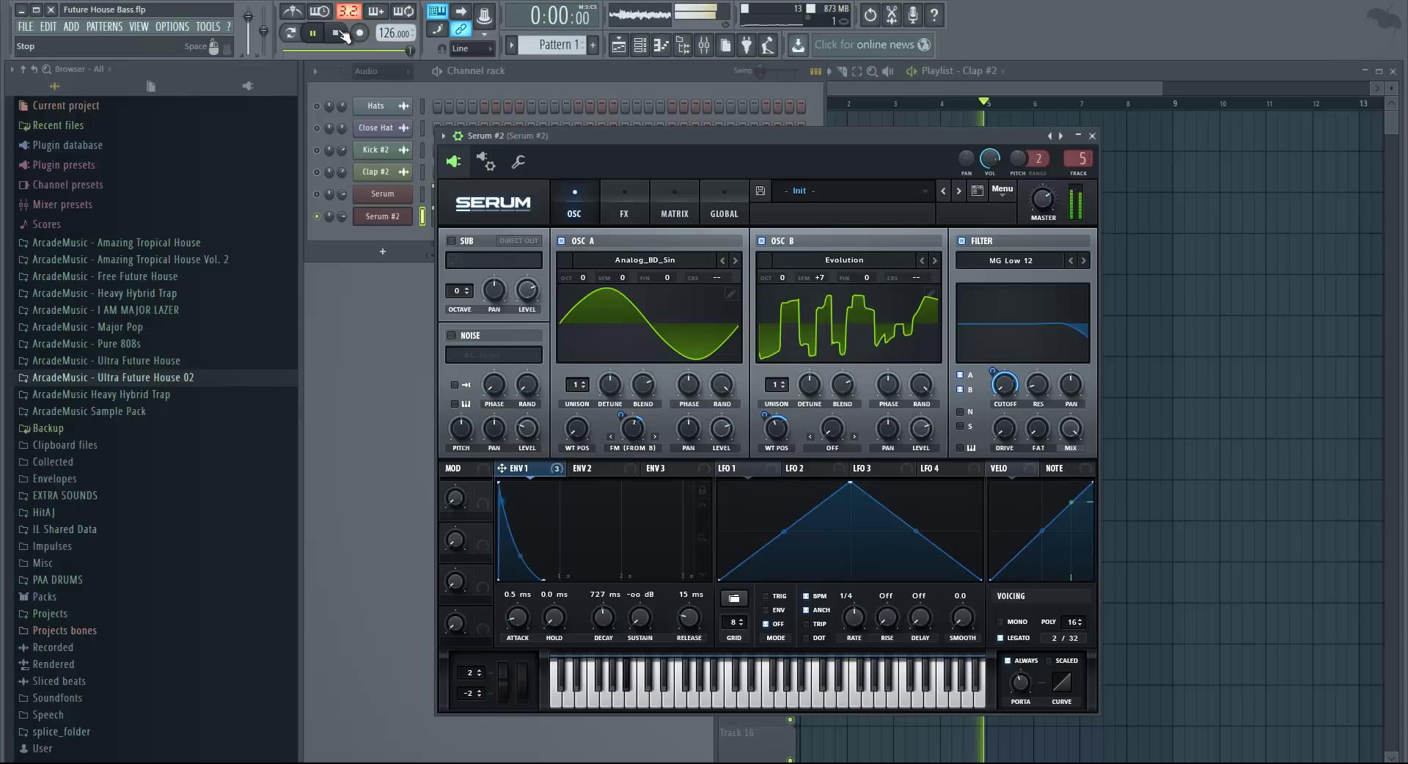
click(338, 33)
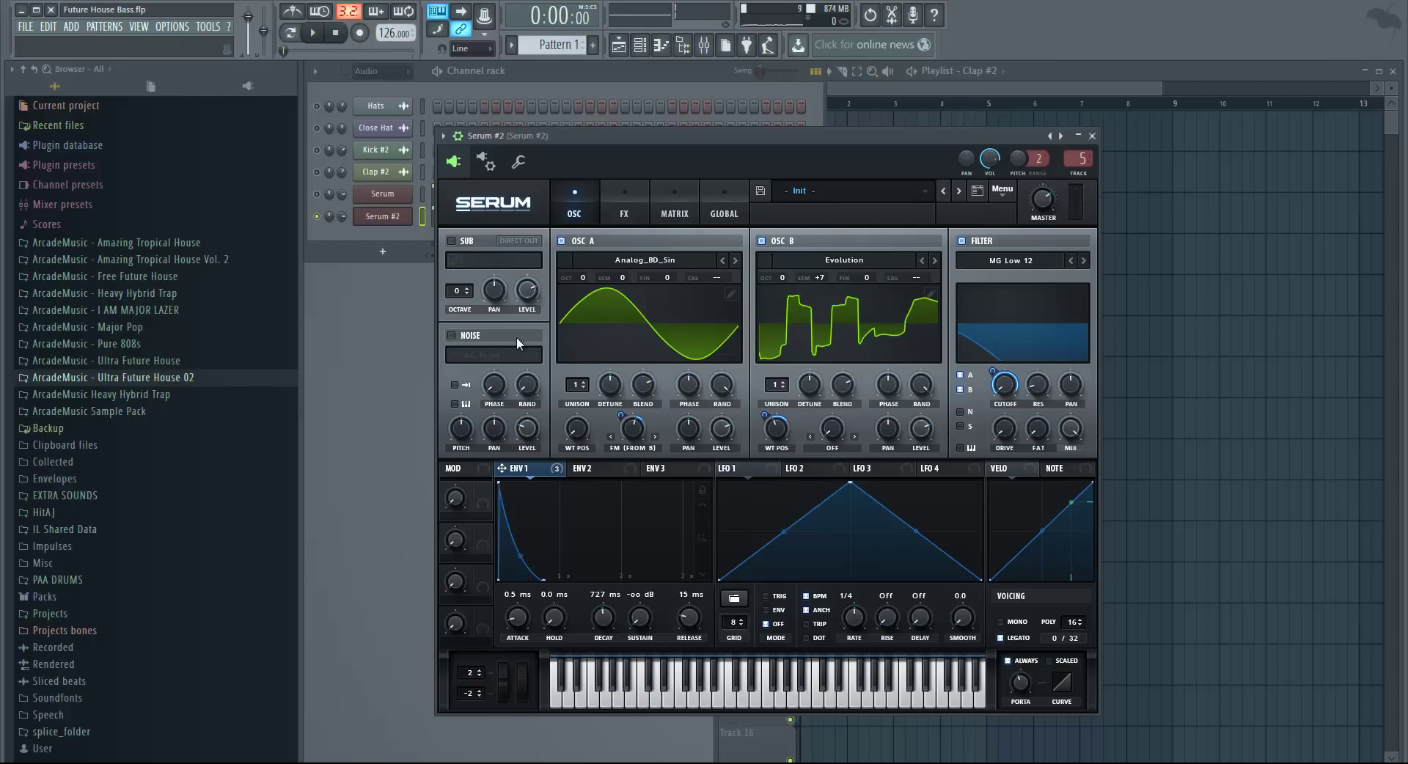
click(451, 336)
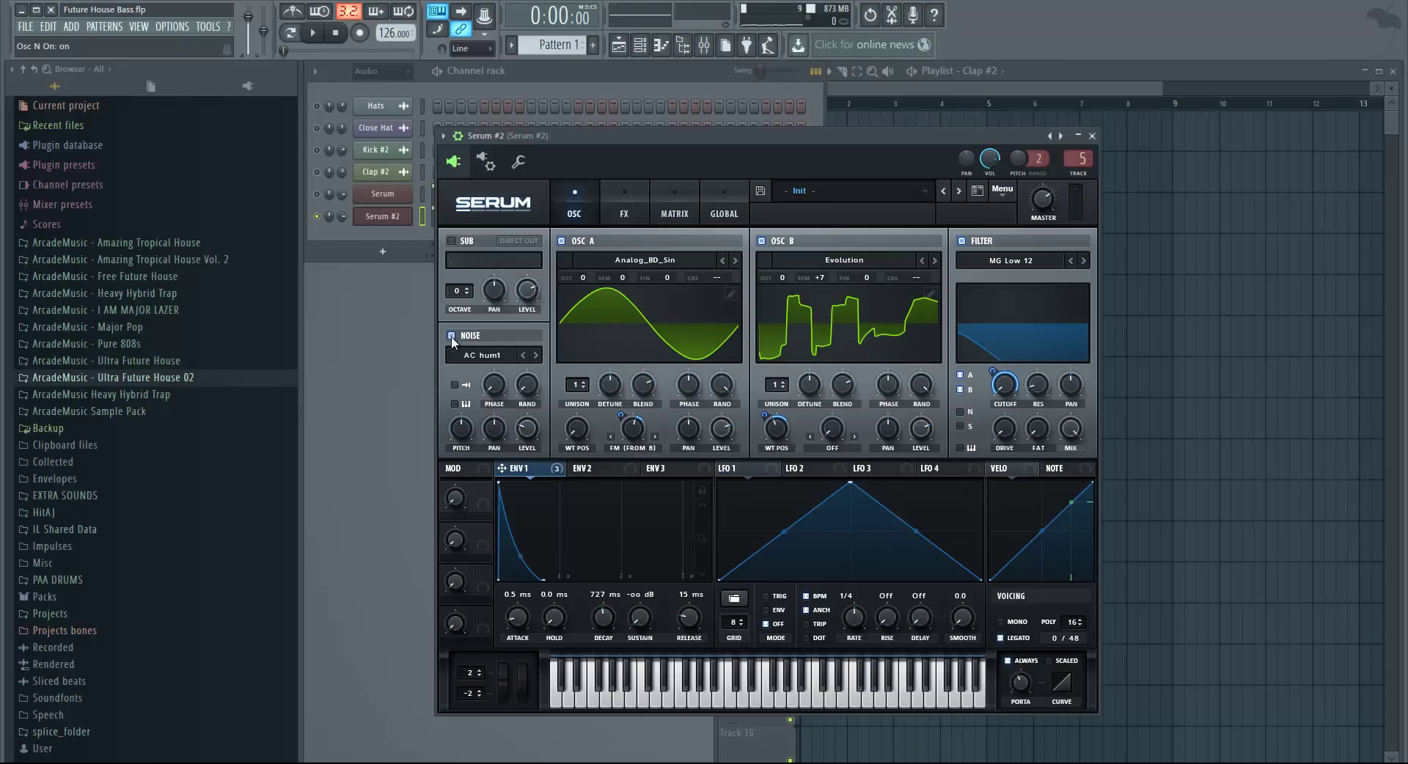
click(490, 358)
mouse_move(506, 411)
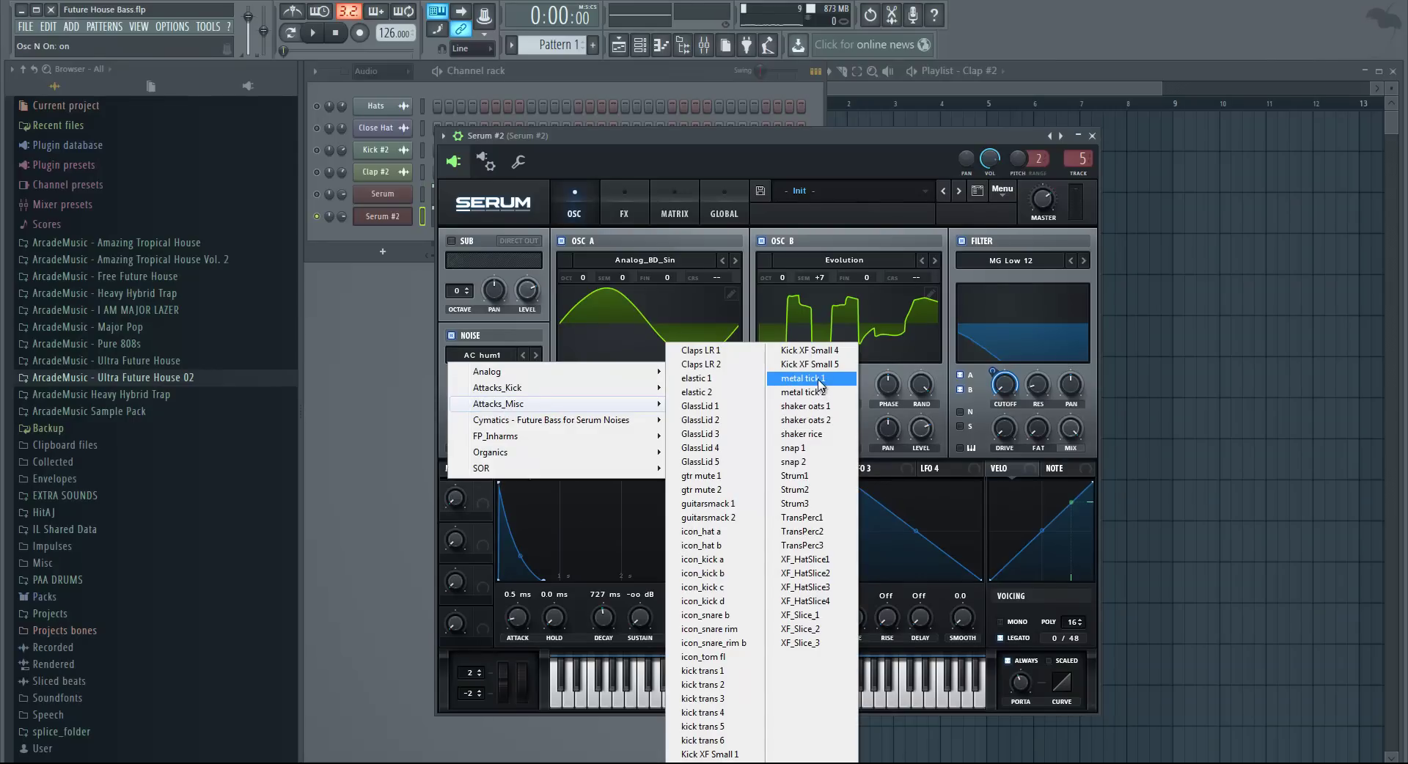
click(818, 381)
Audition the noise layer, raise its level to 100%, and toggle its tracking option.
click(313, 34)
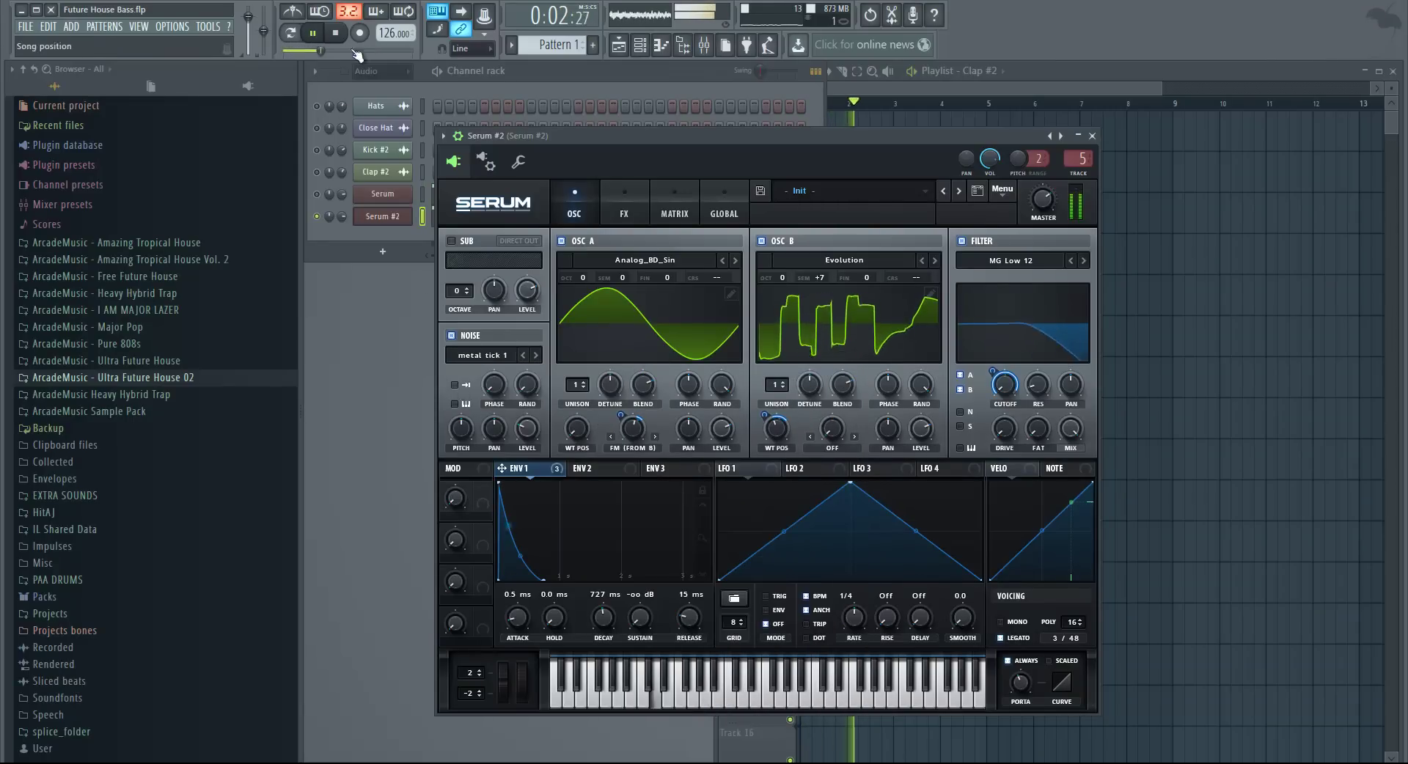
key(space)
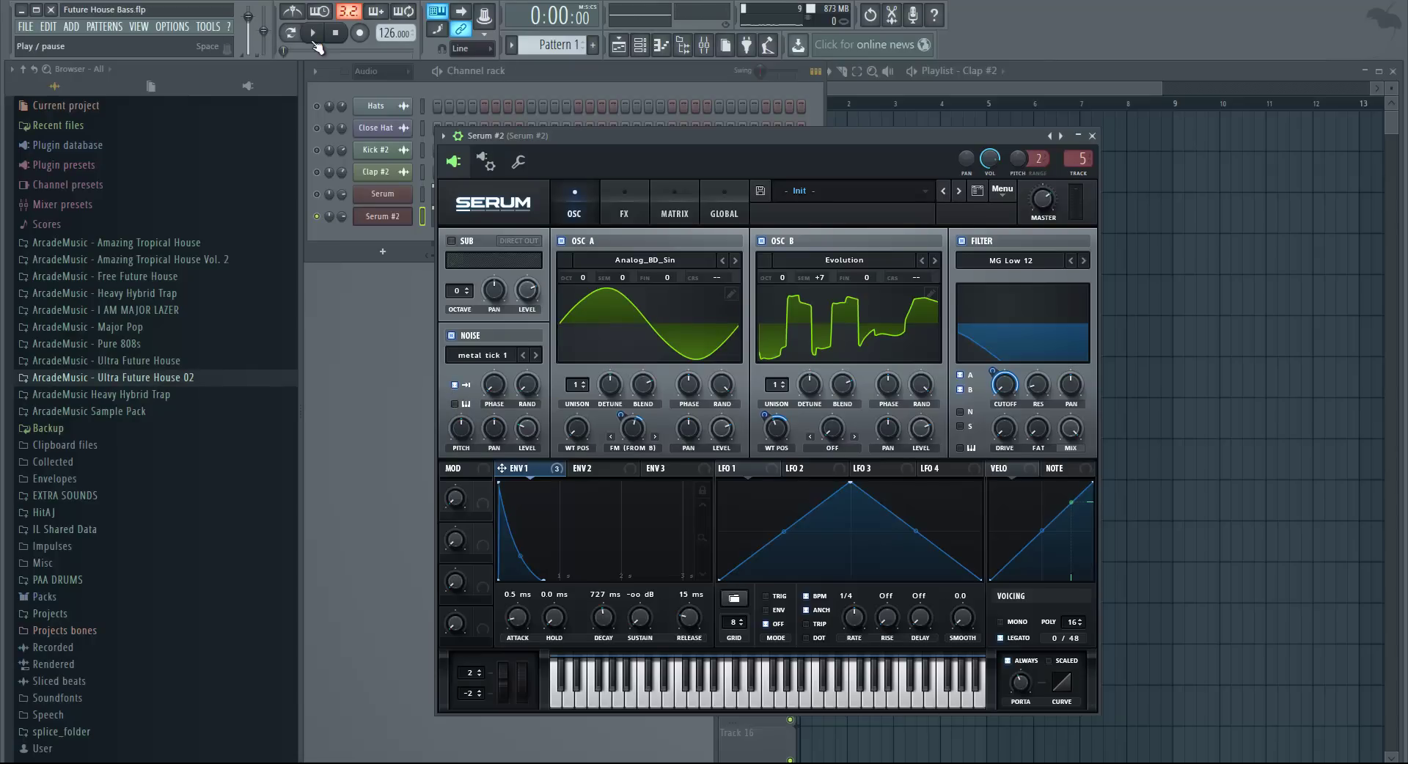
click(314, 34)
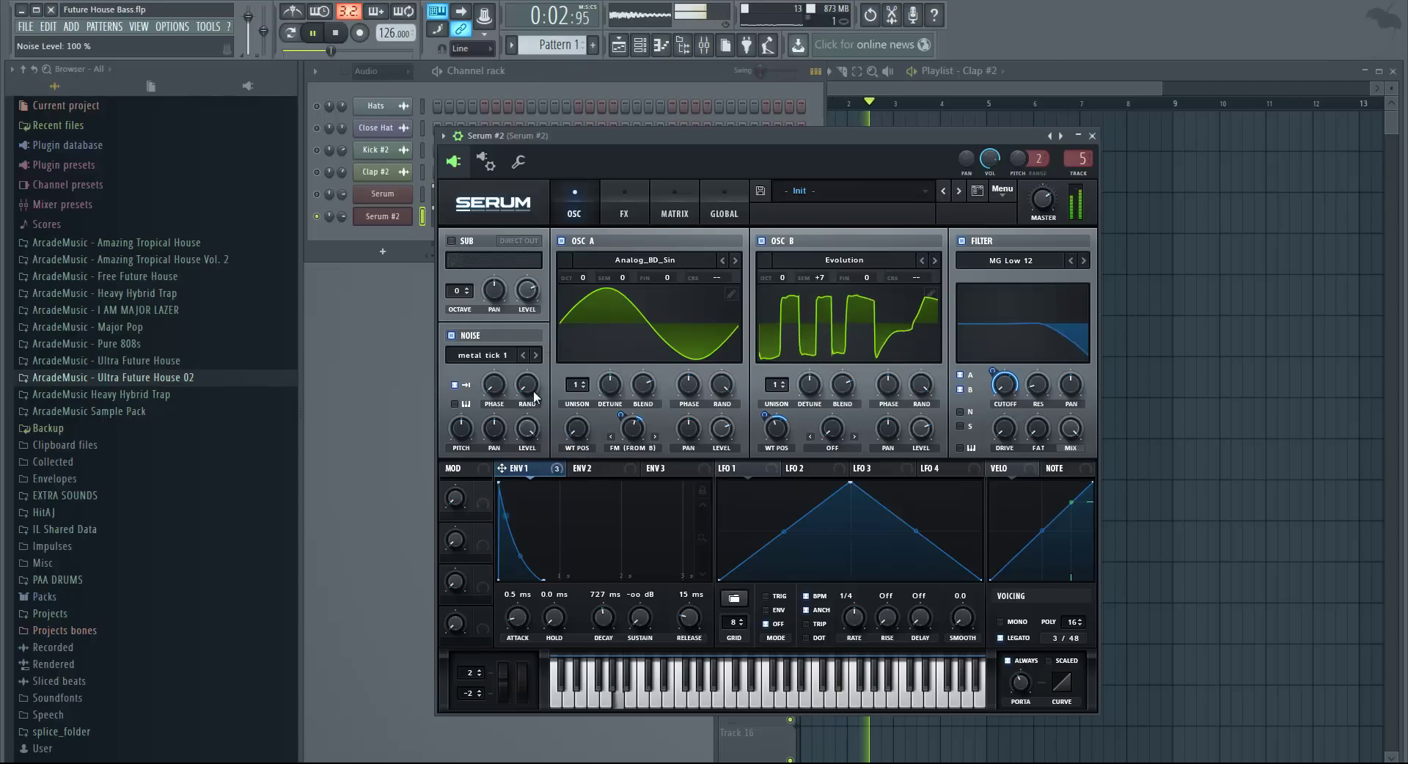
drag(527, 428, 527, 407)
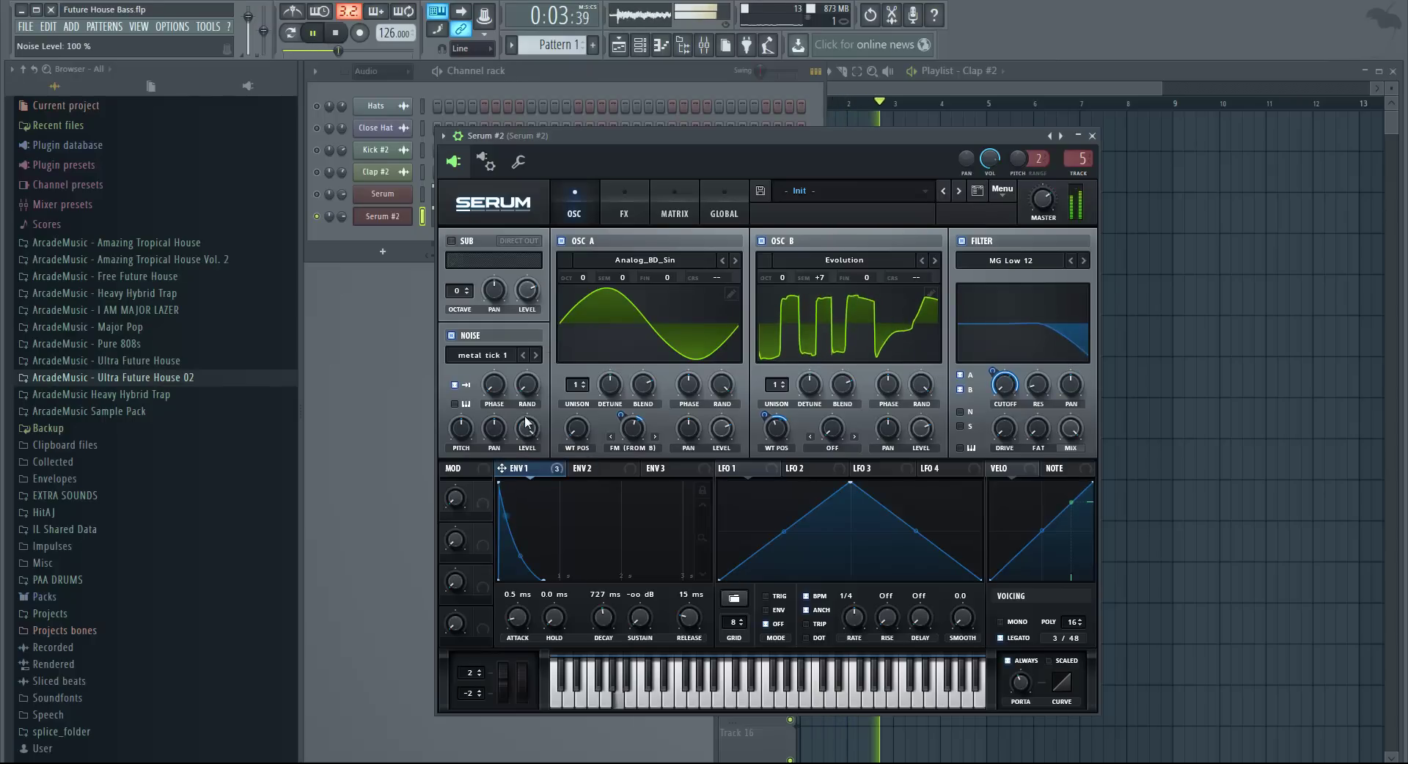
click(456, 404)
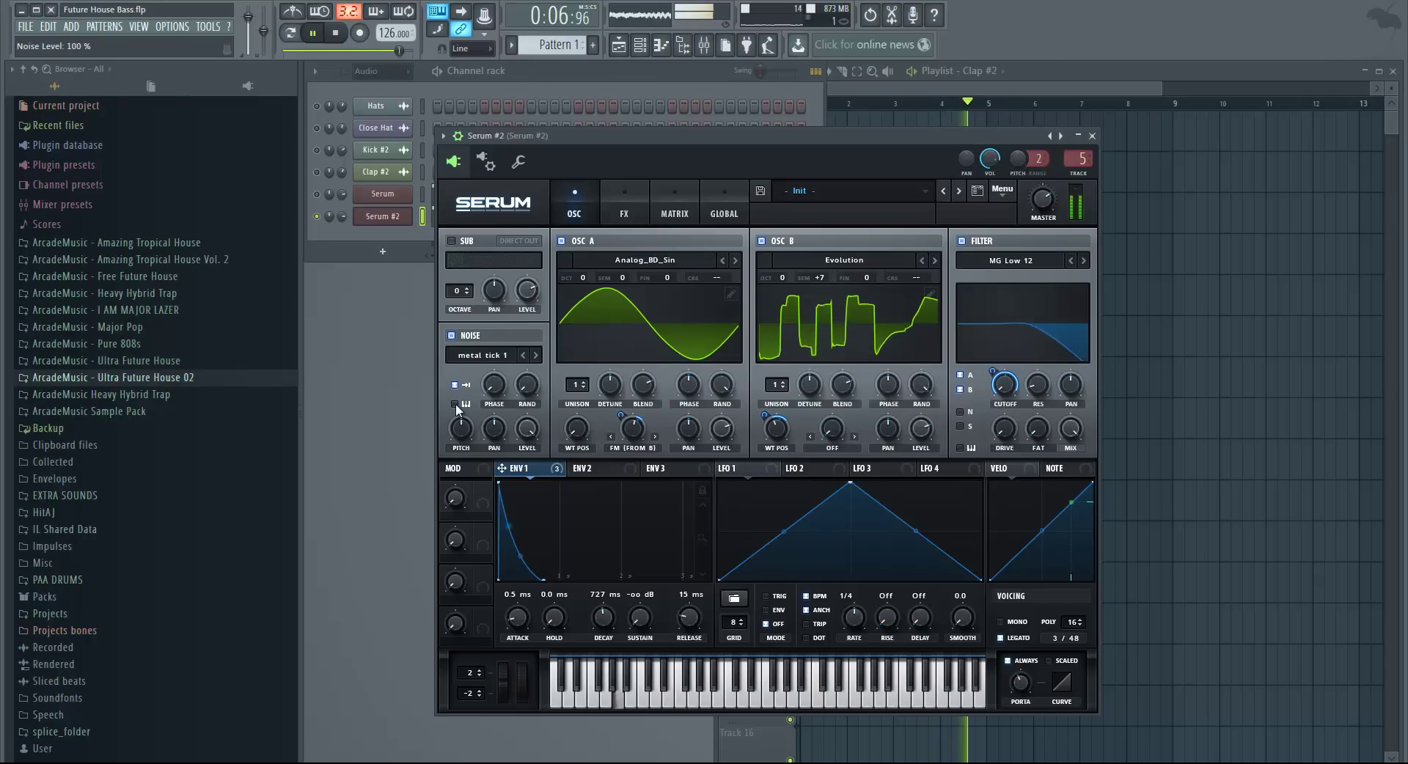
Switch the noise sample to 'metal tick 2', toggling pitch tracking on and back off.
click(487, 355)
mouse_move(498, 403)
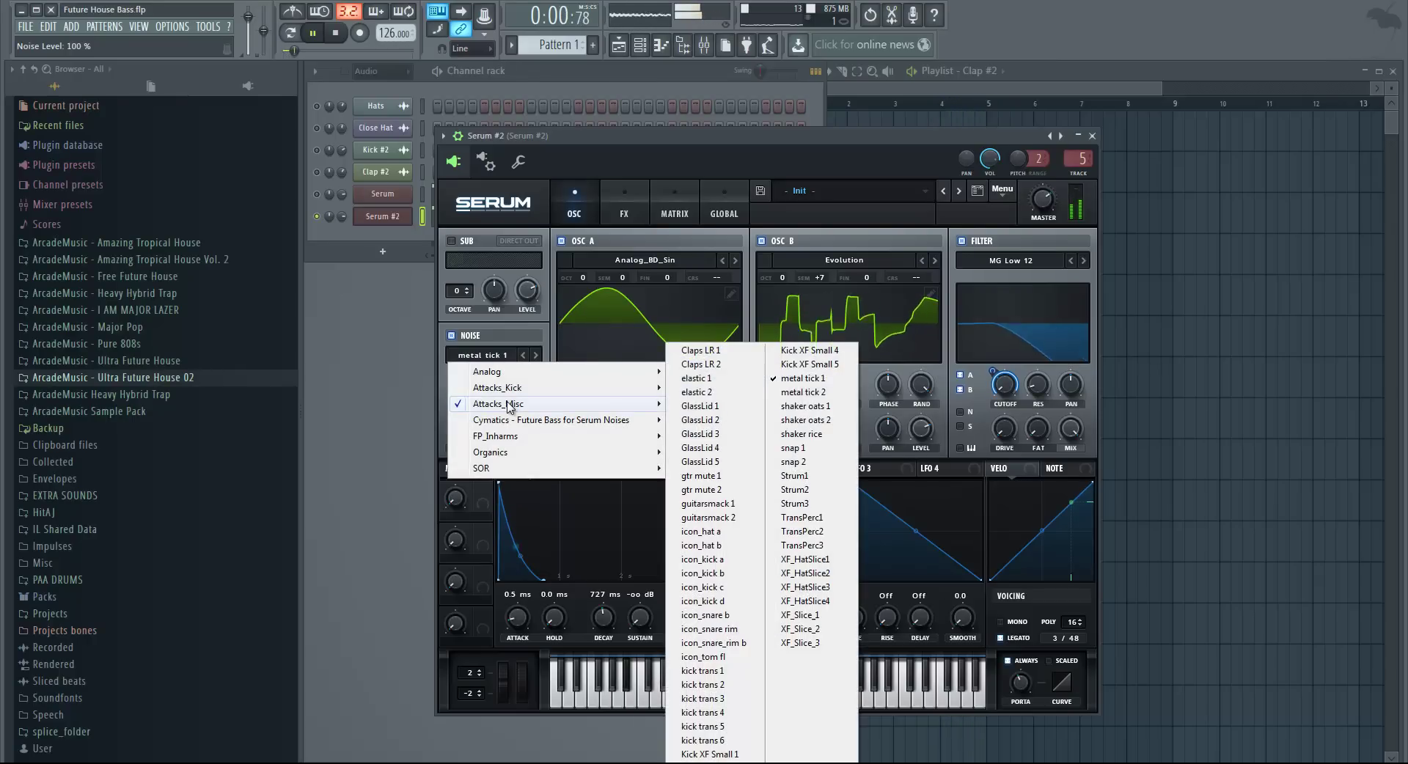
click(807, 400)
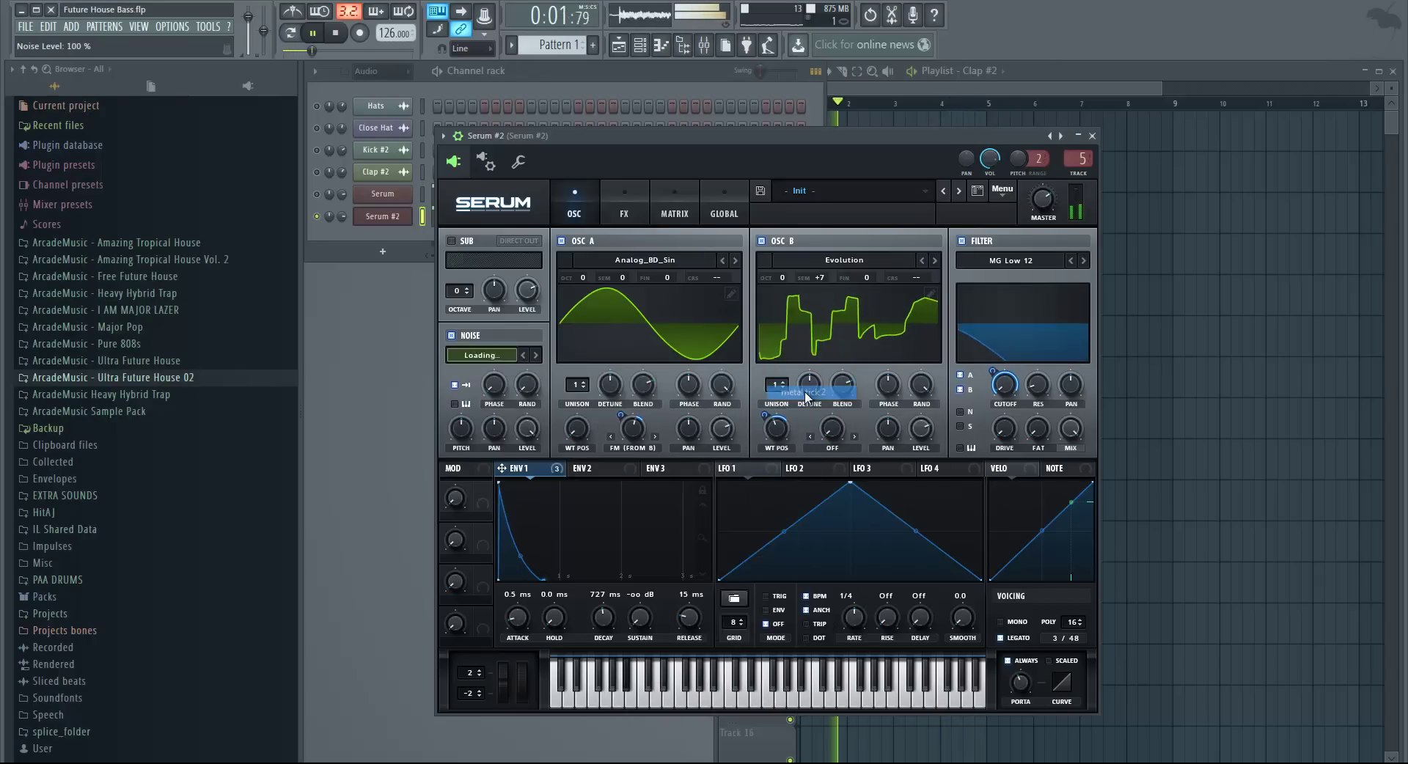
click(455, 404)
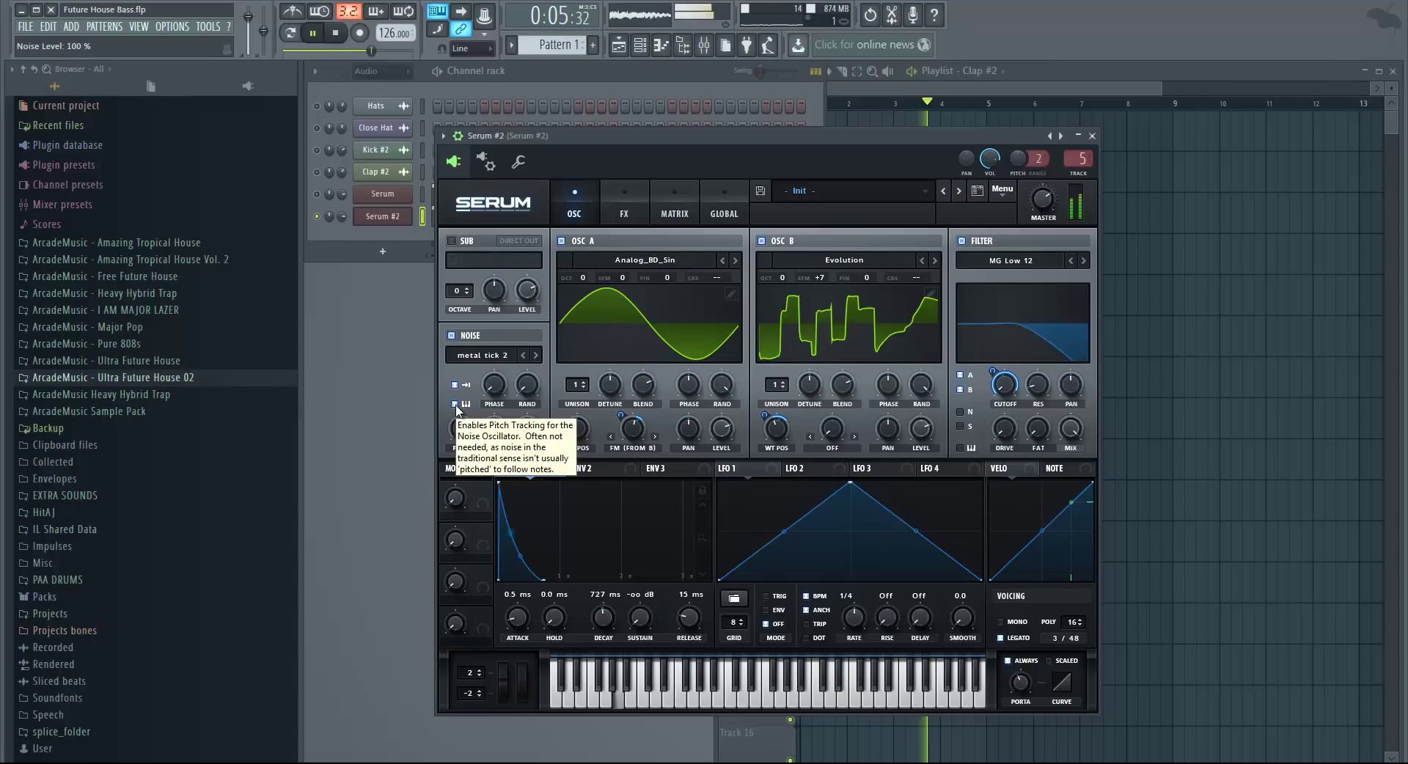
click(456, 404)
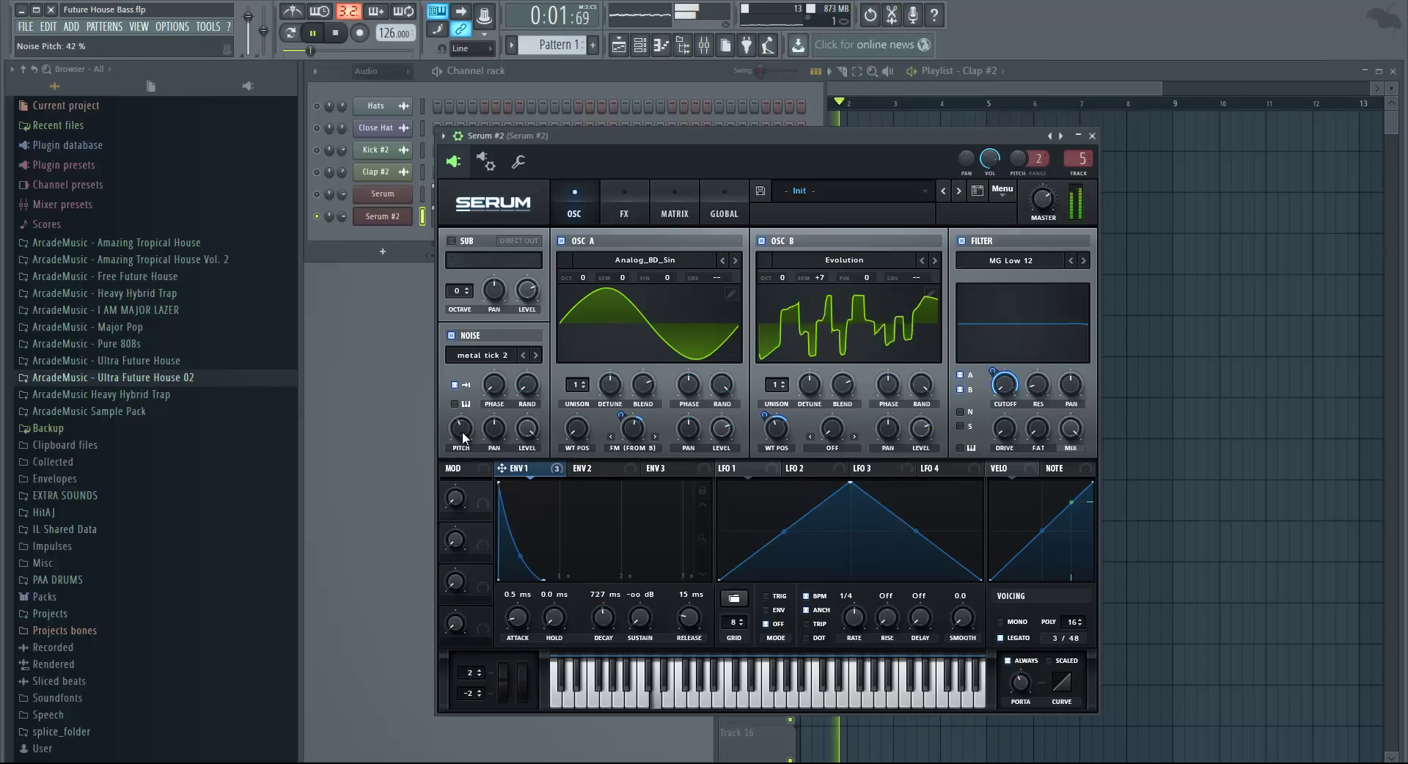
Stop playback, then restart the song with the Channel rack in front.
key(space)
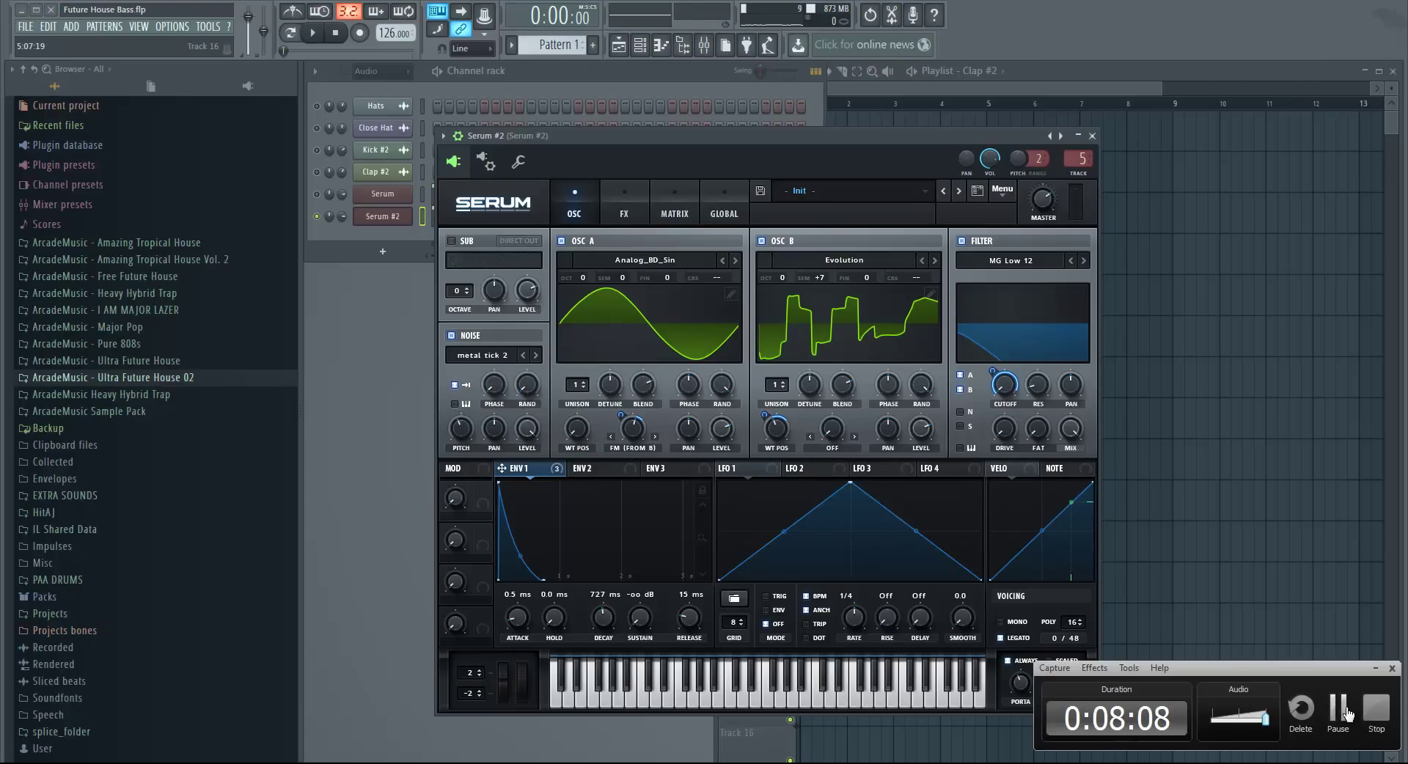
click(1348, 713)
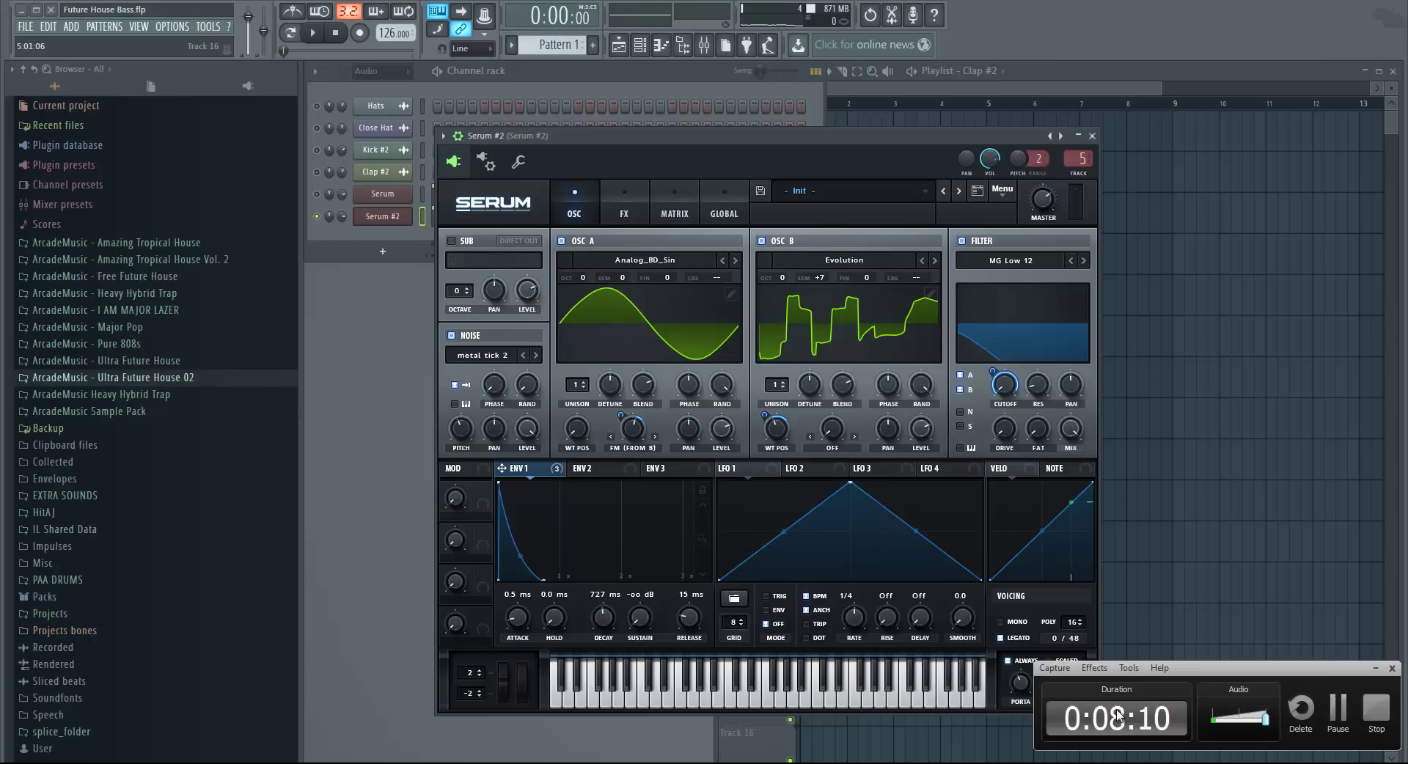
click(1374, 670)
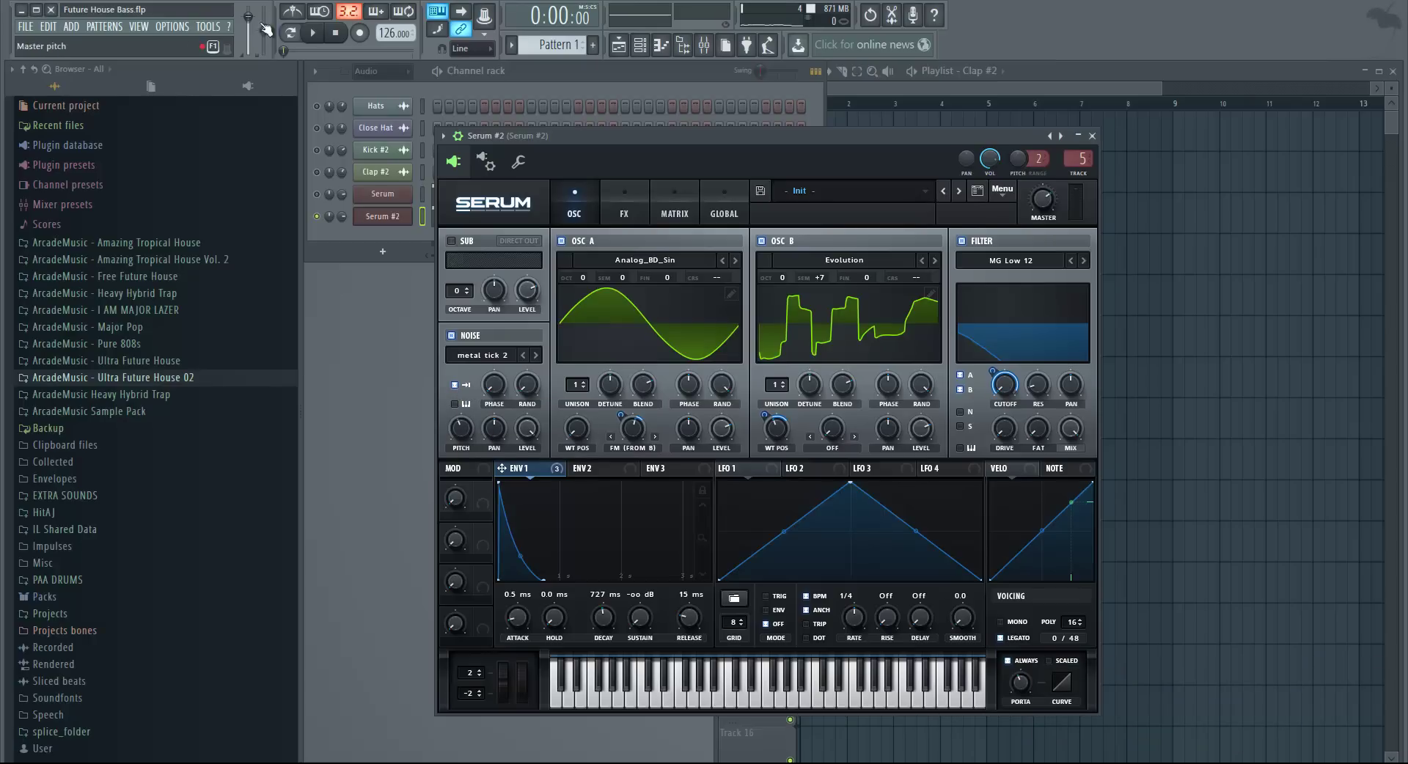
click(316, 35)
click(573, 77)
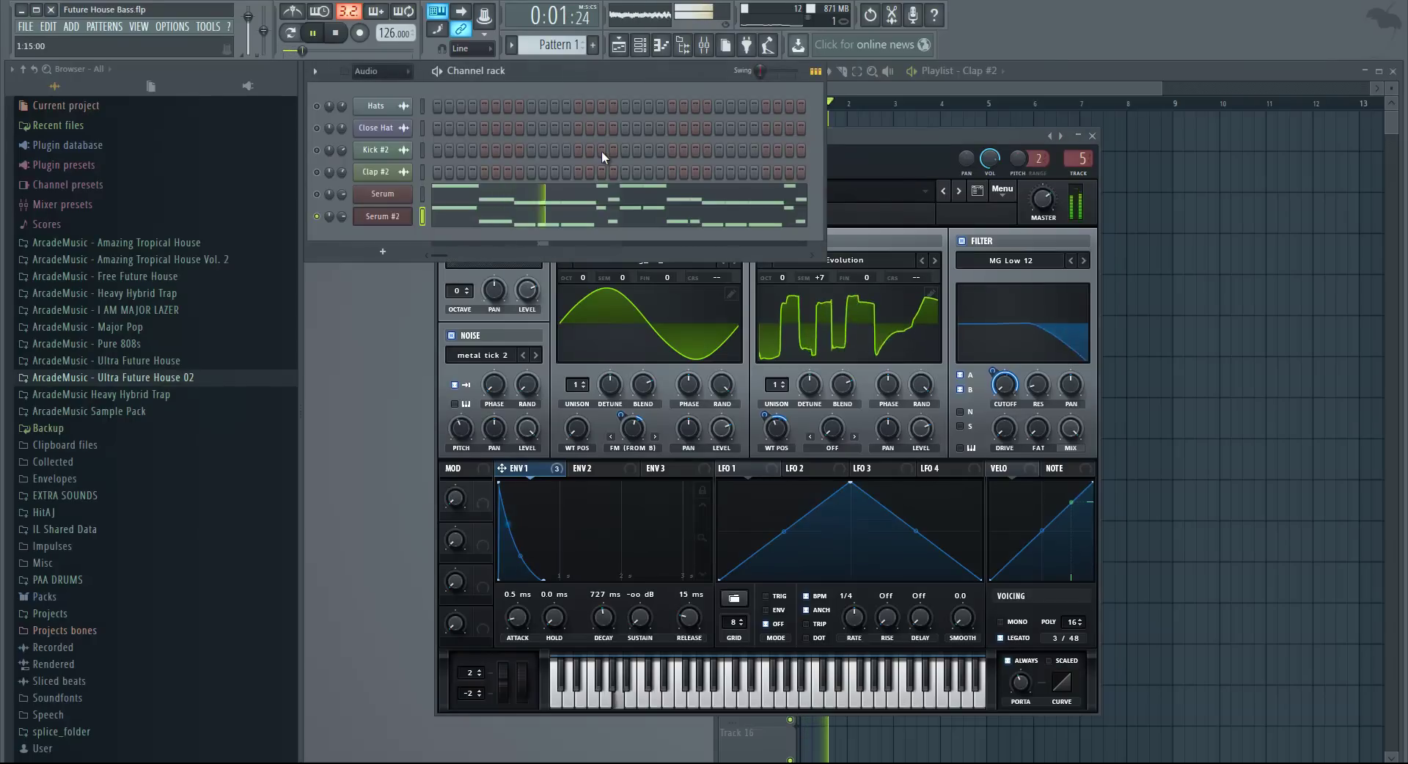
Raise Env 1's filter cutoff modulation from 84 to 89, then stop playback.
click(892, 142)
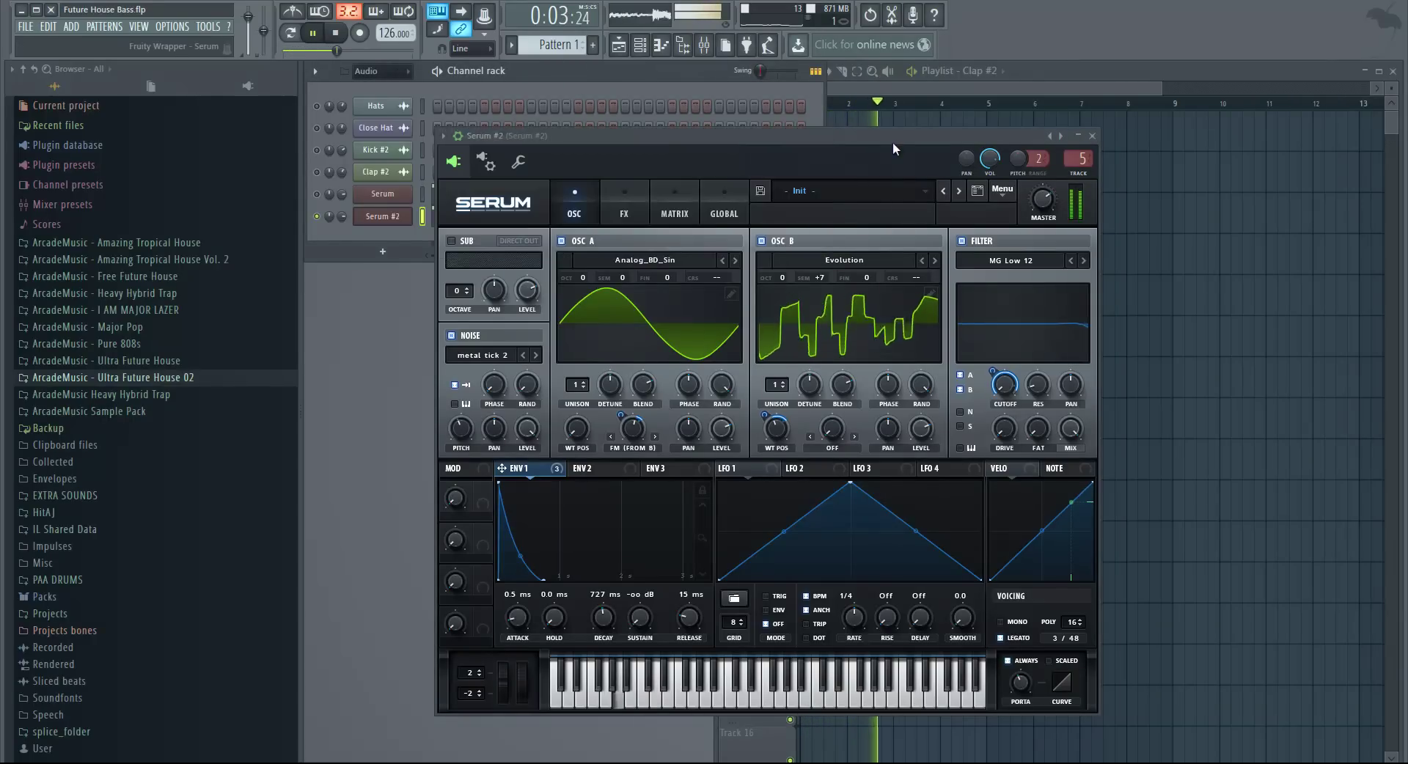
mouse_move(992, 376)
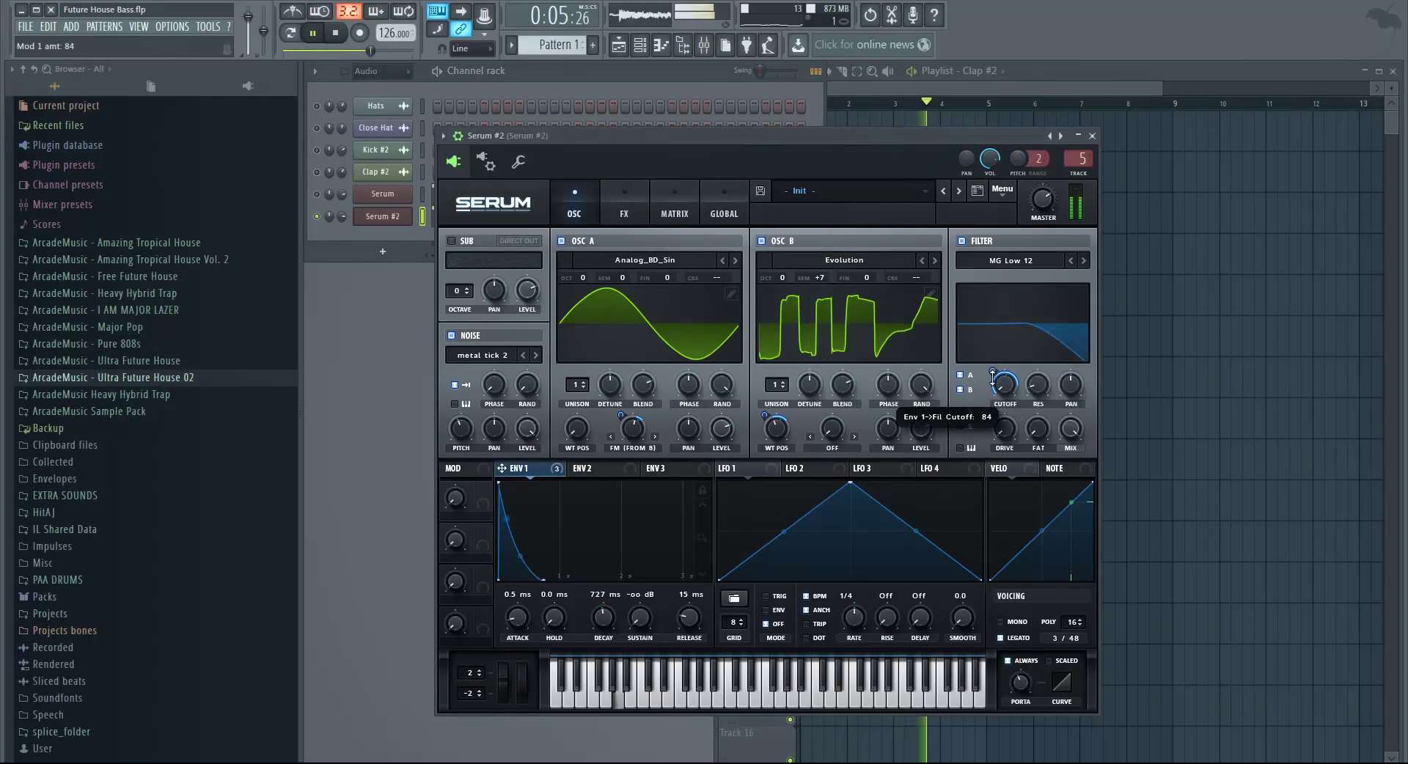
drag(992, 376, 993, 373)
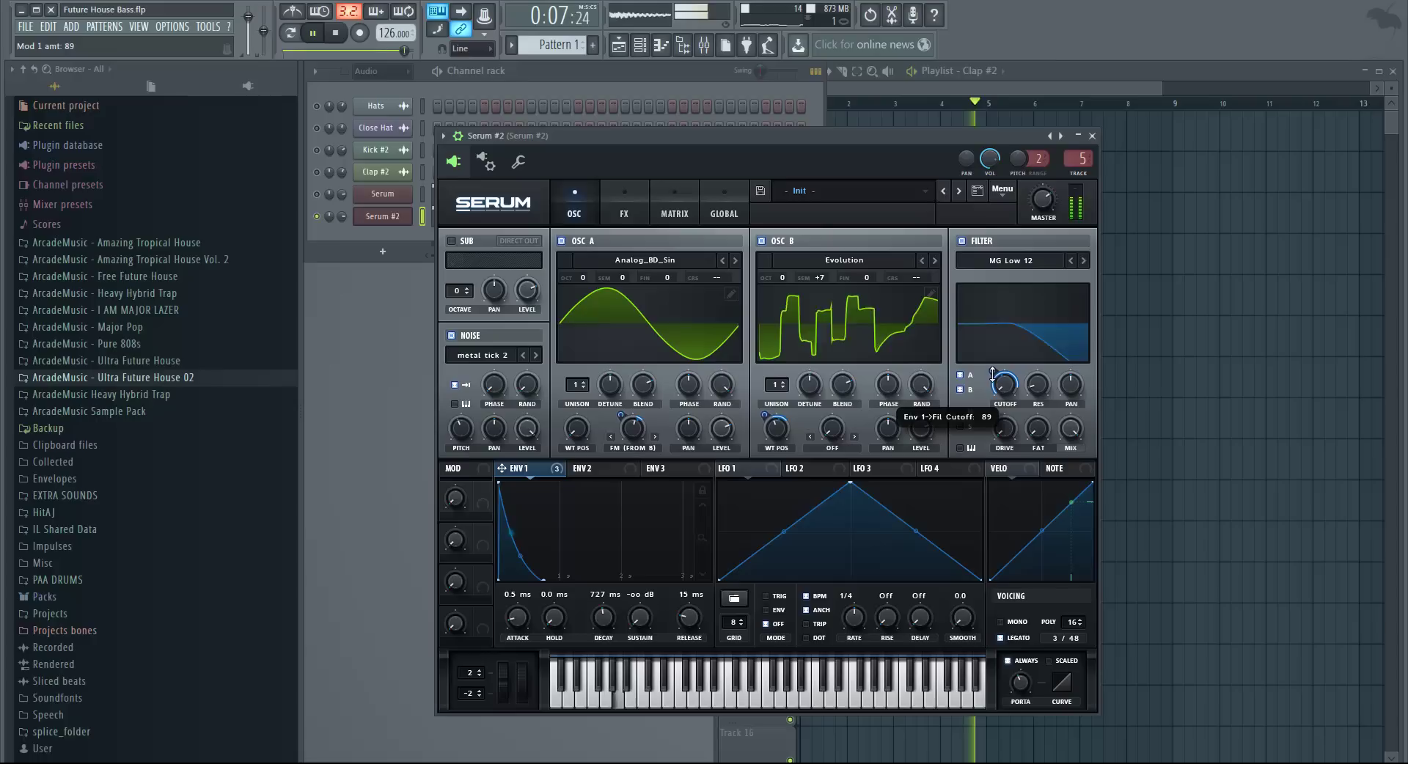
key(space)
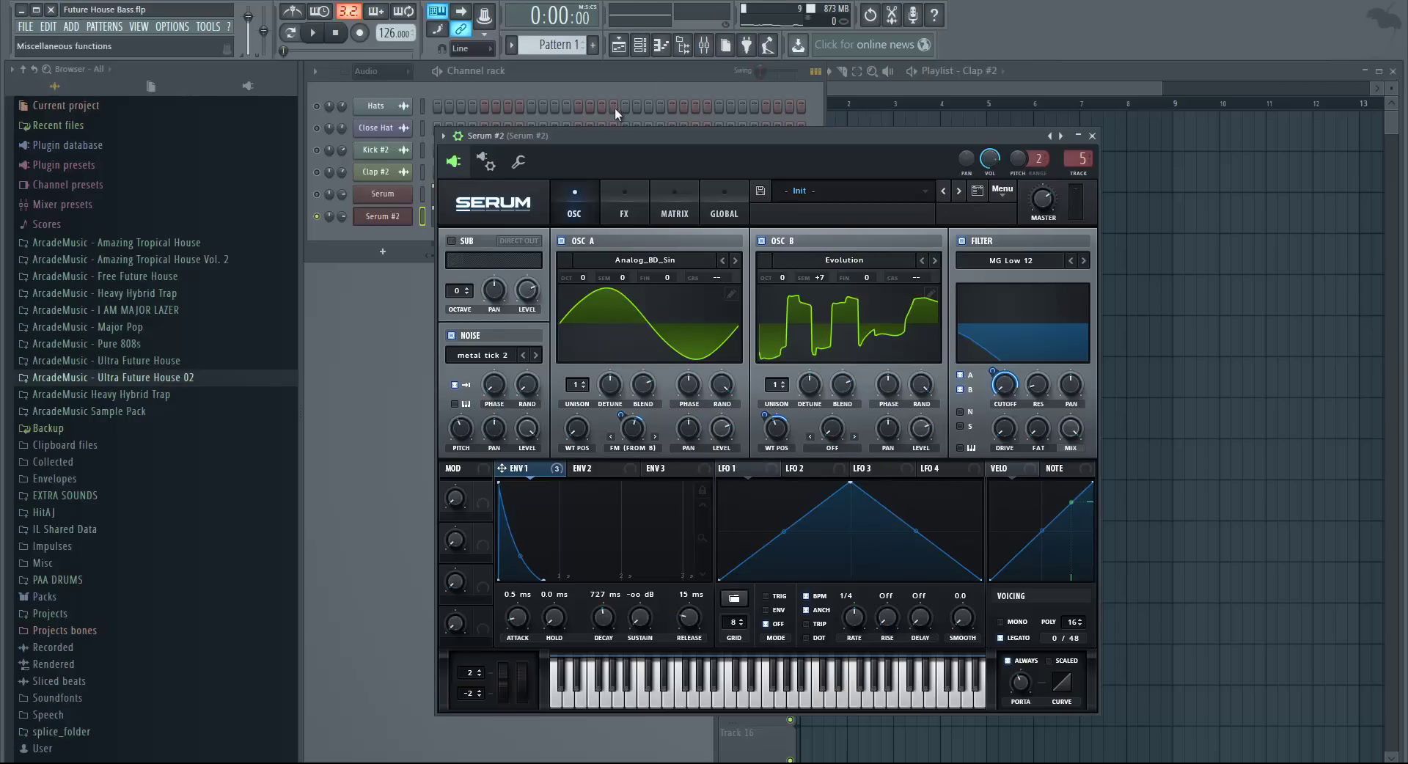
click(632, 76)
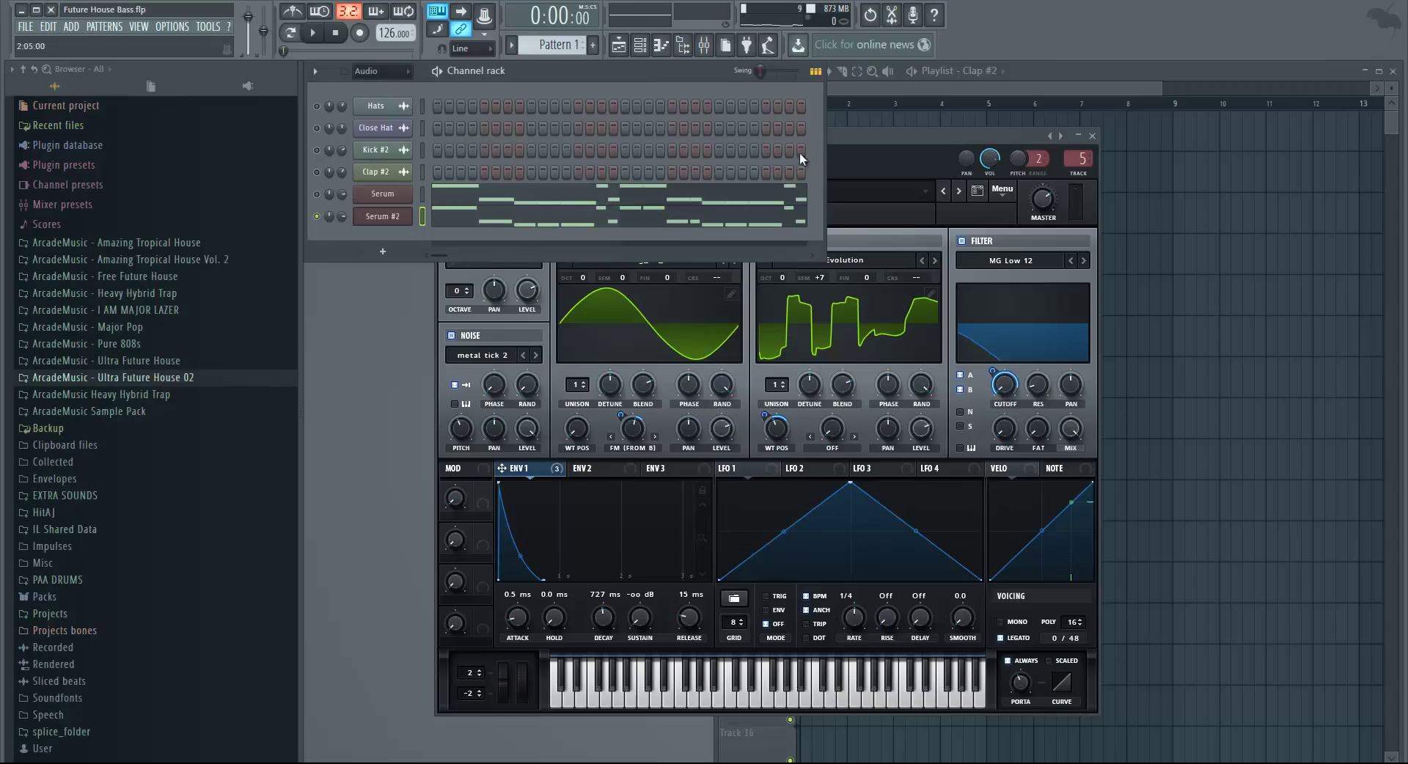
click(842, 140)
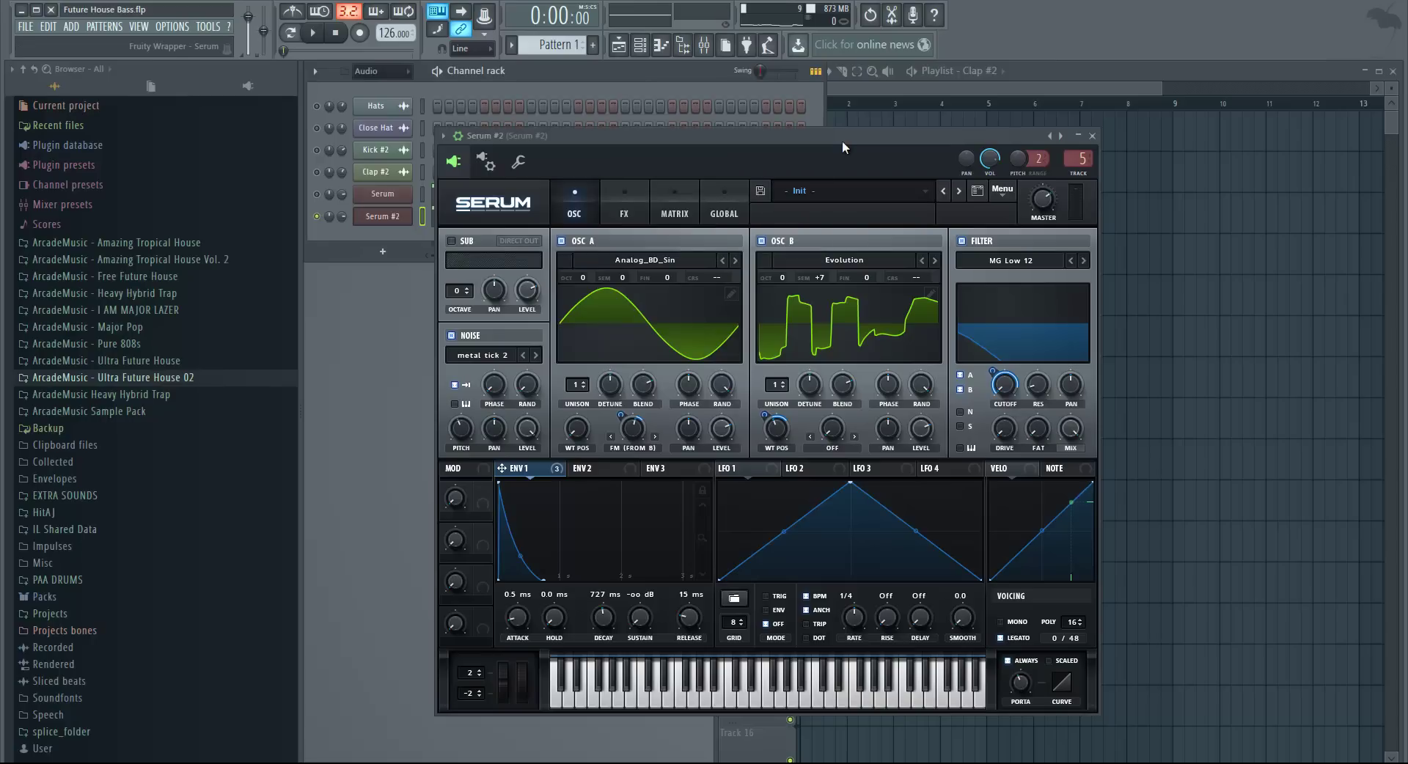
Enable the EQ in Serum's FX page and set its low band to LPF with Q at 43%.
click(627, 196)
click(457, 420)
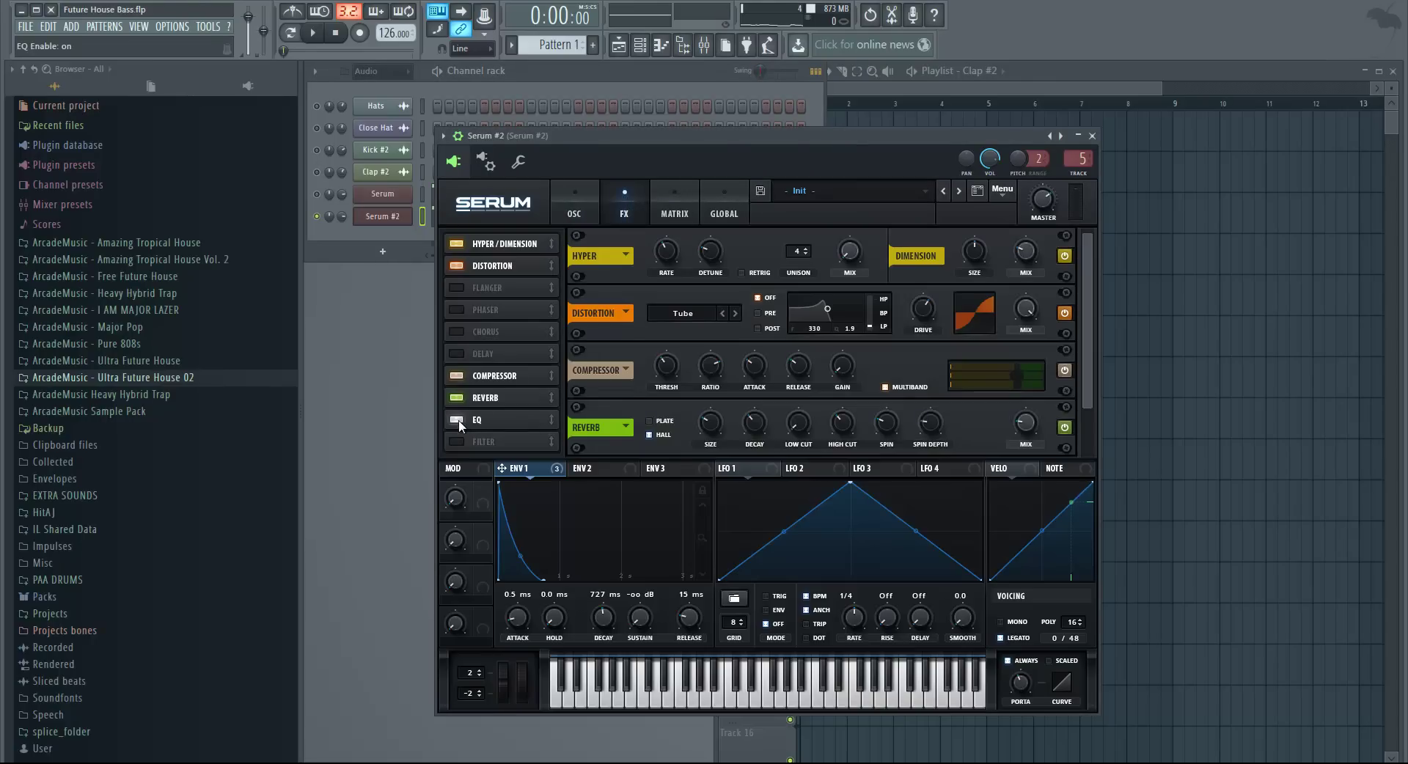
click(480, 421)
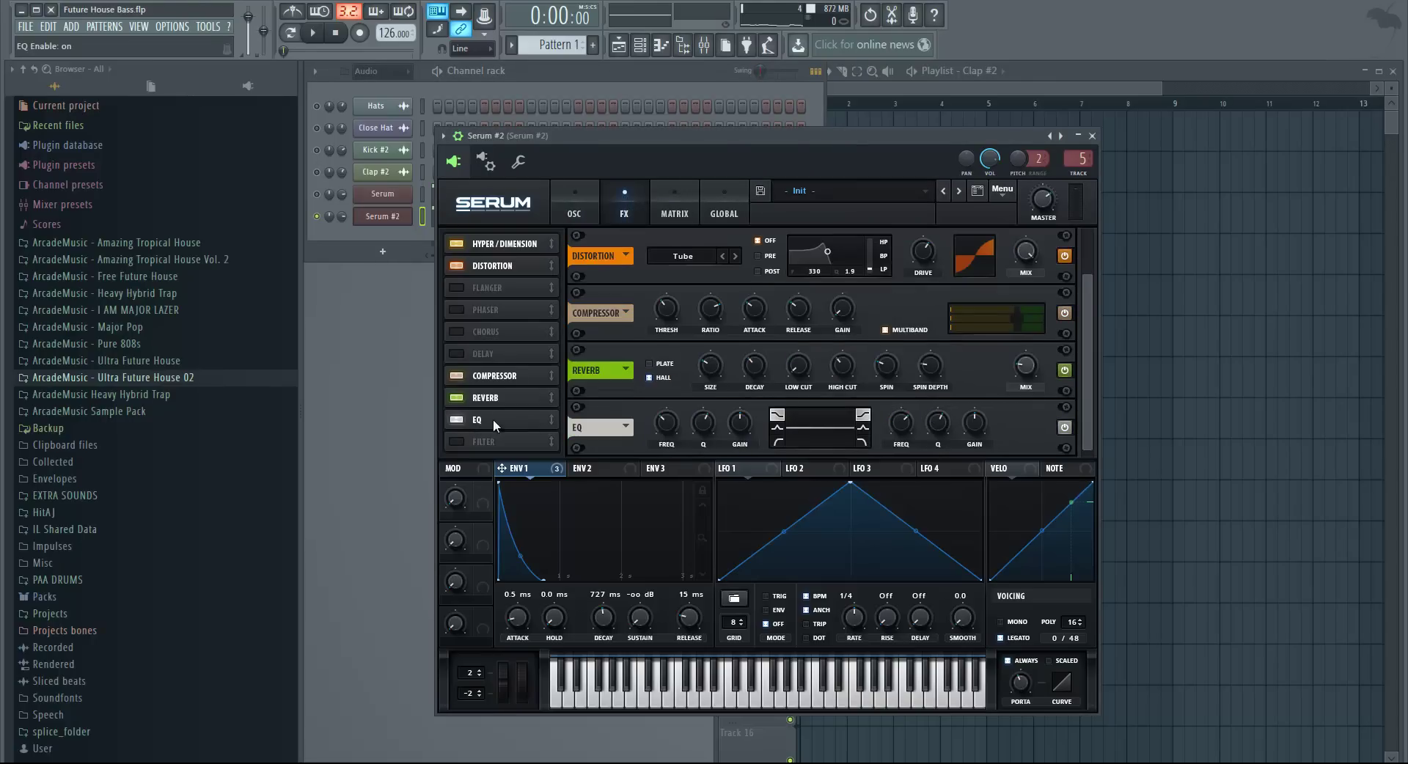
click(778, 443)
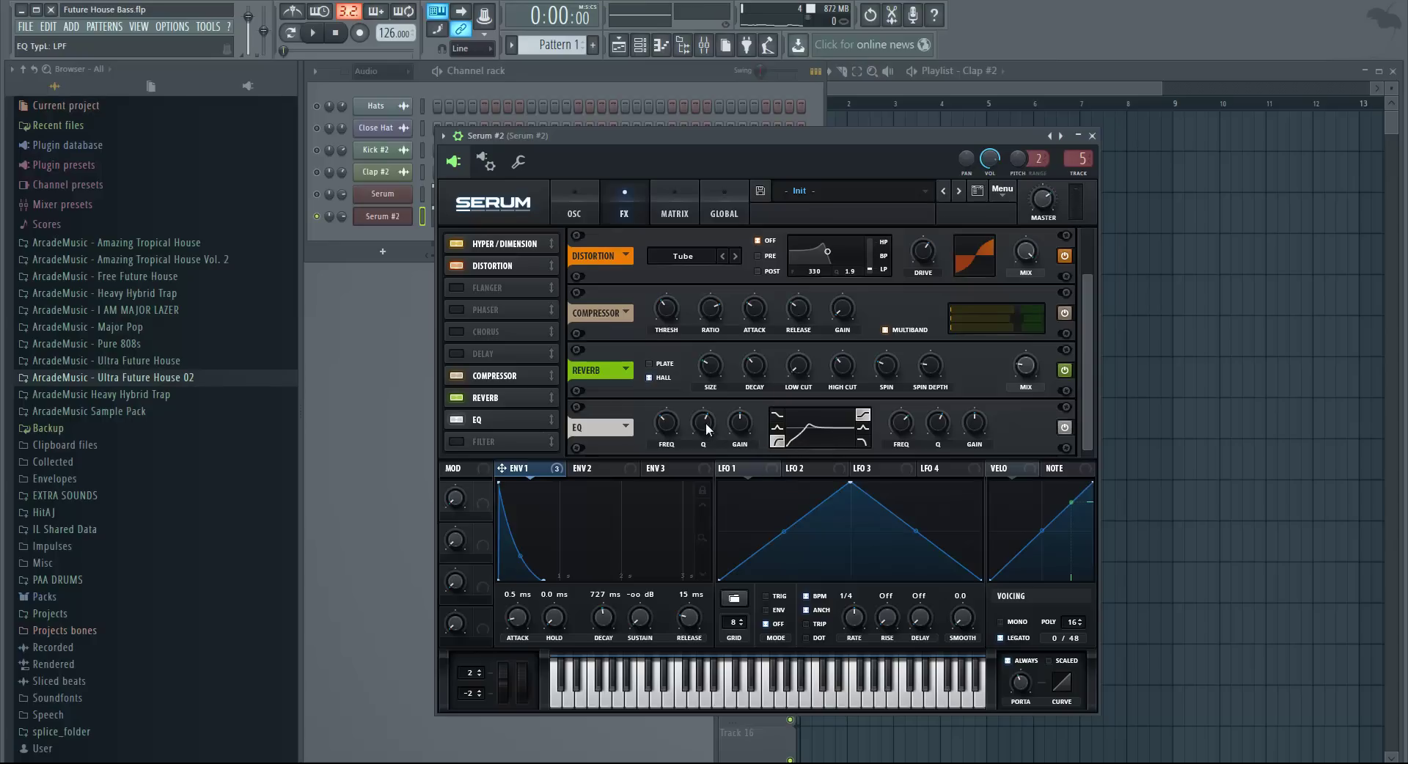
mouse_move(706, 435)
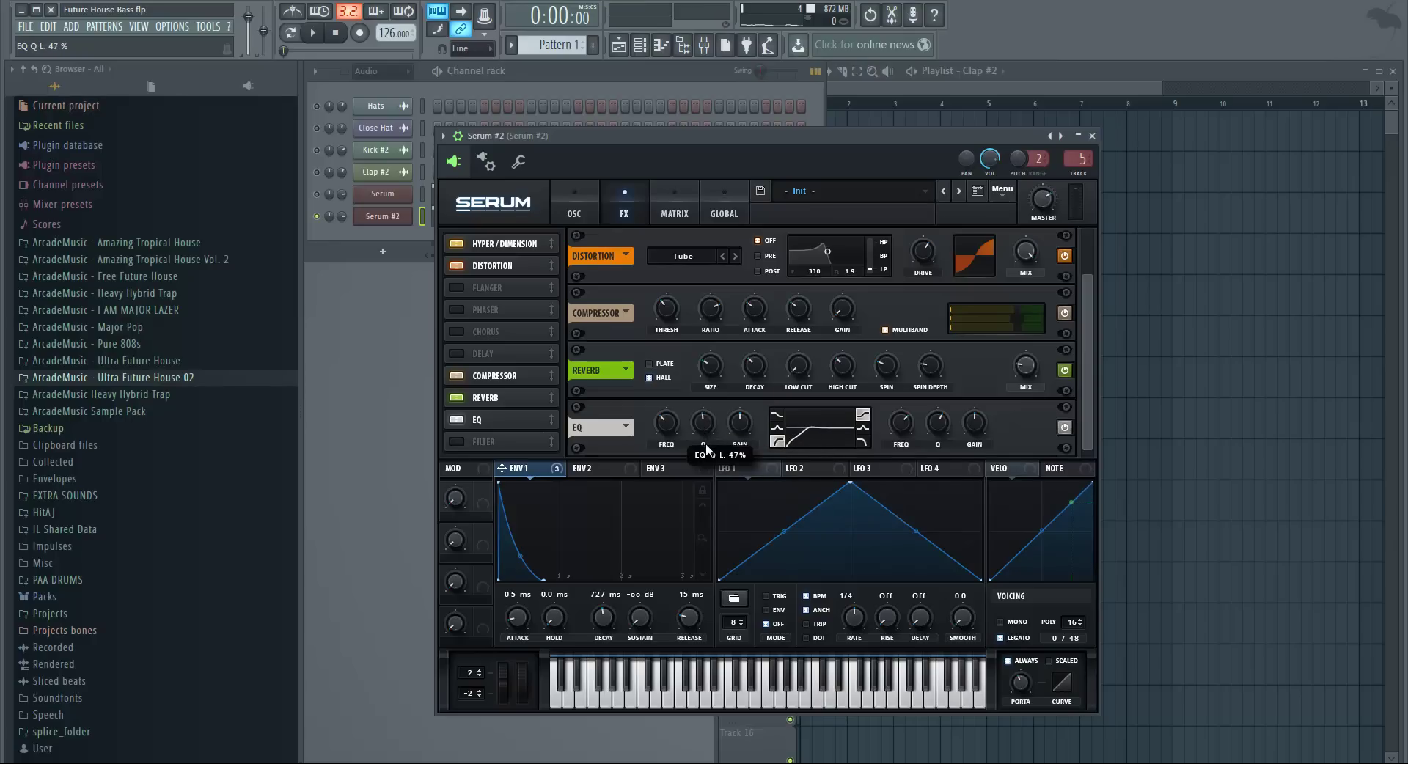
drag(709, 456, 710, 458)
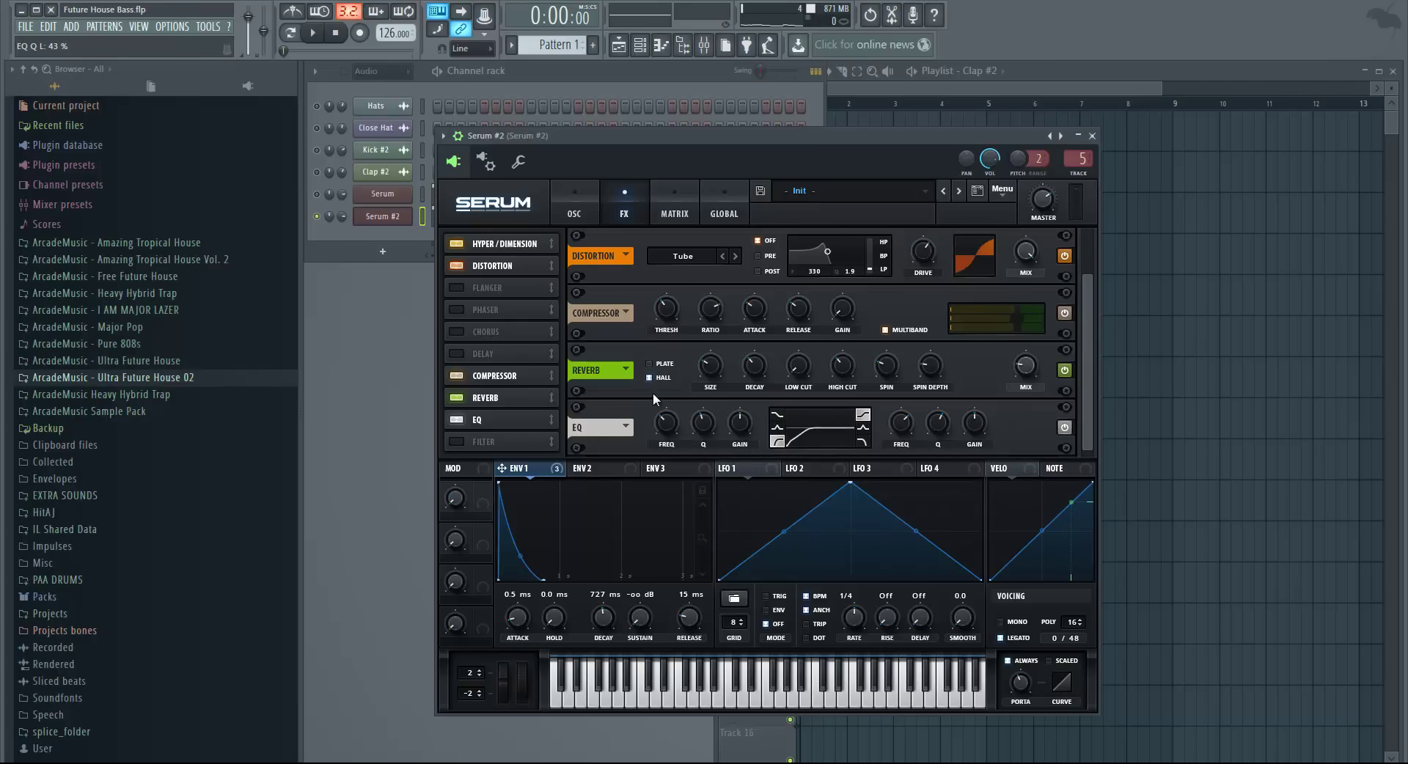
Return to the OSC page and unsolo the Serum channel so all channels play.
click(577, 212)
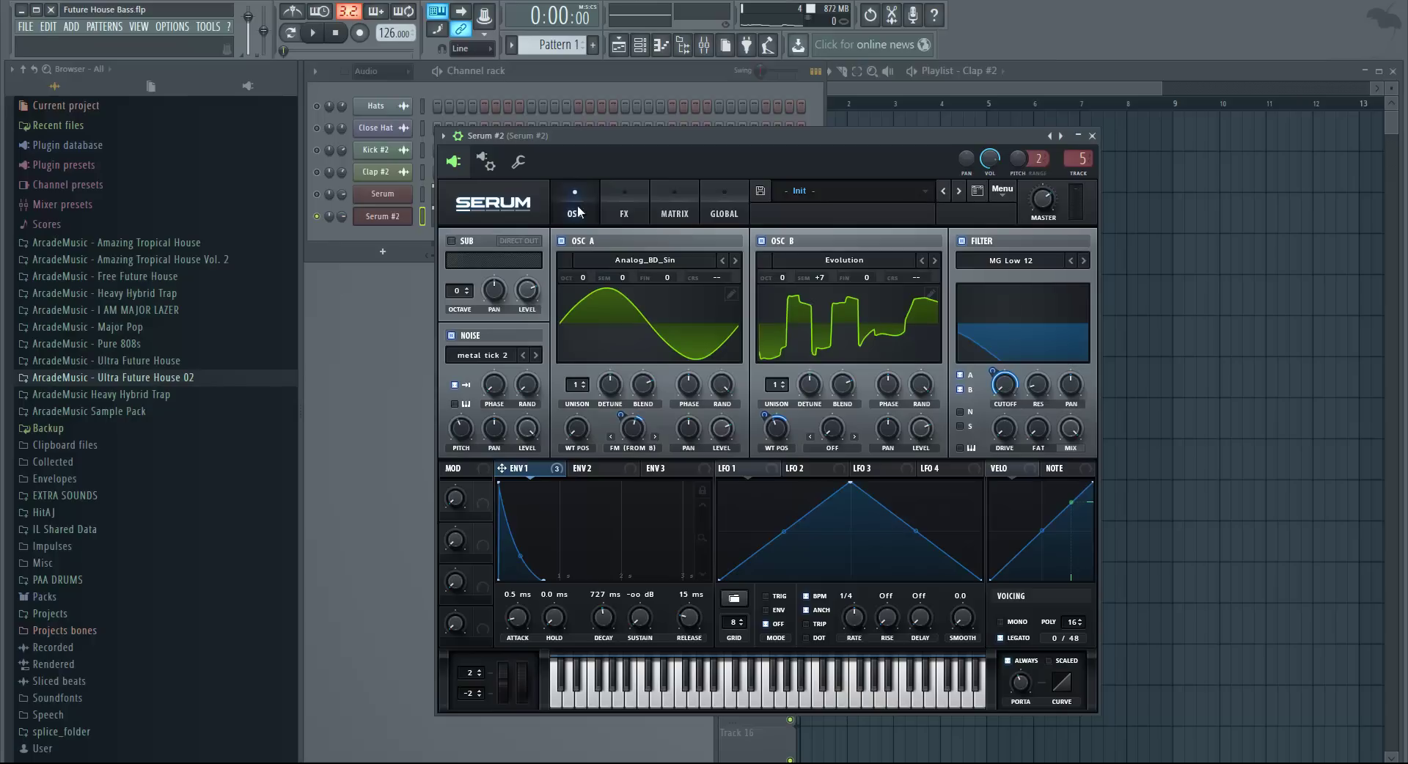
right_click(326, 203)
click(363, 209)
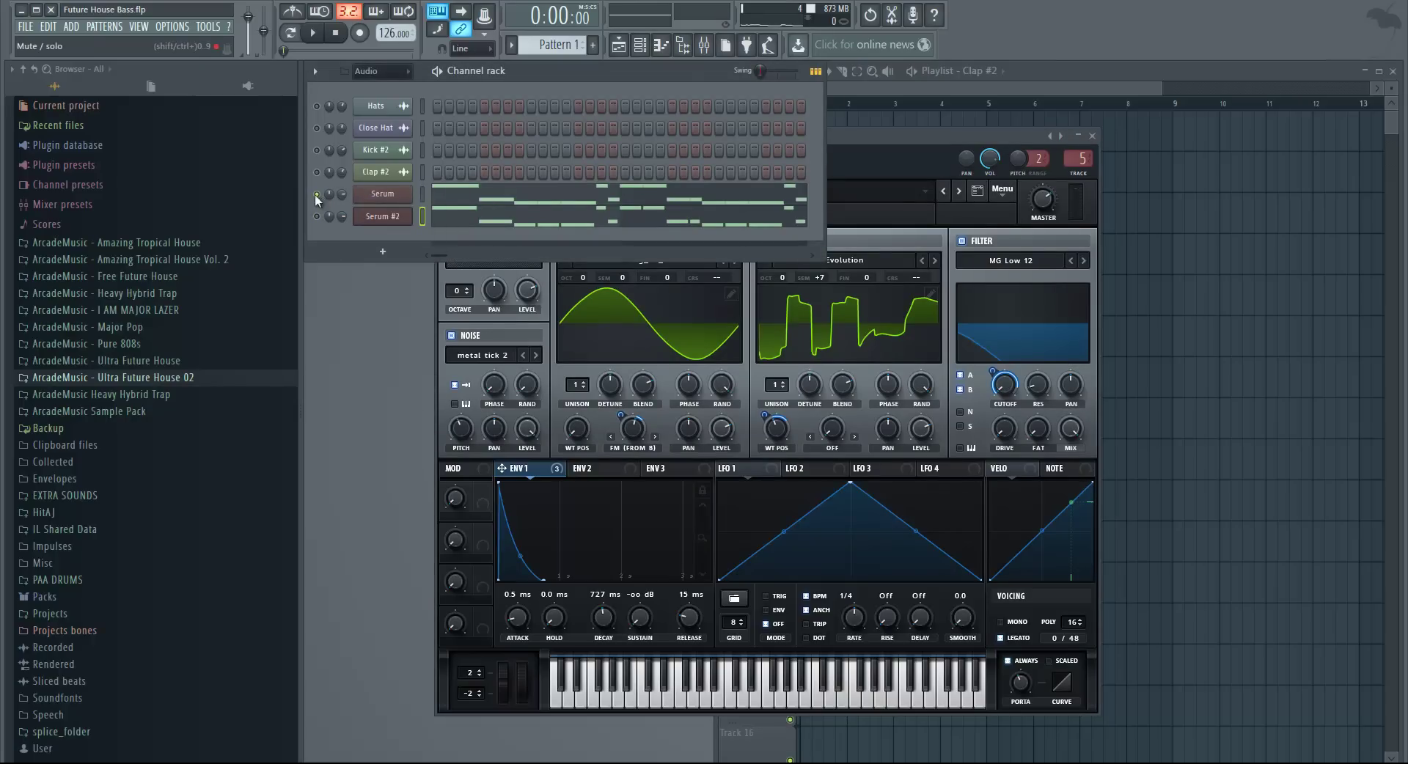
right_click(316, 194)
Check LFOTool on Serum #2's mixer insert, then close the mixer and Serum windows.
click(705, 47)
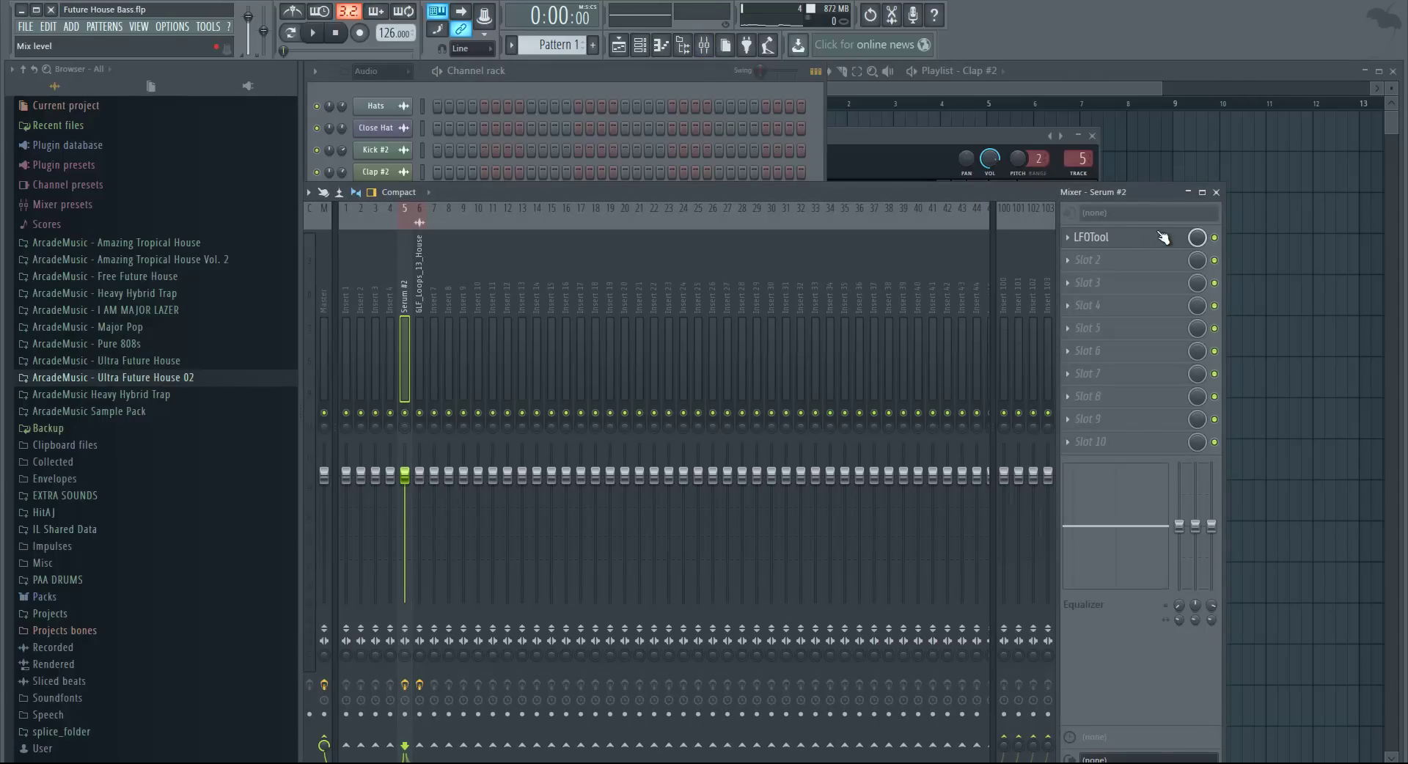
click(1127, 237)
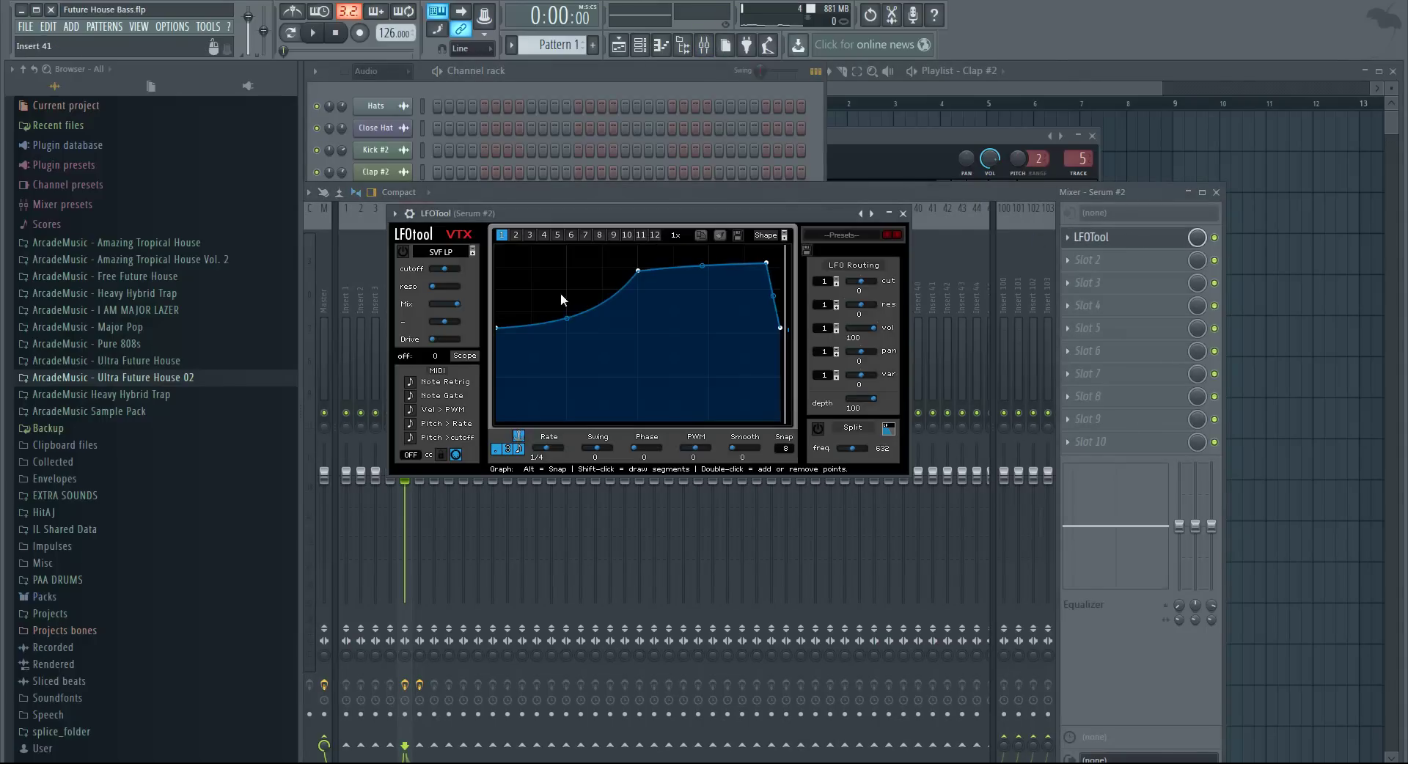
click(903, 213)
click(1216, 192)
click(1093, 136)
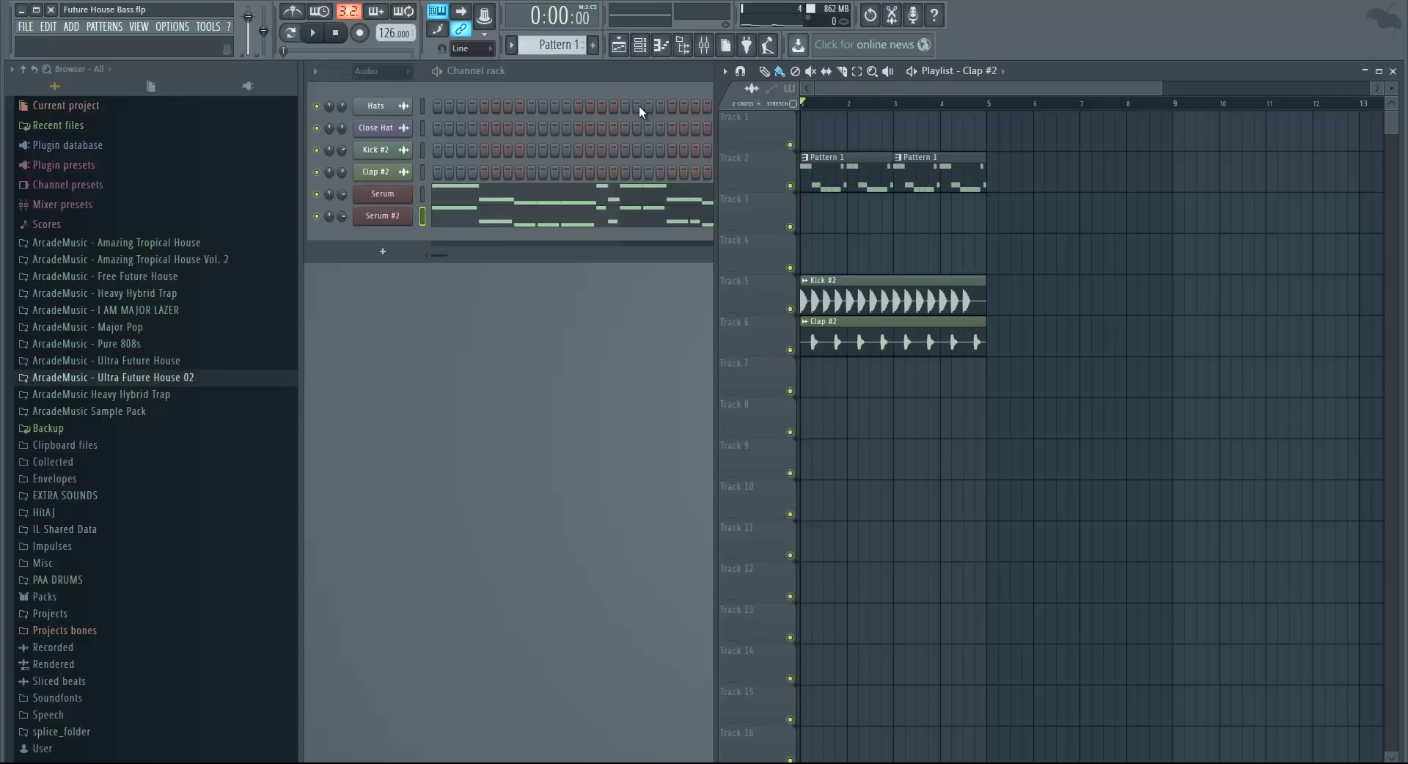
Play the full mix through, stop it, and reopen Serum #2.
key(space)
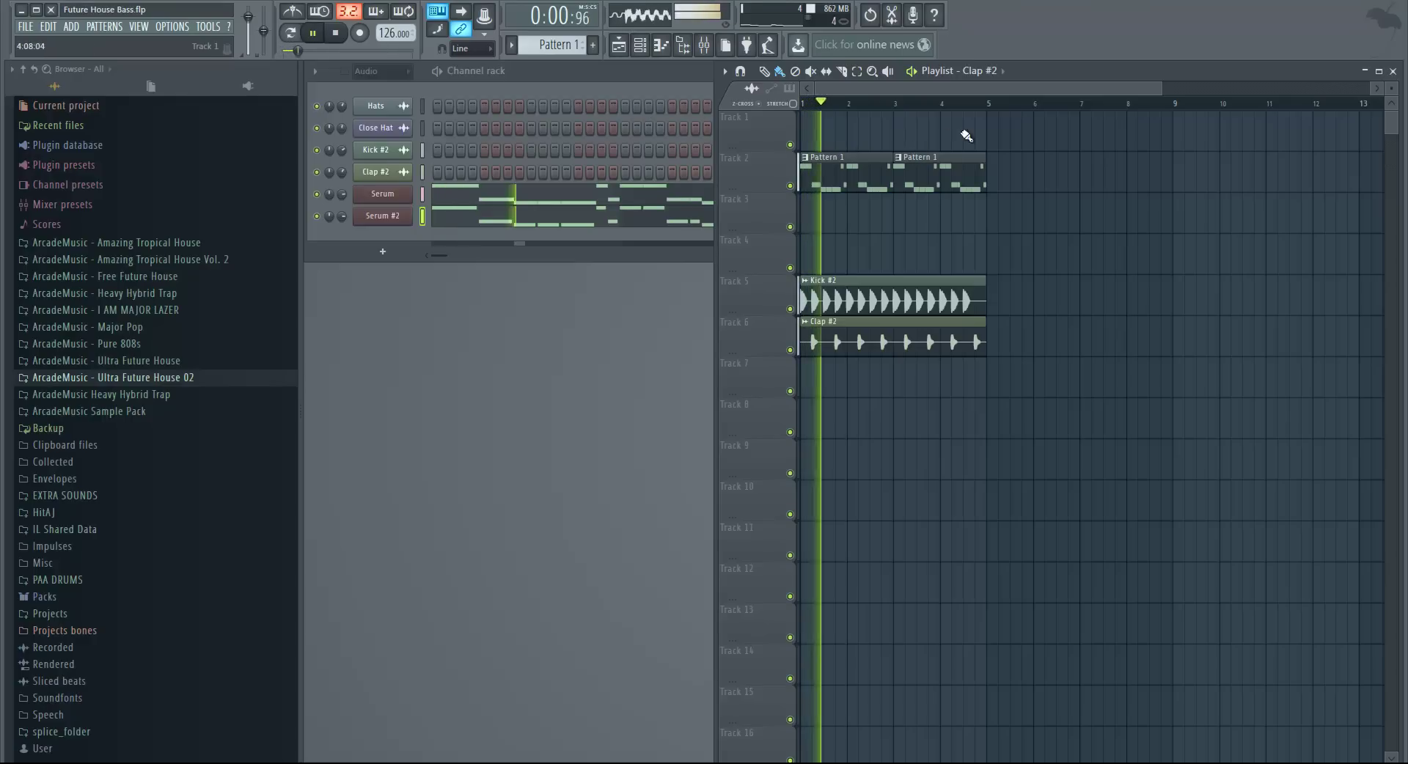
scroll(936, 109, down, 1)
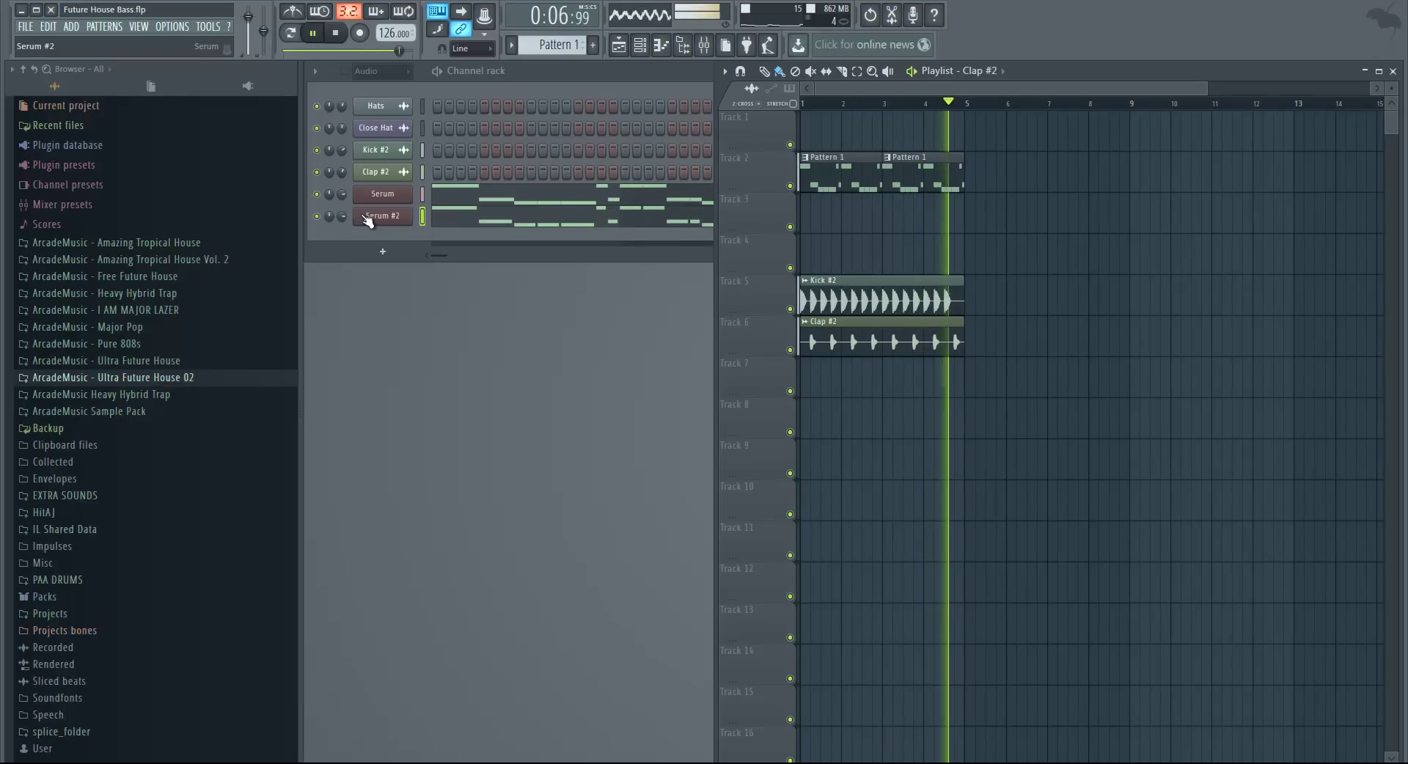
click(344, 196)
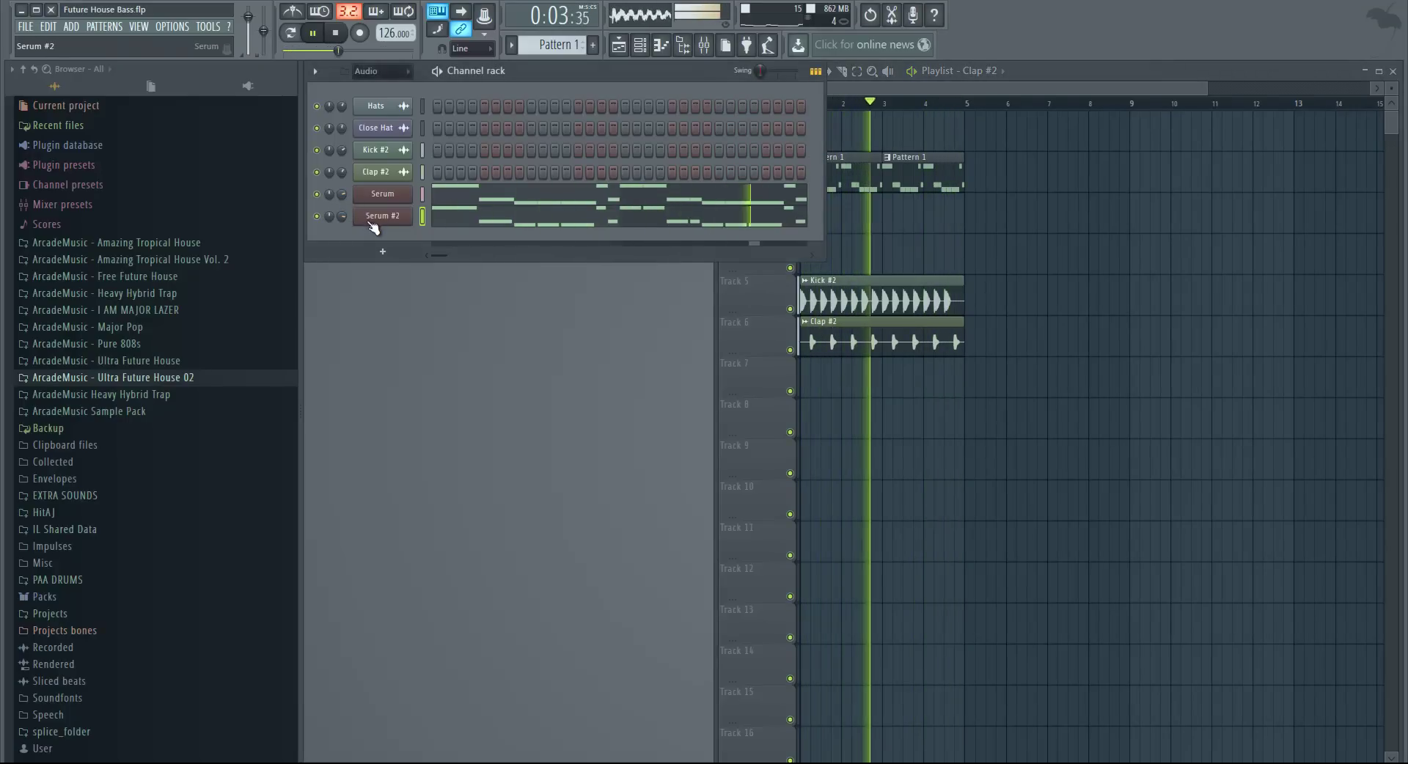
click(988, 83)
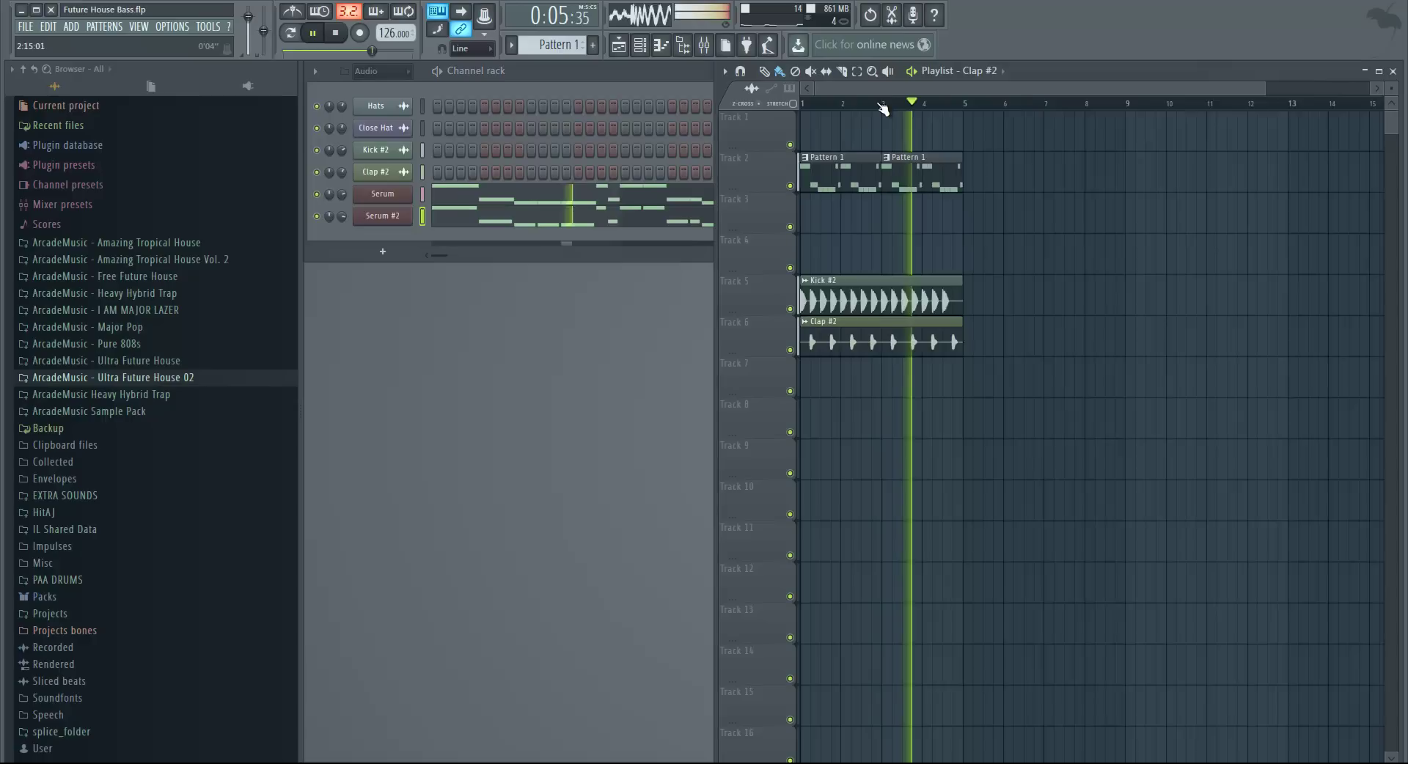
scroll(802, 110, down, 2)
key(space)
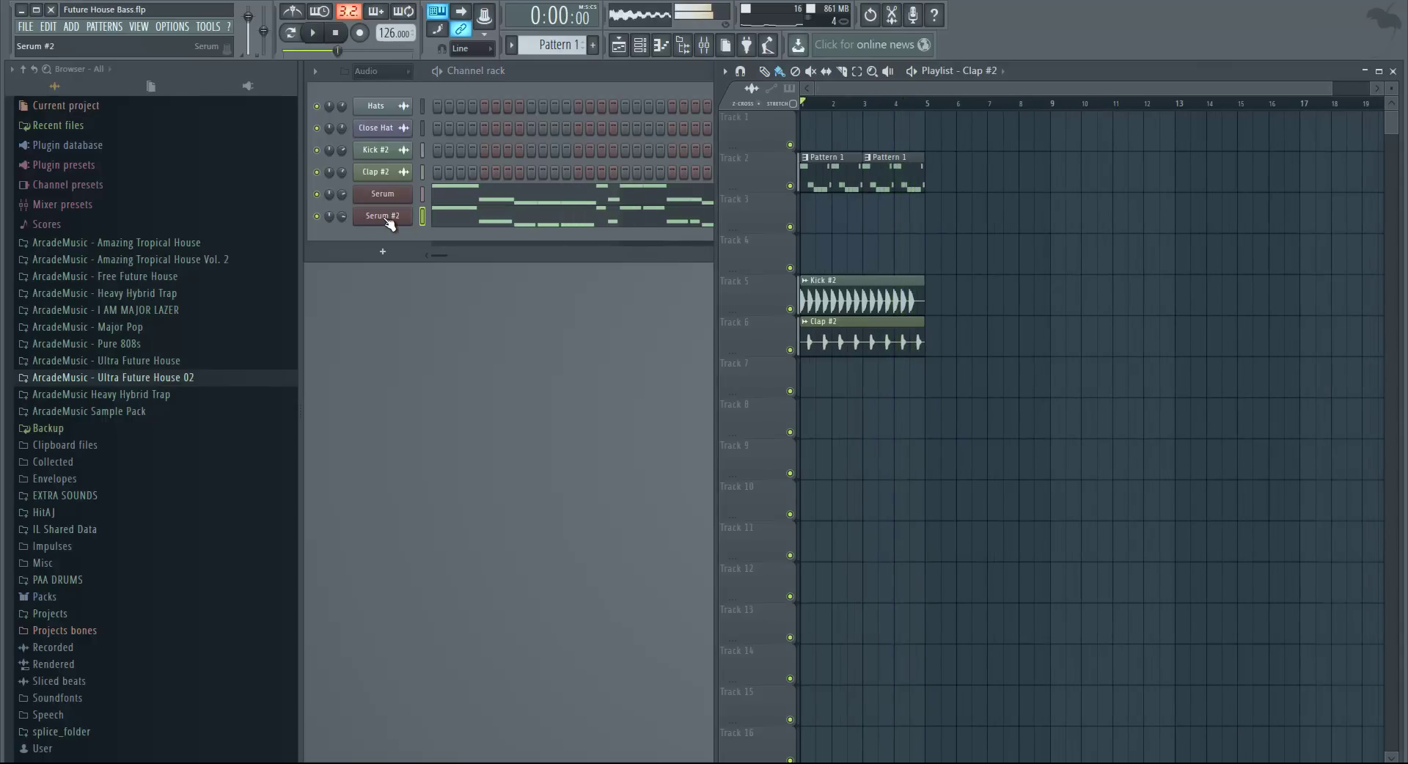
click(387, 220)
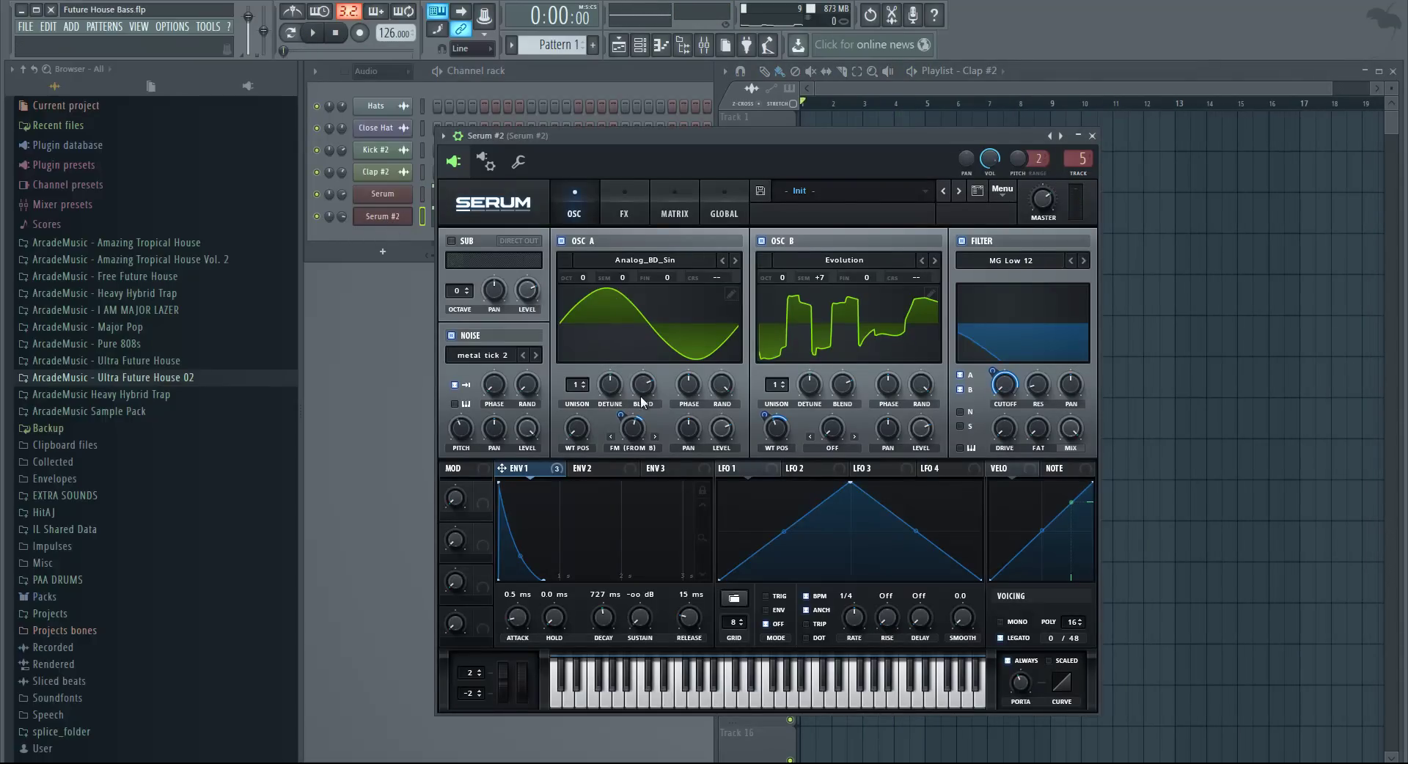
Start playback and sweep oscillator B's wavetable position.
mouse_move(632, 444)
mouse_move(777, 431)
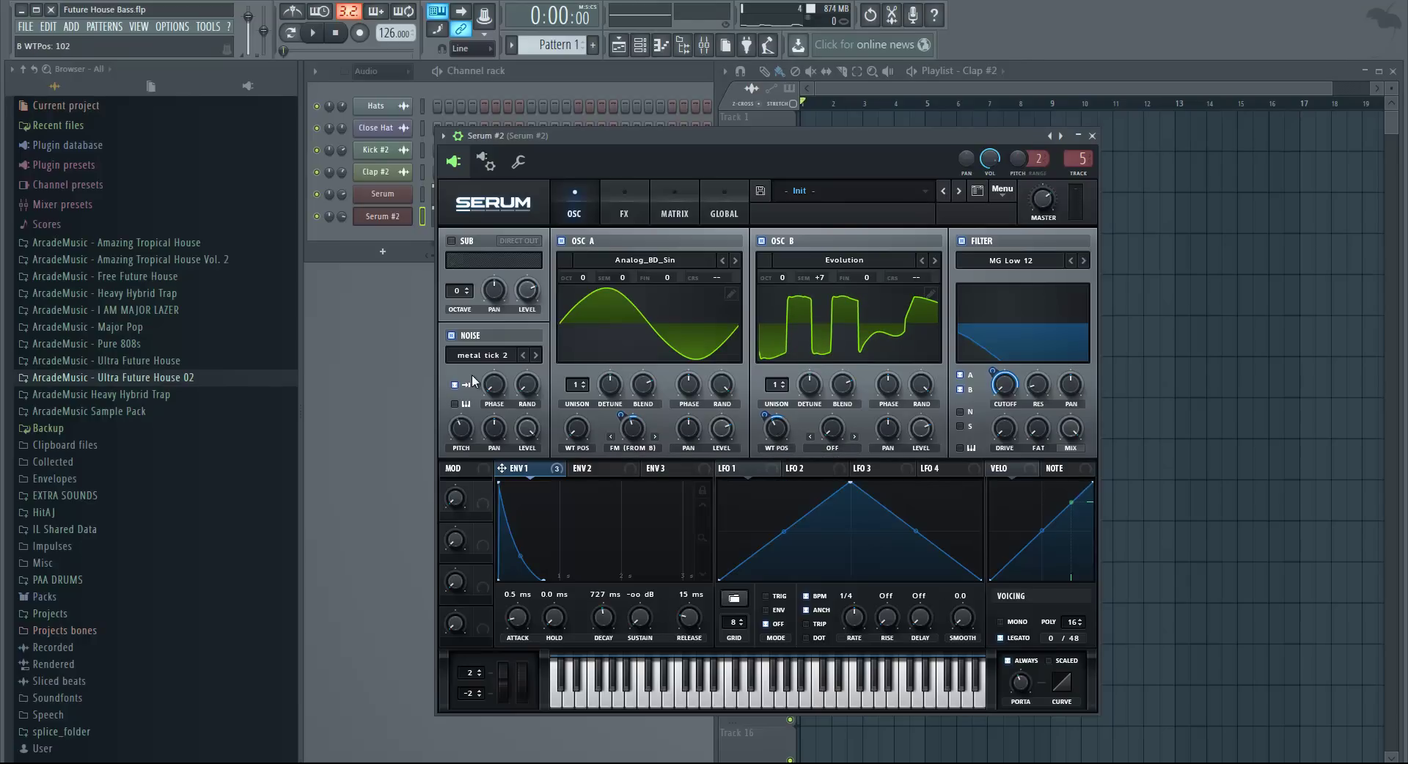
click(1046, 78)
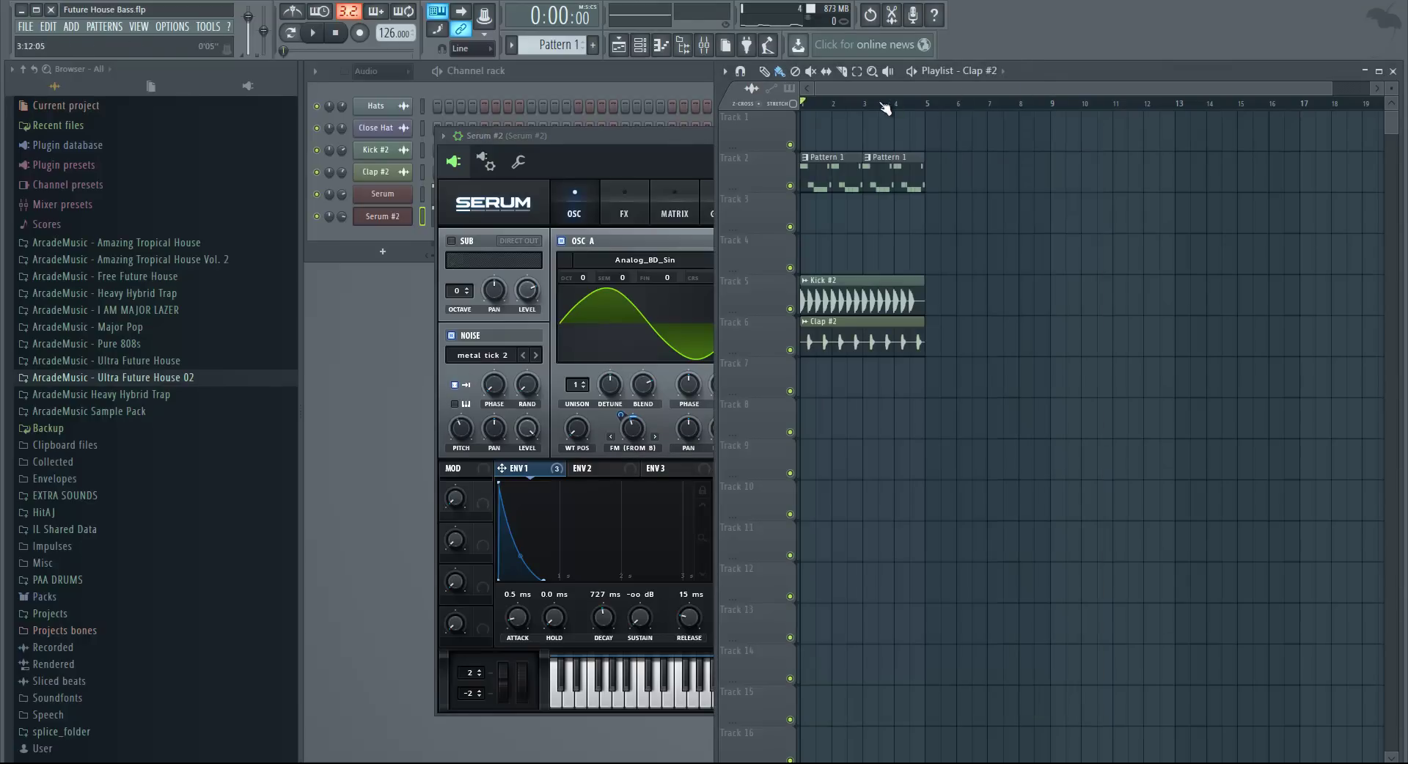
key(space)
click(675, 138)
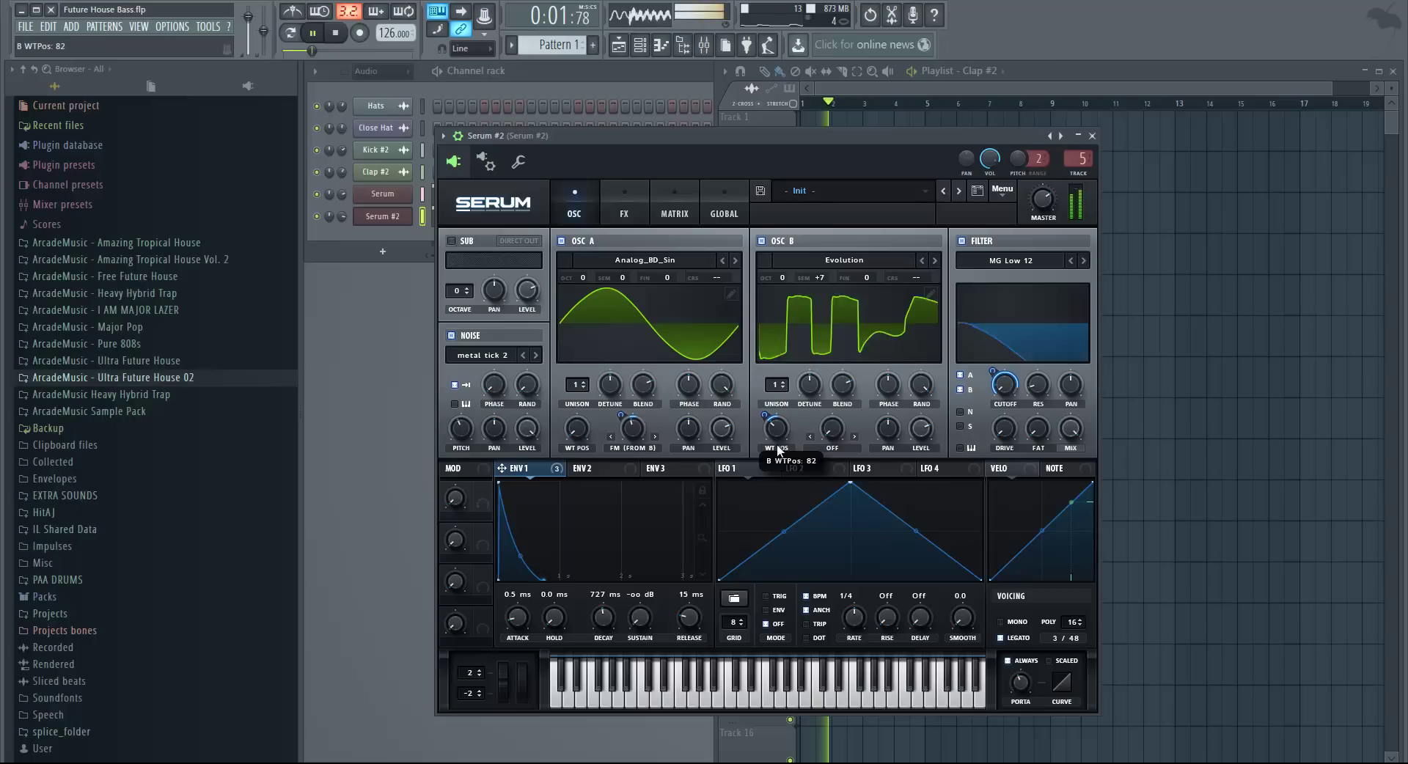
drag(778, 455, 778, 427)
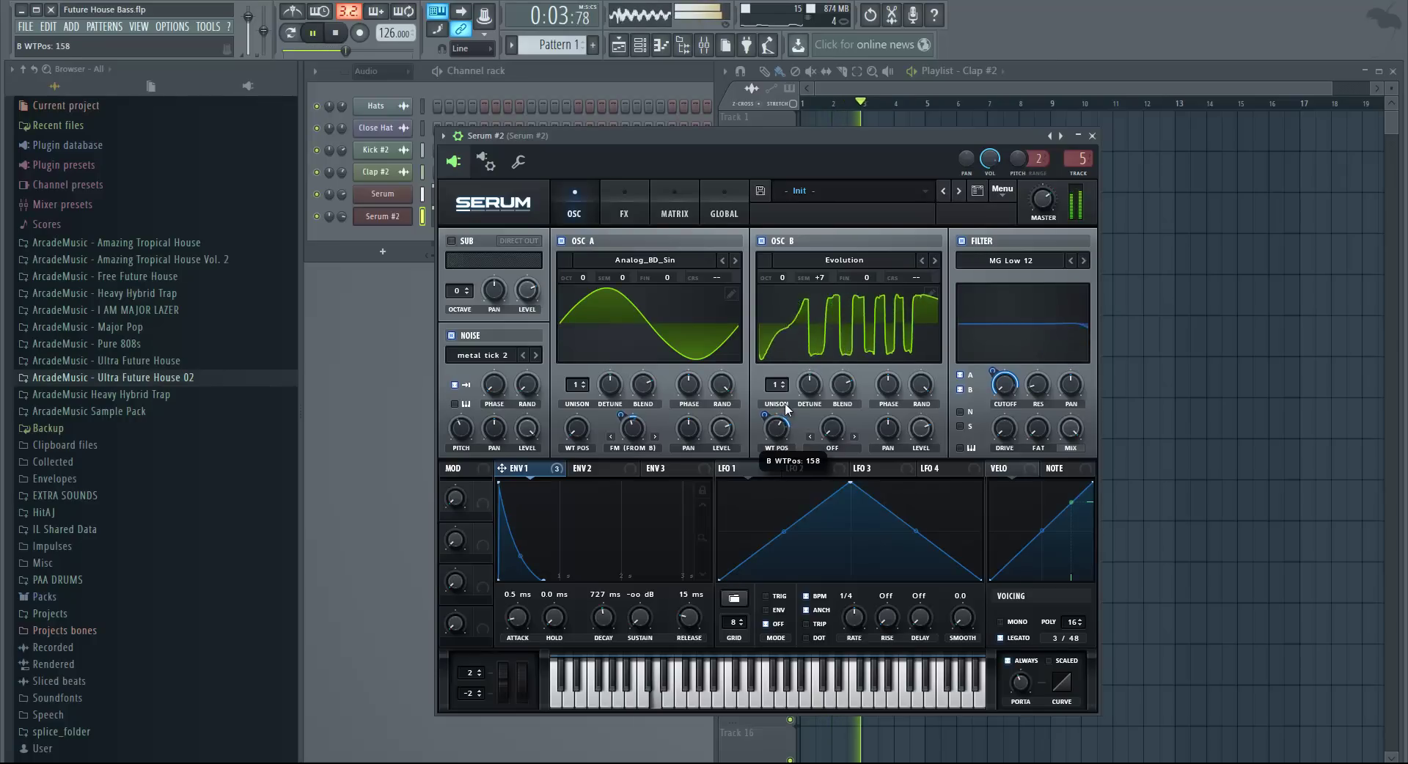
Set OSC A FM from B to 74% and Env 1's wavetable modulation to 15.
drag(650, 437, 637, 398)
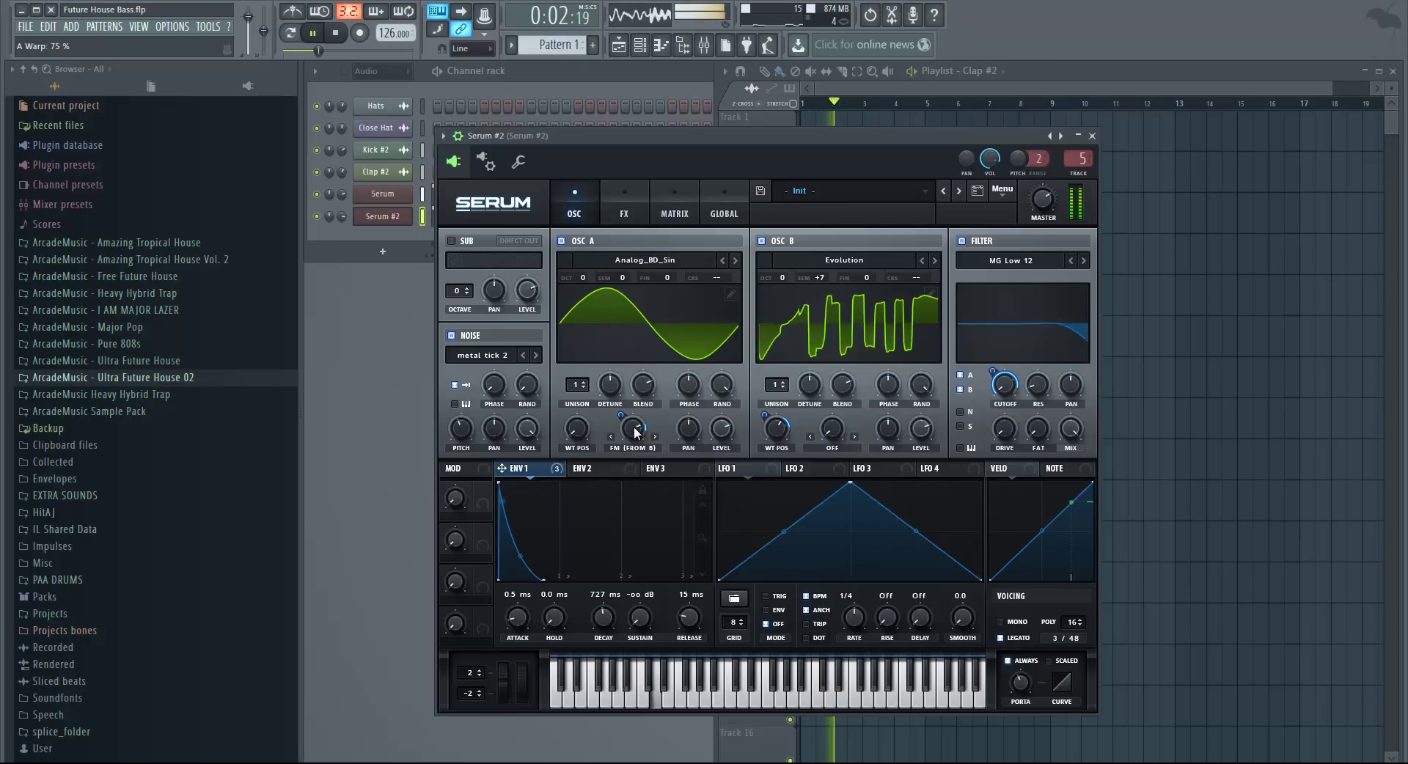
drag(631, 433, 630, 435)
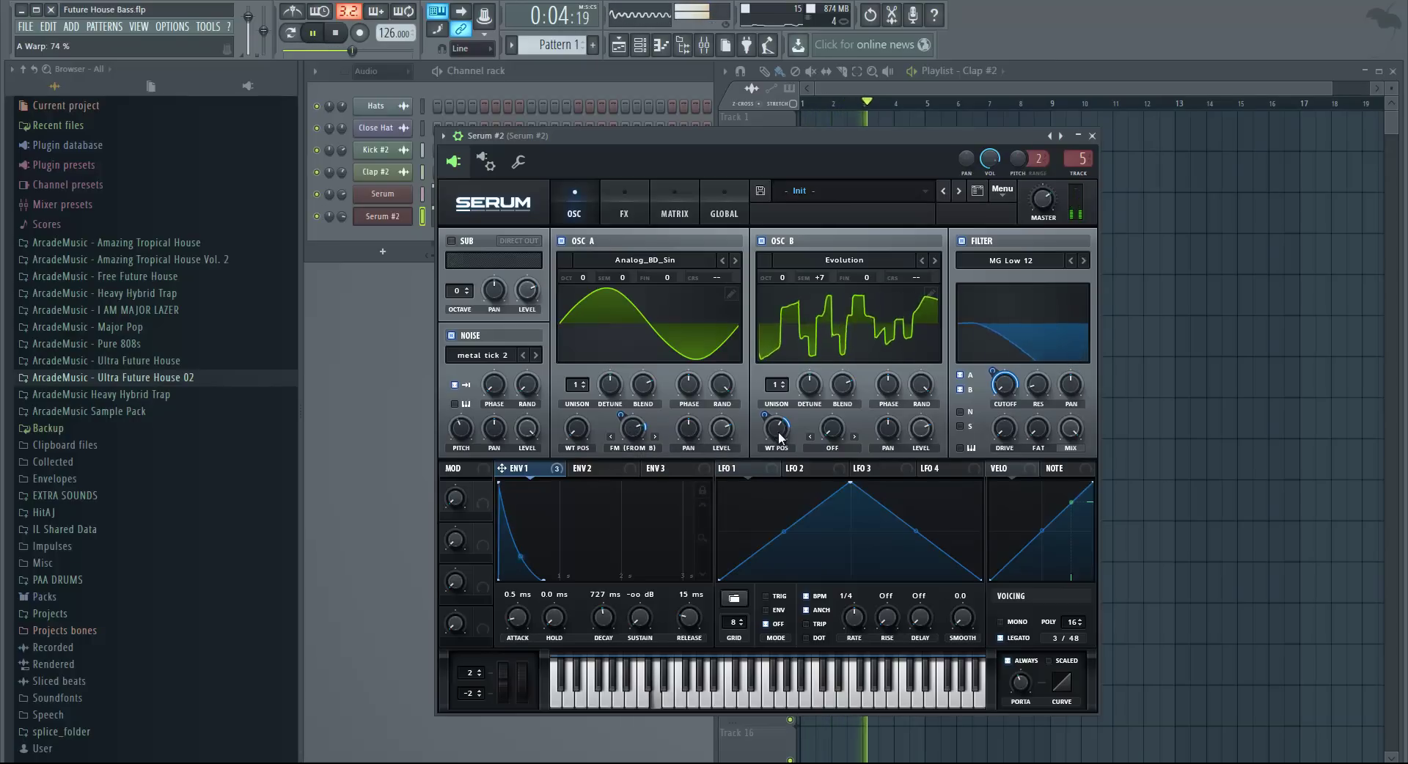
drag(766, 418, 778, 436)
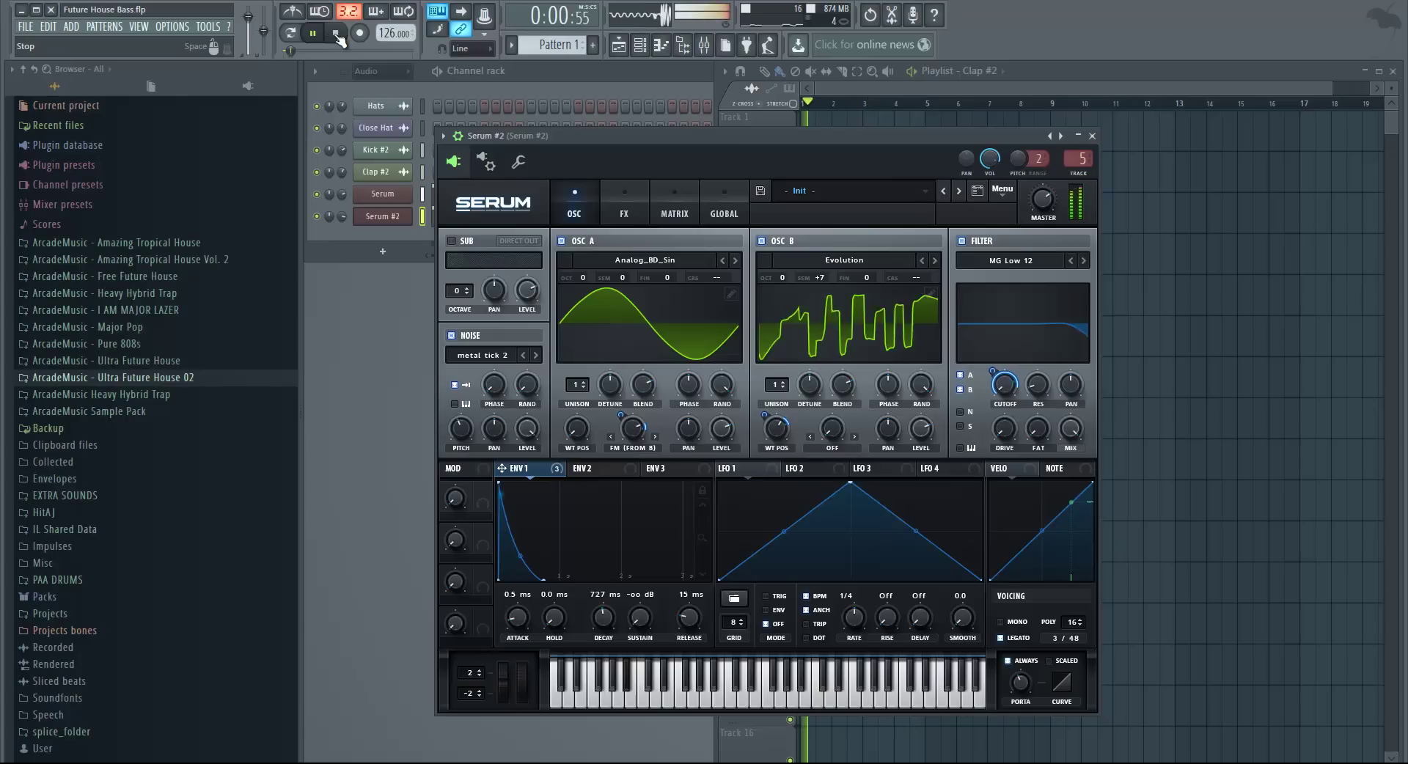
click(338, 35)
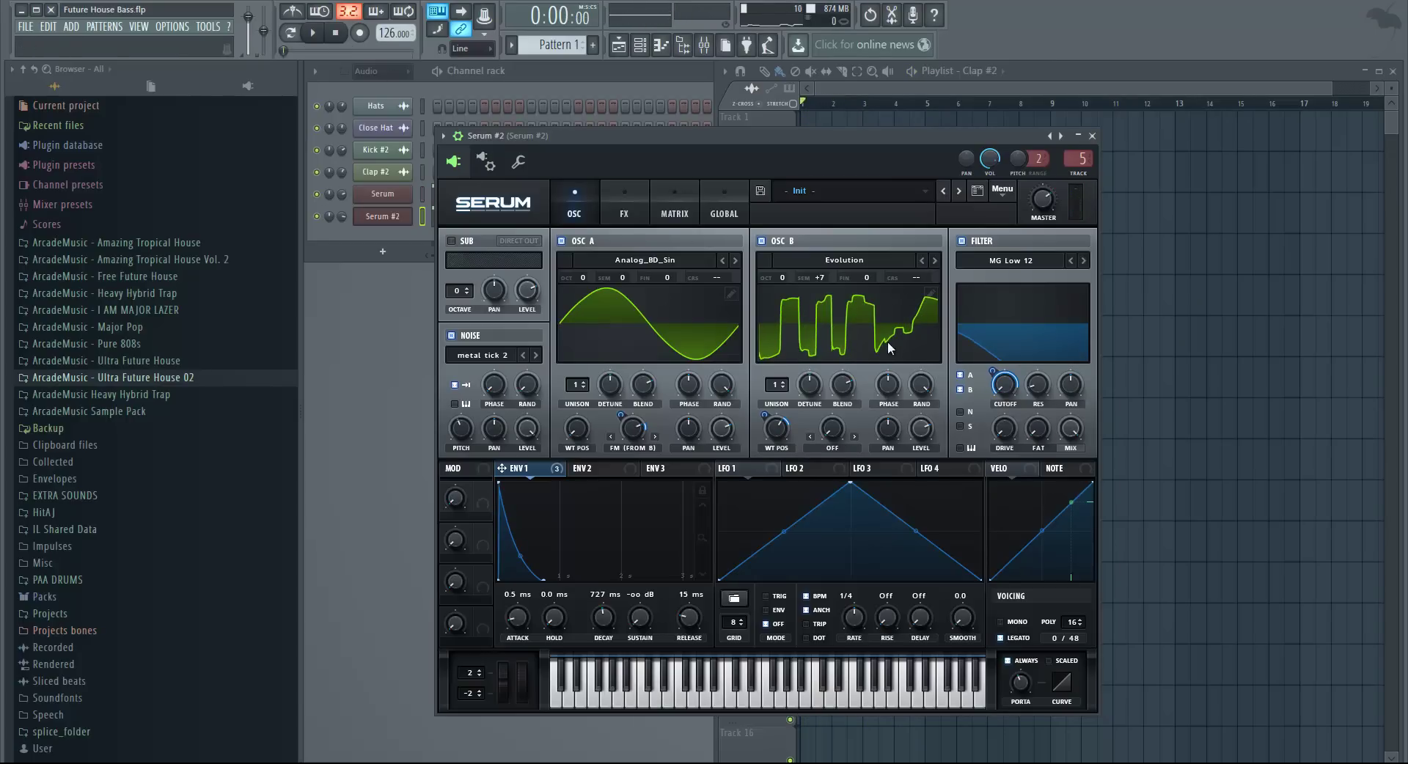
Swap Serum #2's OSC B wavetable from Evolution to Digital > DirtySaw and audition the layered sound.
click(843, 259)
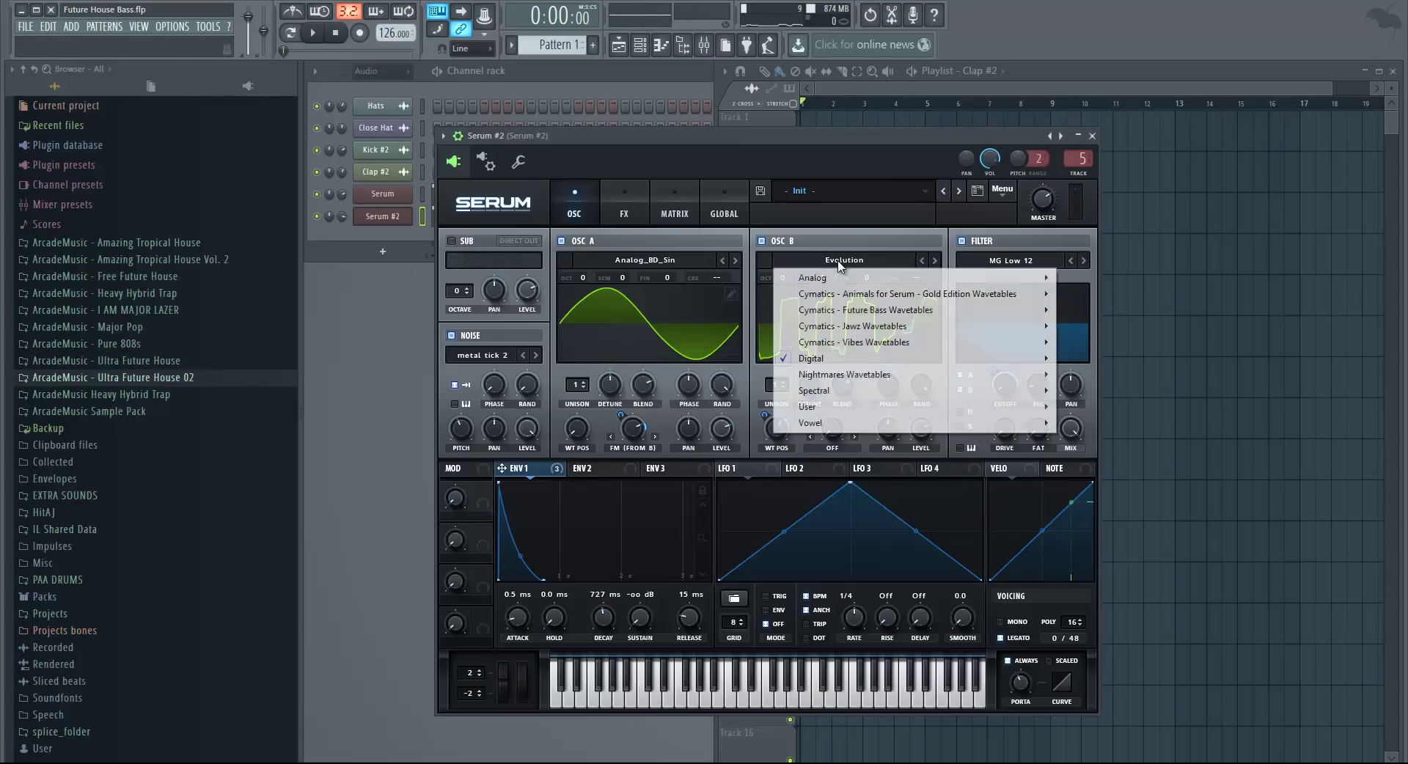
mouse_move(825, 363)
click(1086, 419)
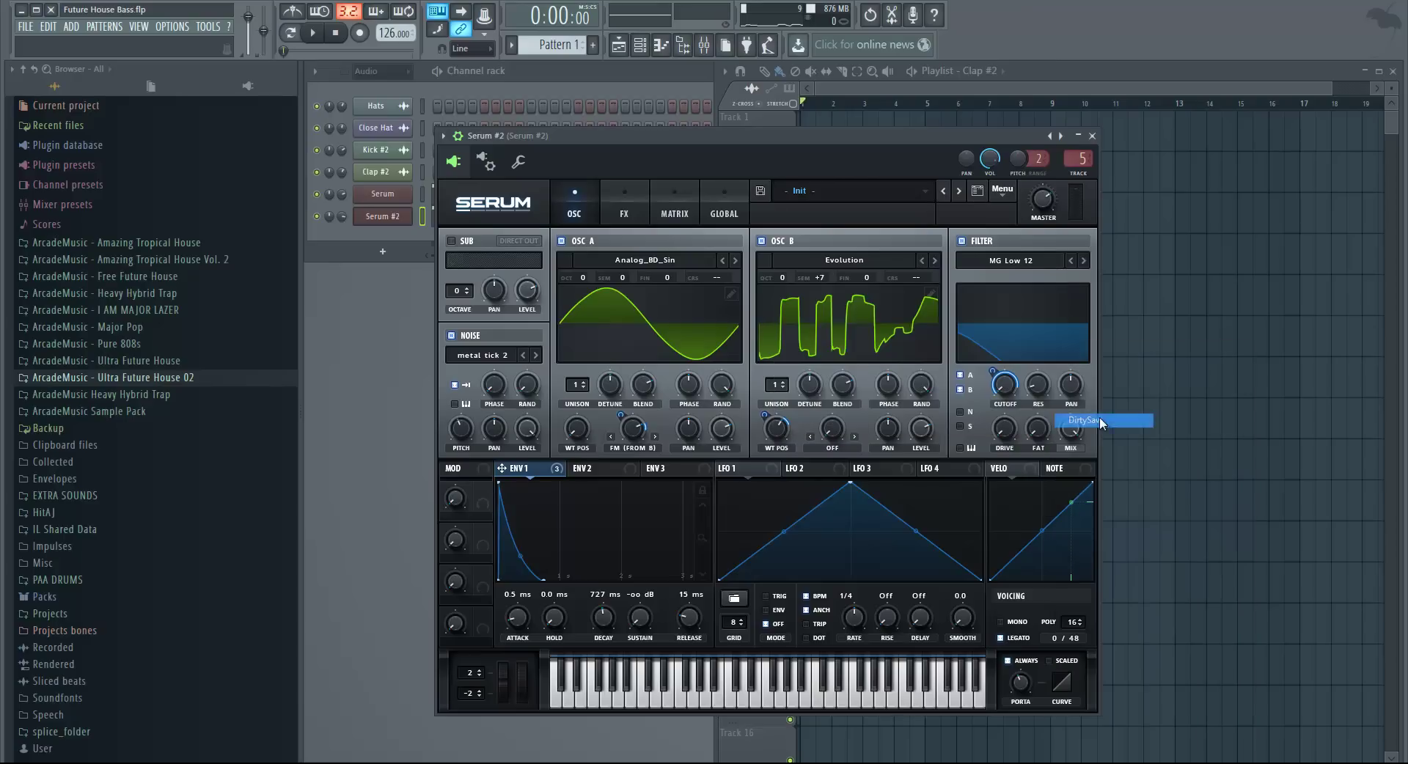
click(317, 34)
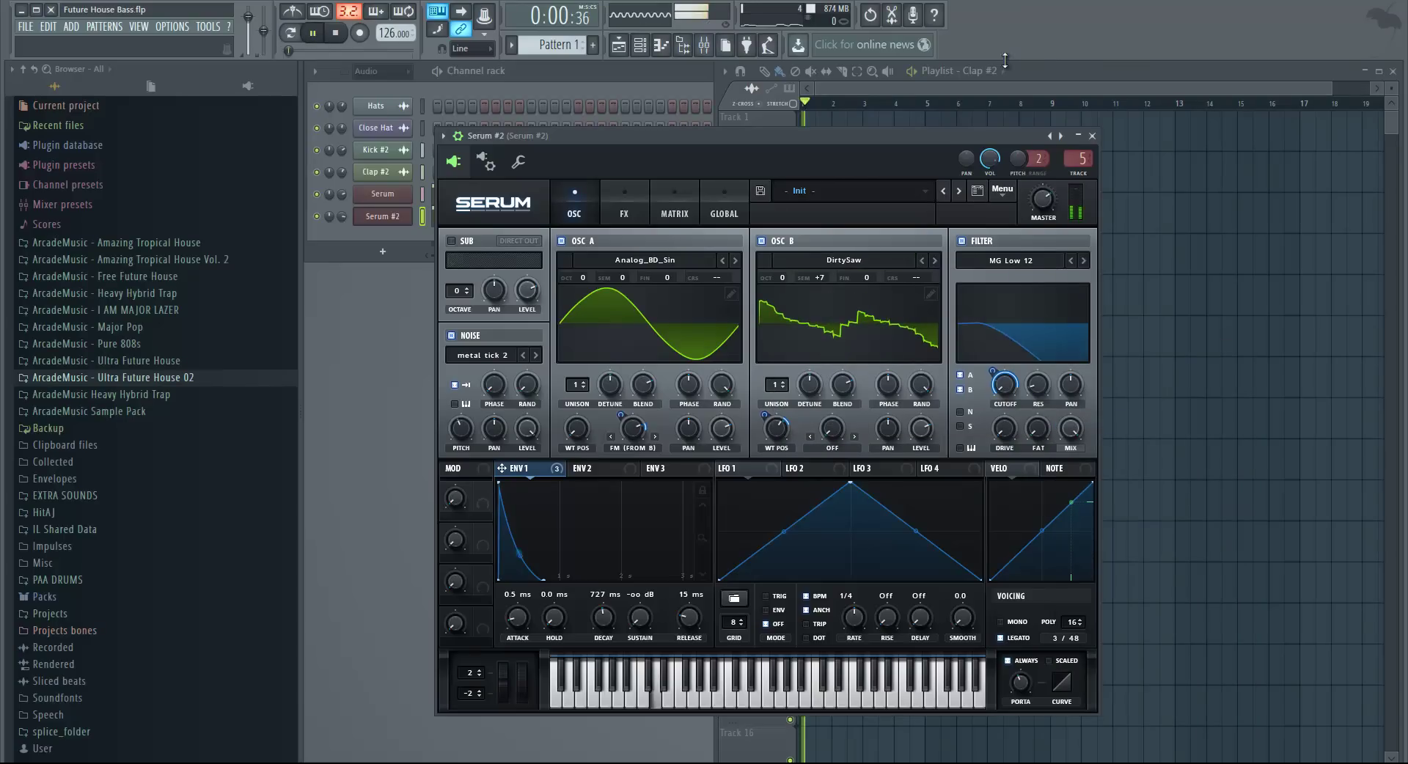
click(1058, 73)
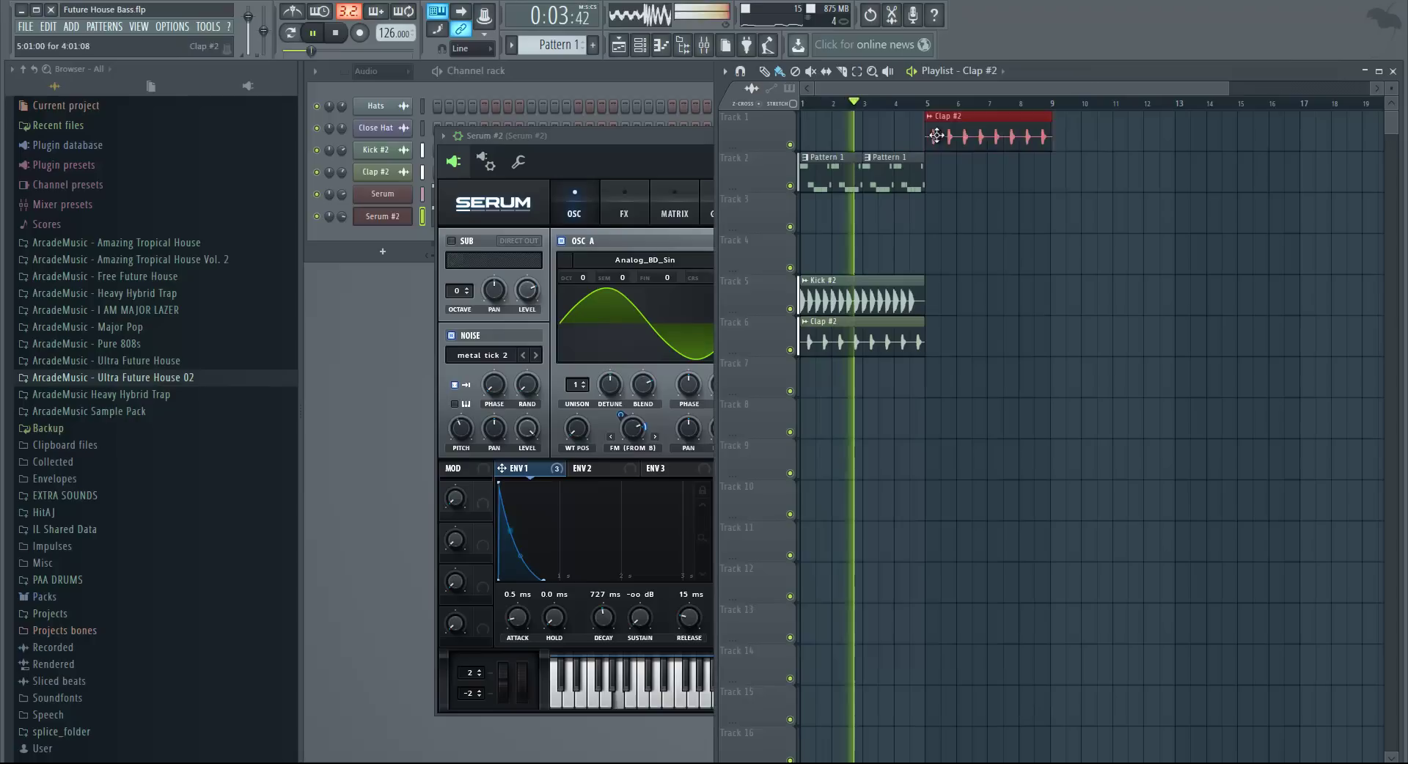
click(572, 136)
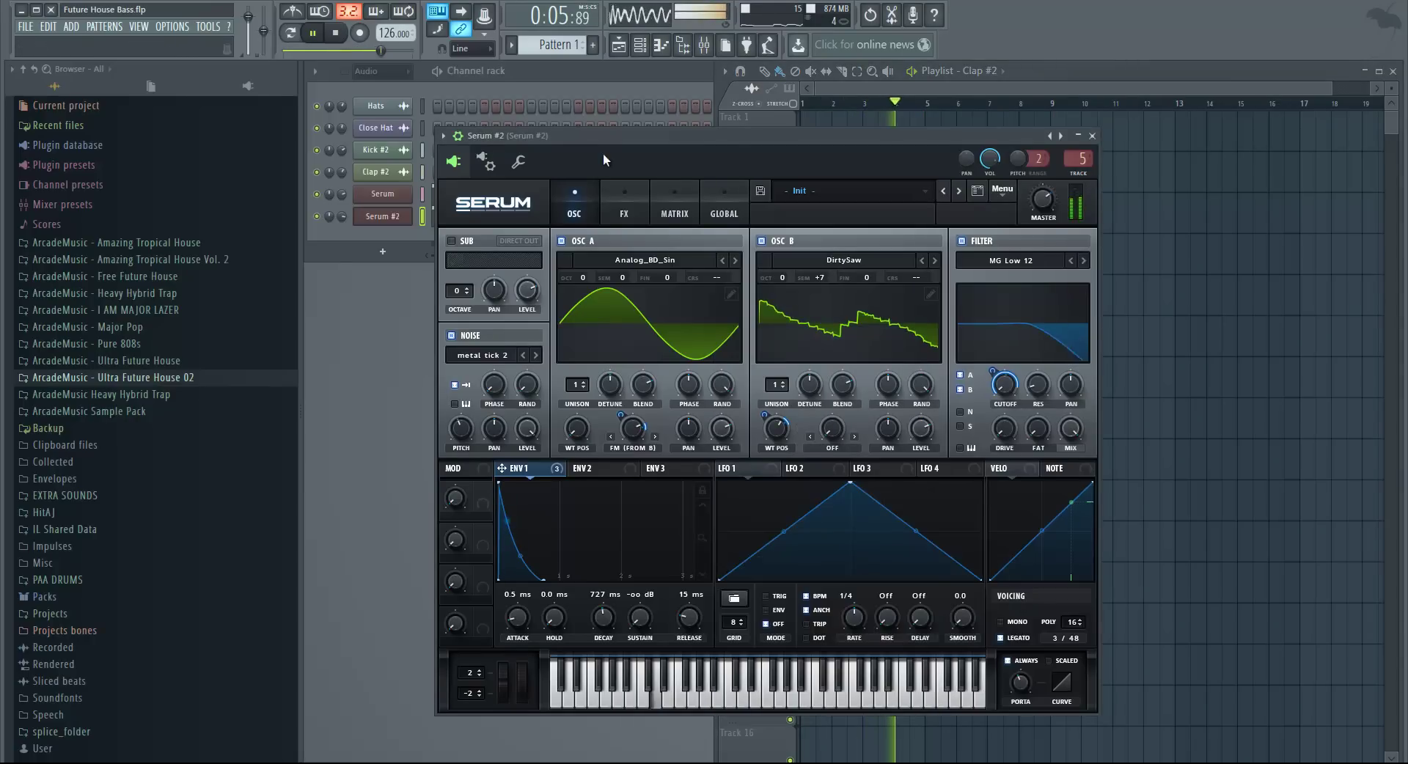
click(341, 38)
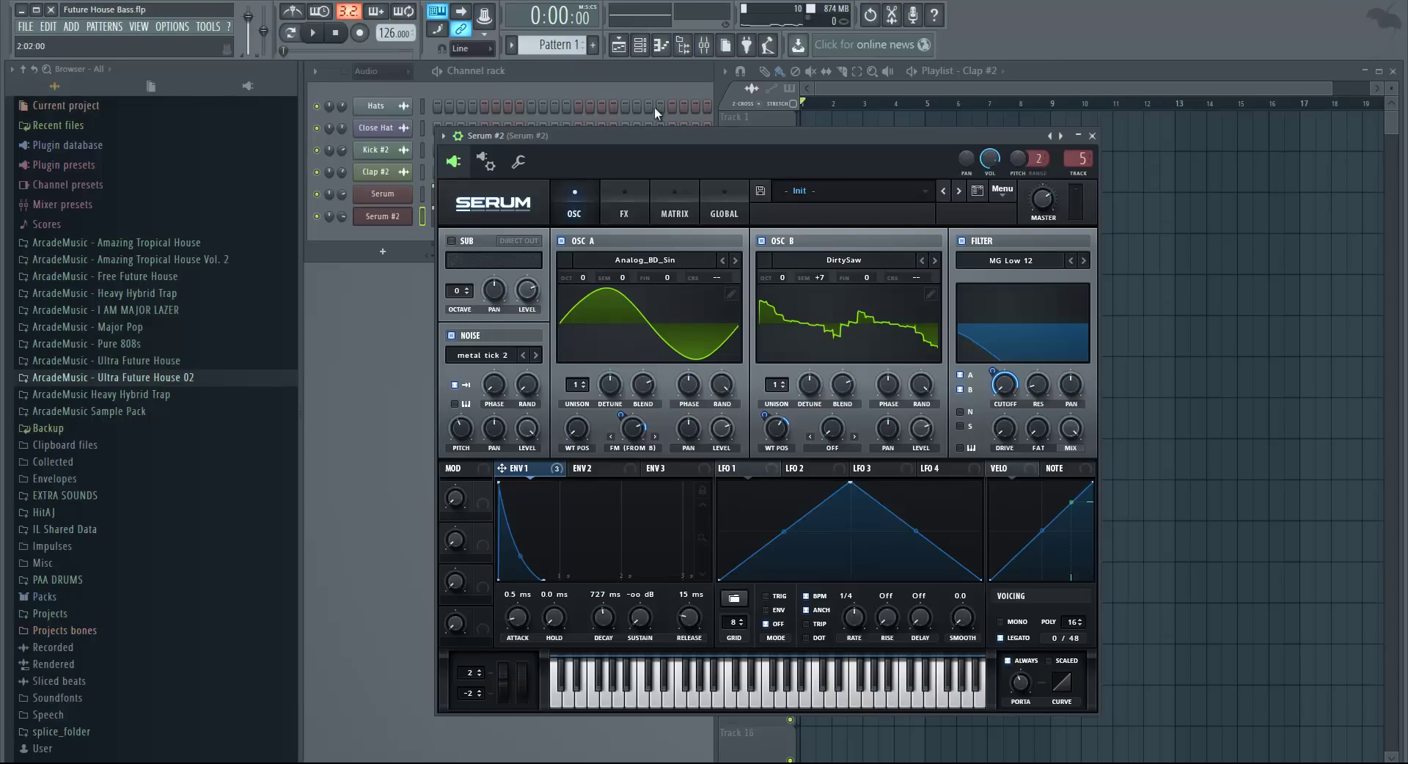
drag(764, 134, 776, 119)
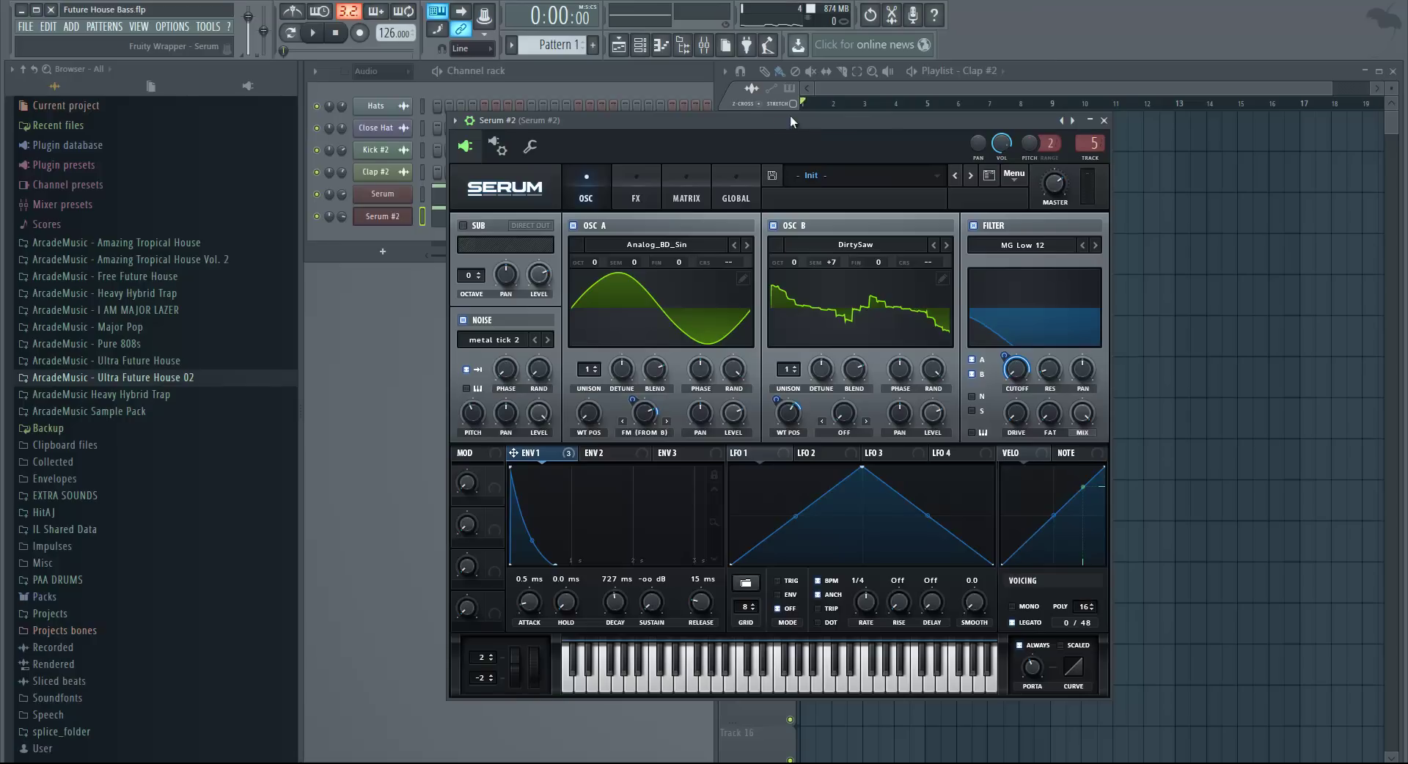
drag(879, 125, 893, 126)
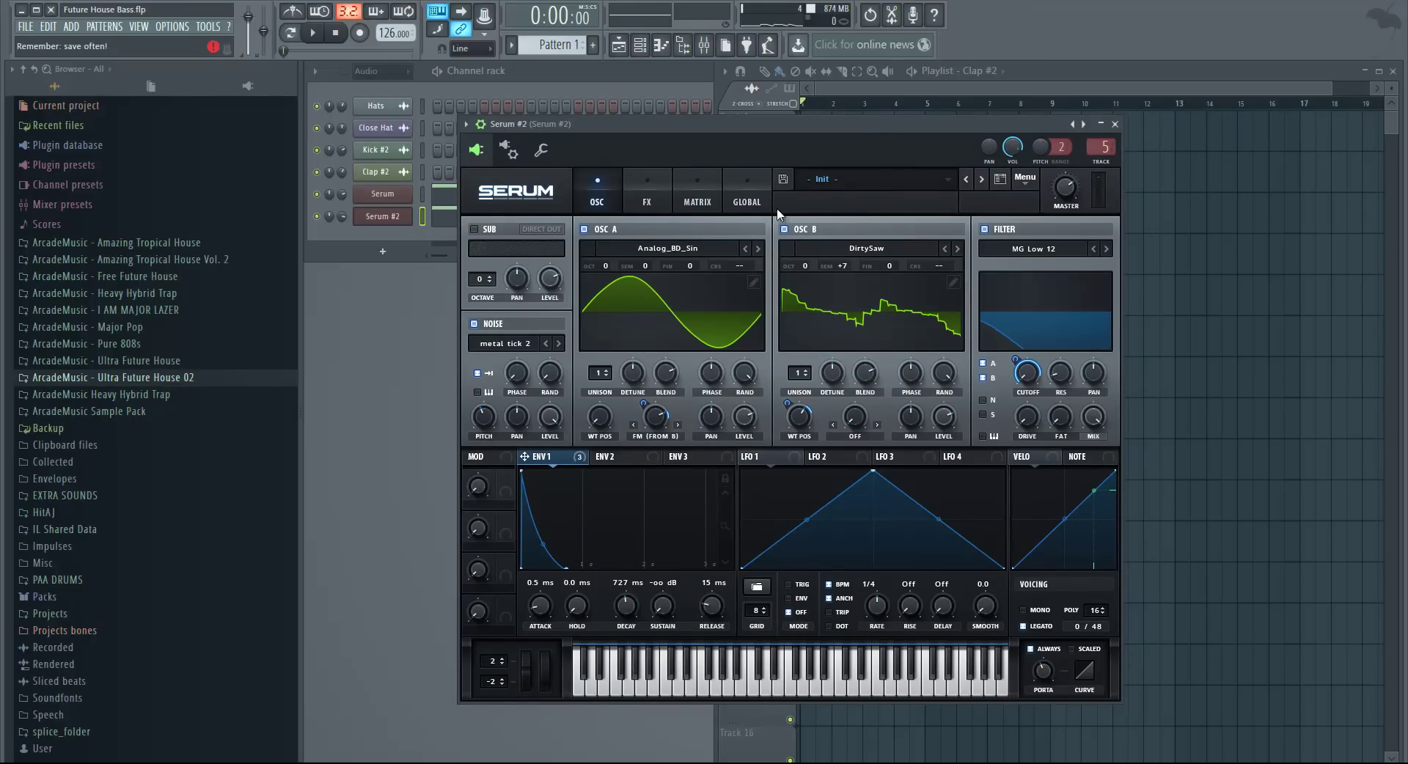
drag(871, 136, 825, 104)
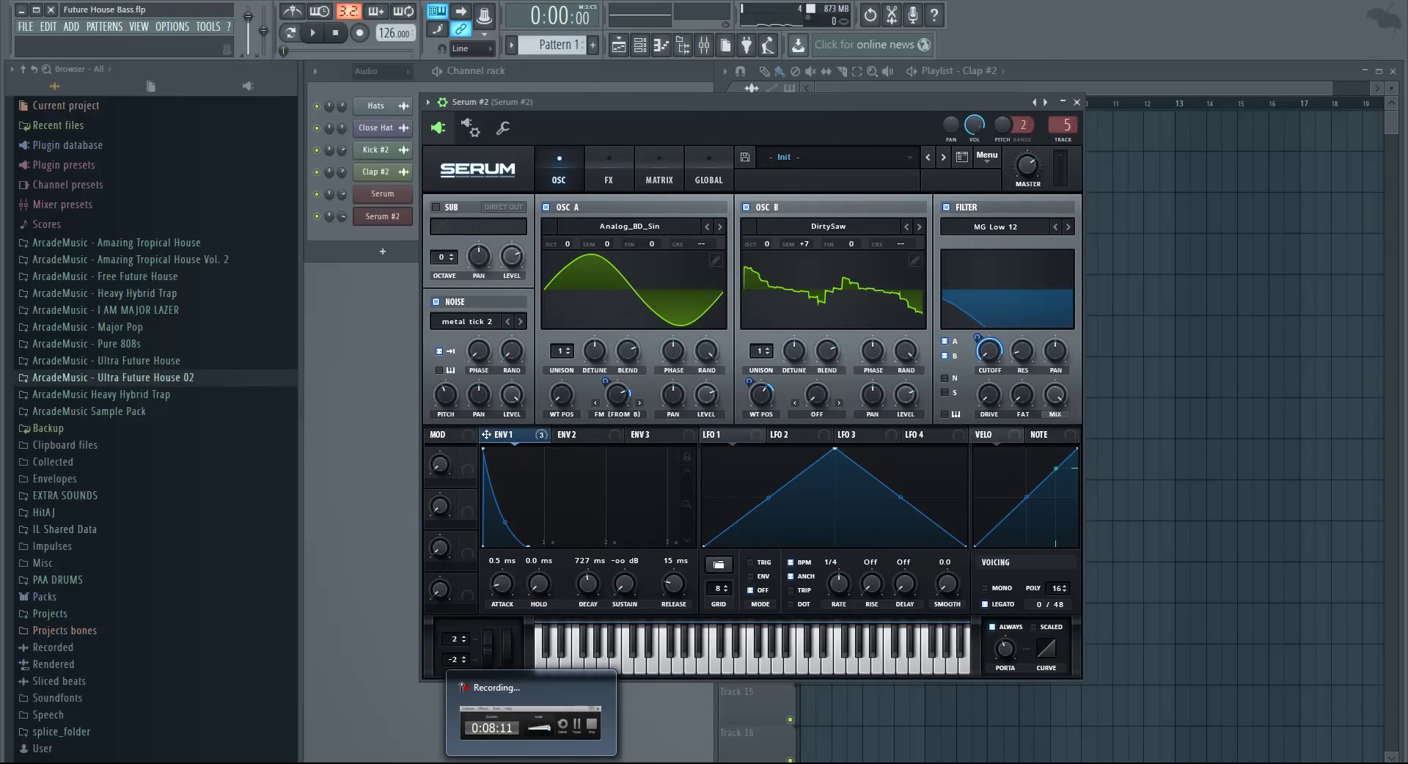
click(531, 722)
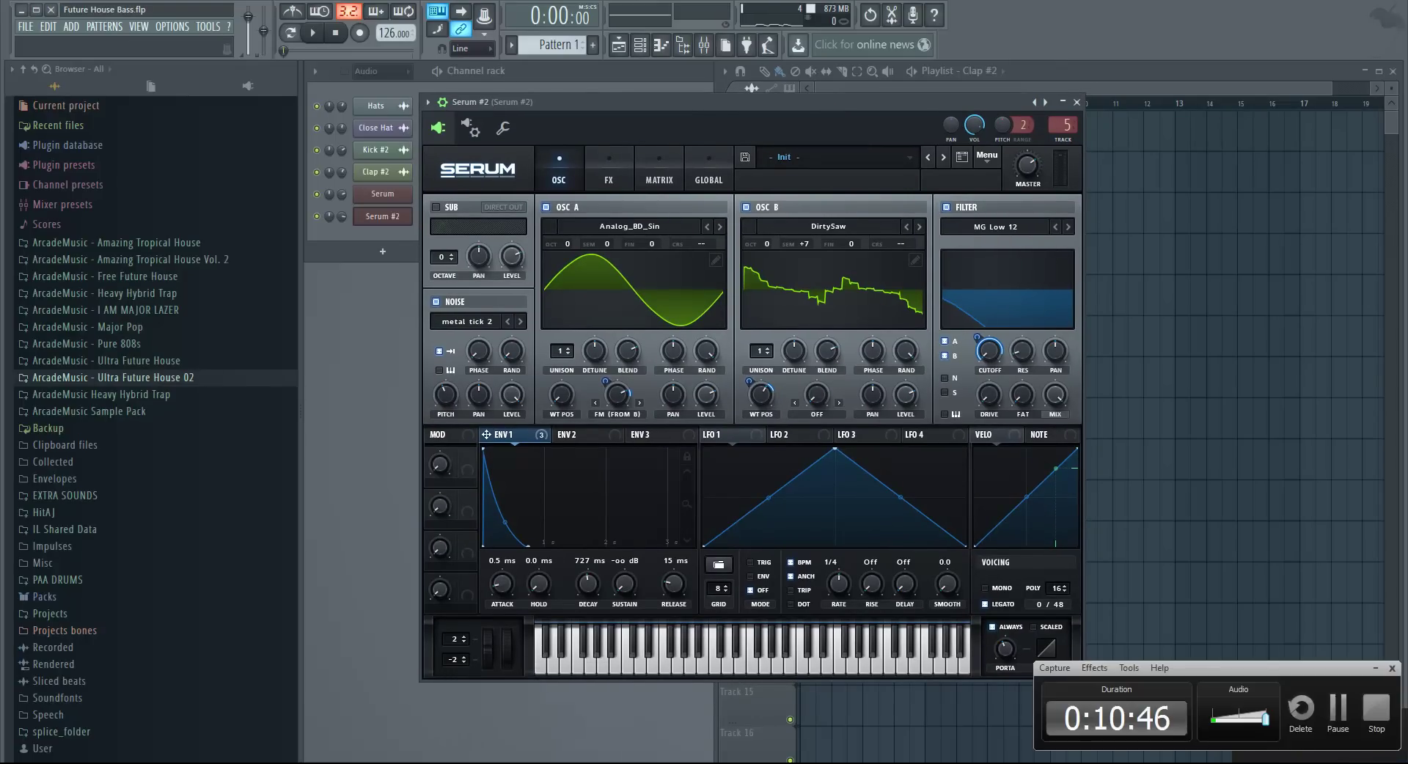